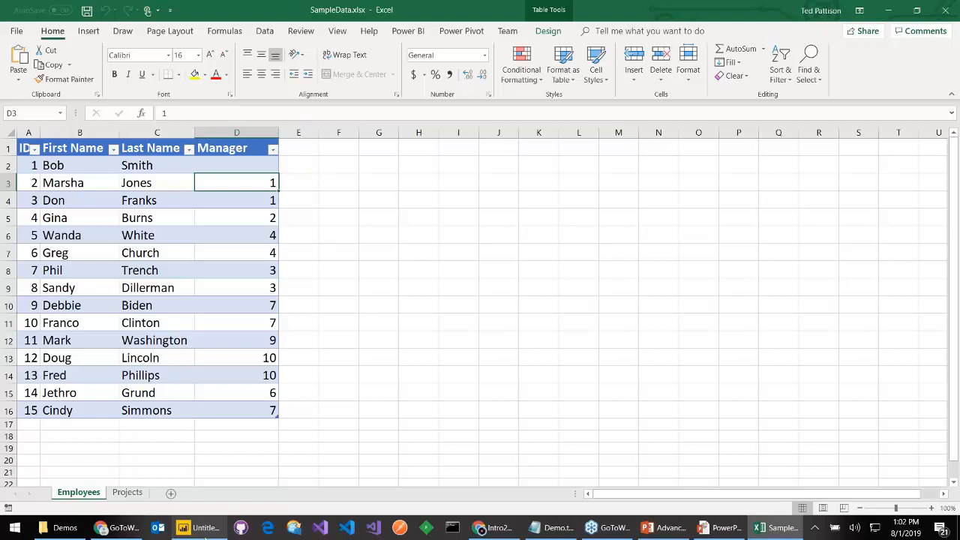
- Close the Excel workbook, switch to Power BI Desktop and connect to SampleData.xlsx as an Excel data source
click(953, 16)
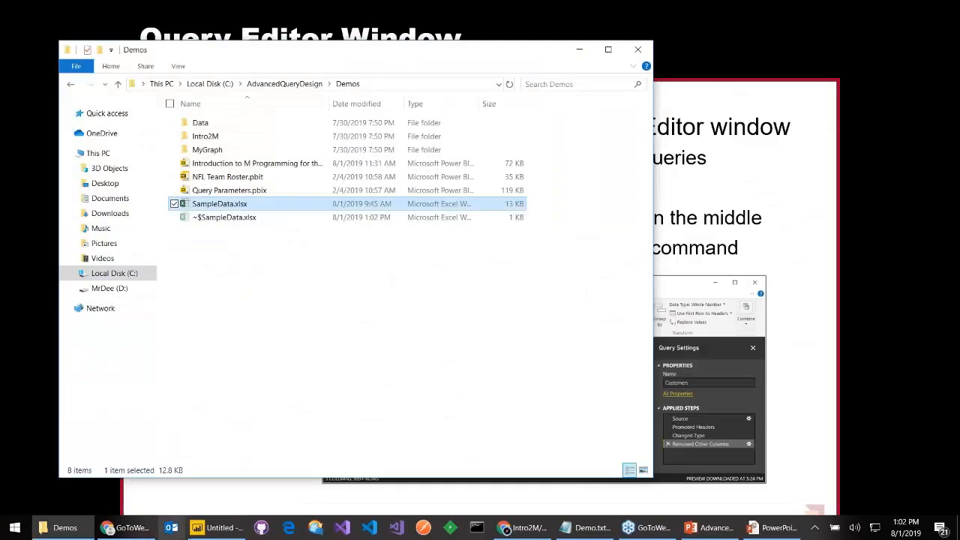
click(218, 527)
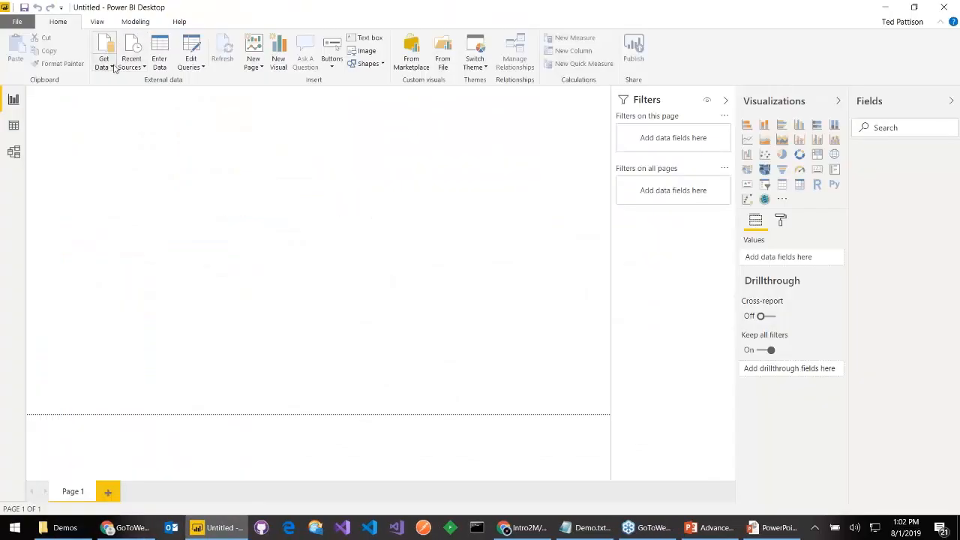
click(136, 67)
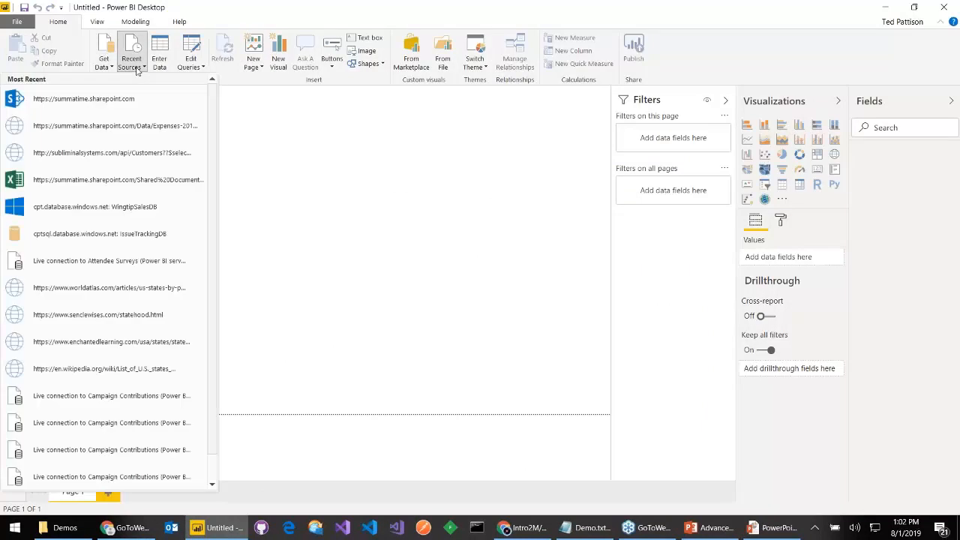
click(99, 66)
click(230, 166)
click(346, 250)
double_click(345, 251)
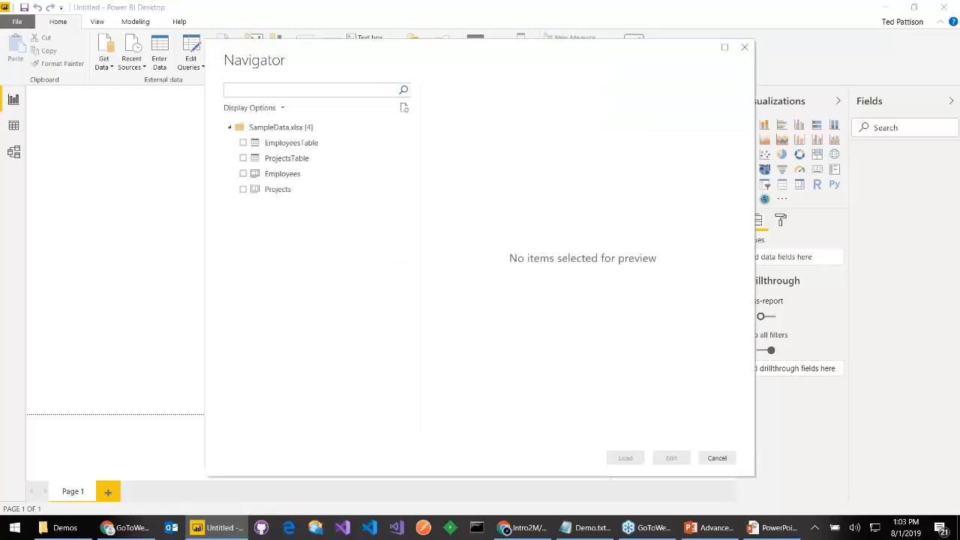
- Choose EmployeesTable from the workbook and open it for editing in the Power Query Editor
click(242, 142)
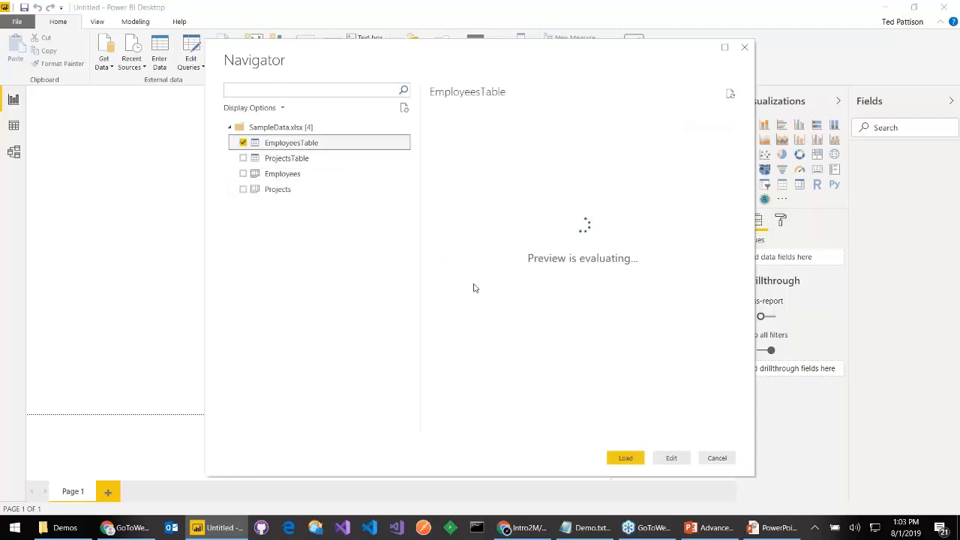
click(671, 458)
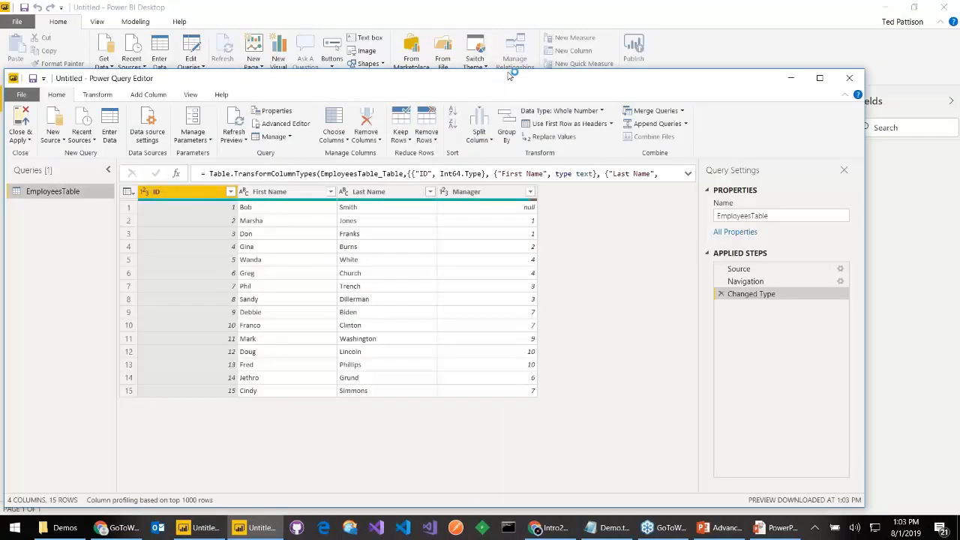
drag(509, 75, 558, 43)
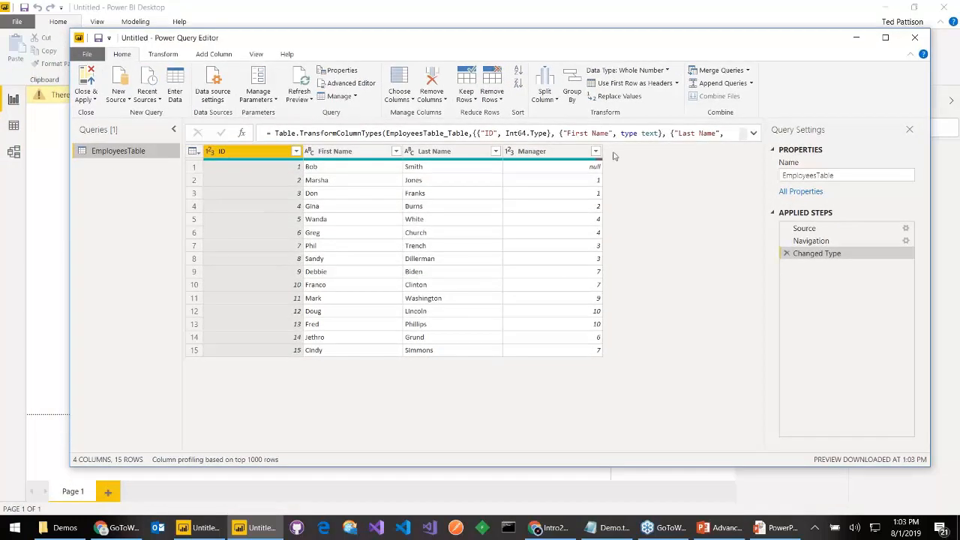
- Hide the formula bar and display it again
click(660, 133)
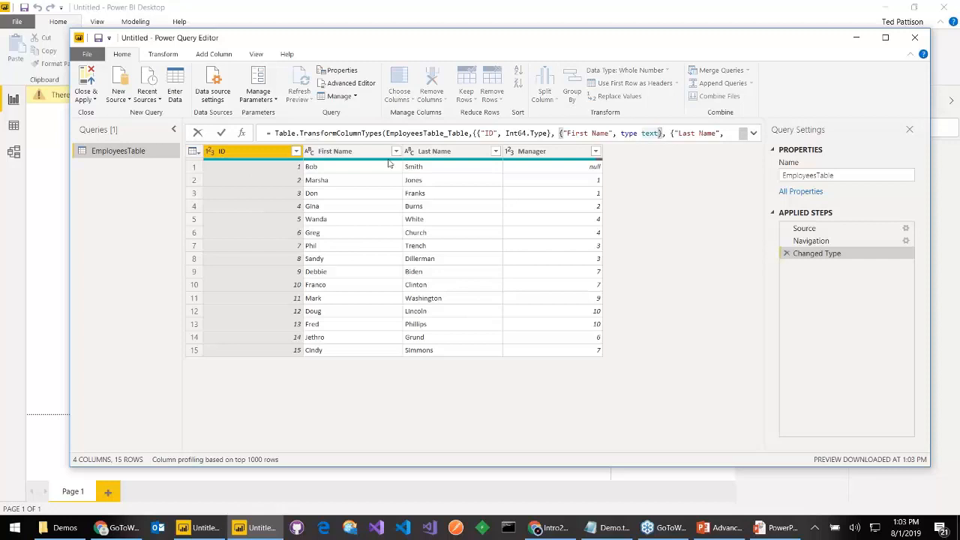
click(256, 54)
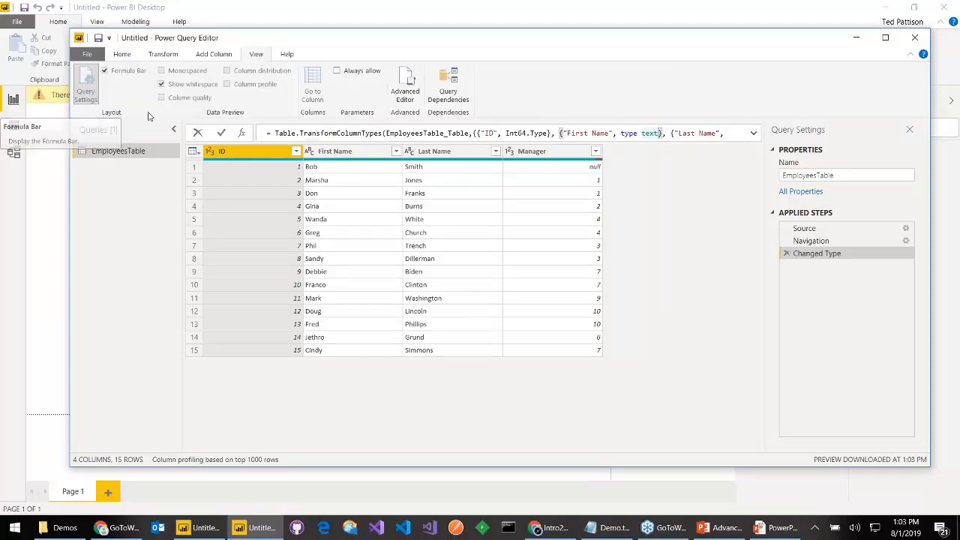
click(247, 151)
click(105, 71)
click(105, 73)
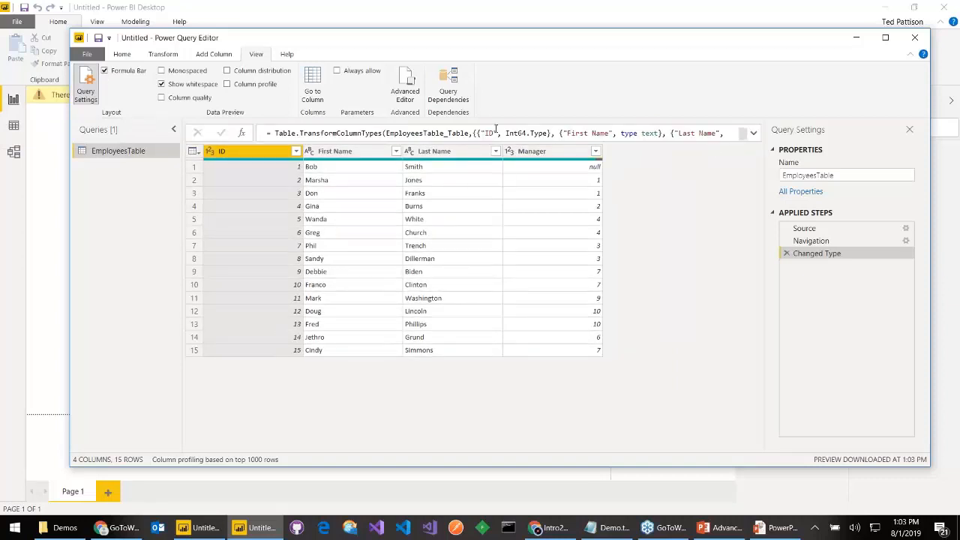
- Examine the EmployeesTable query's M code in the Advanced Editor and hide the formula bar
click(405, 80)
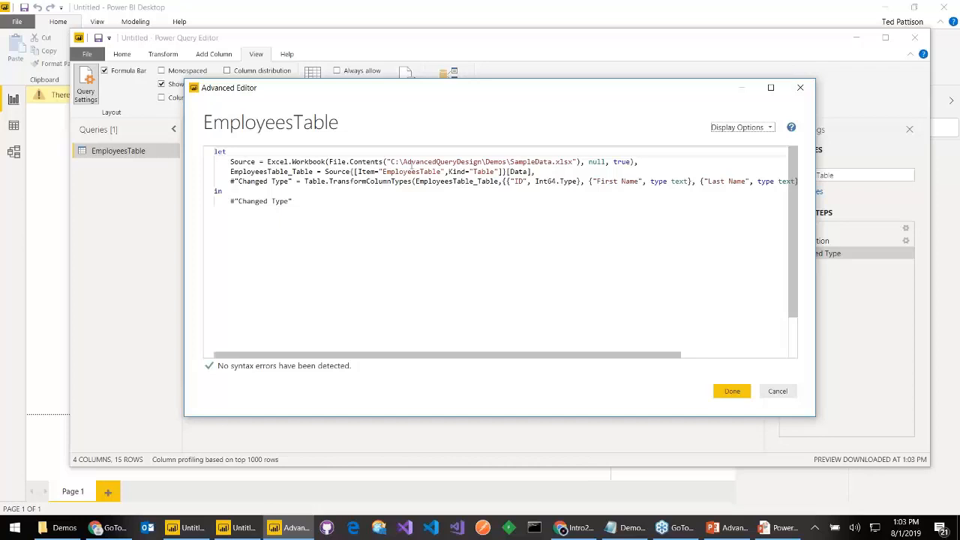
click(777, 391)
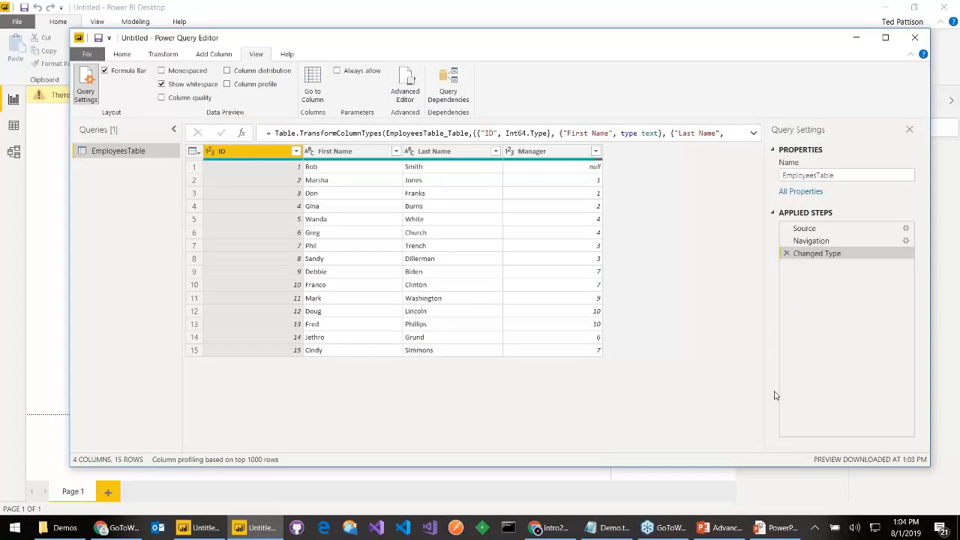
click(104, 70)
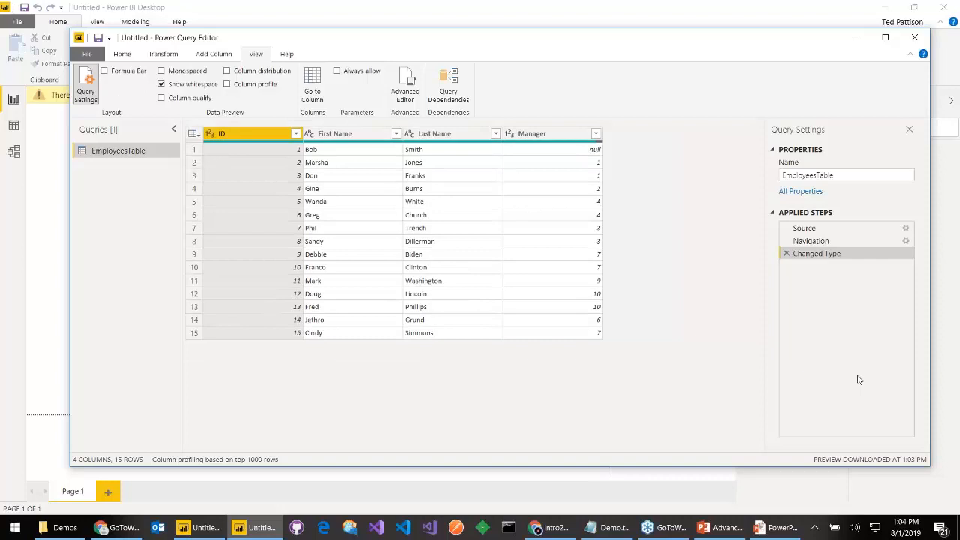
click(405, 84)
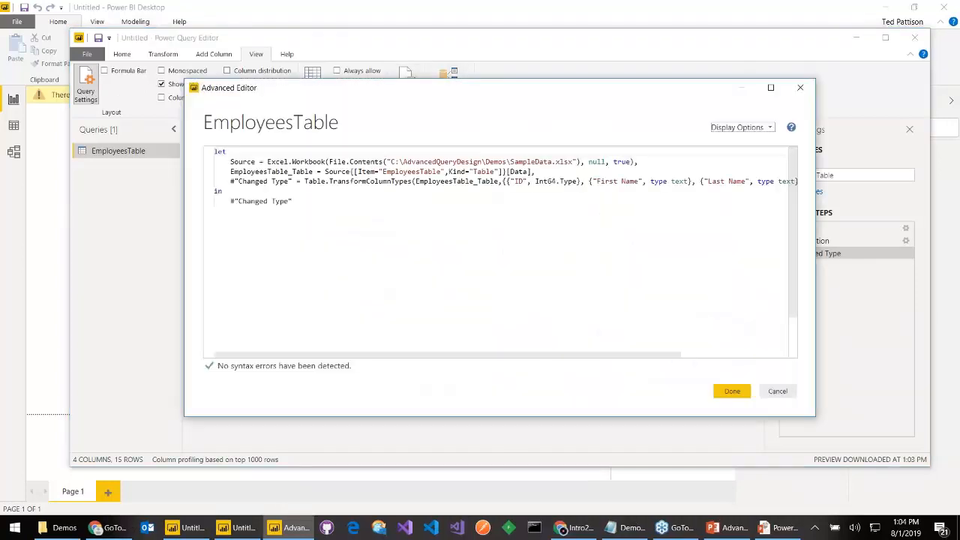
click(783, 398)
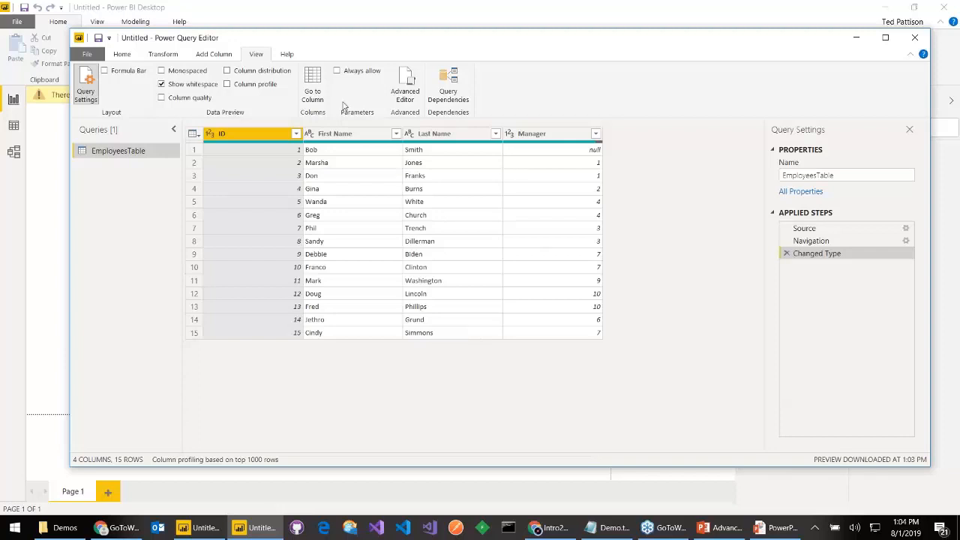
- Merge the EmployeesTable query with itself, matching Manager to ID with a left outer join
click(162, 56)
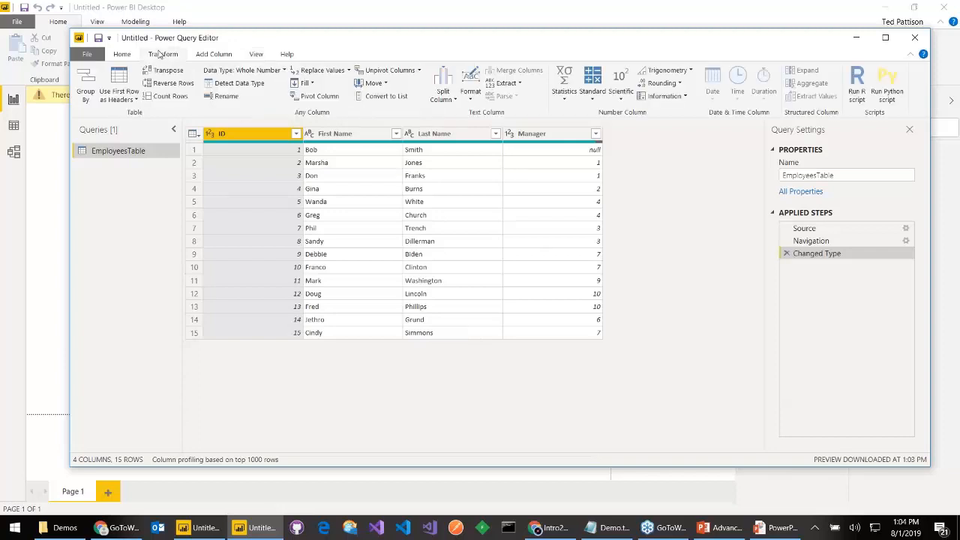
click(121, 55)
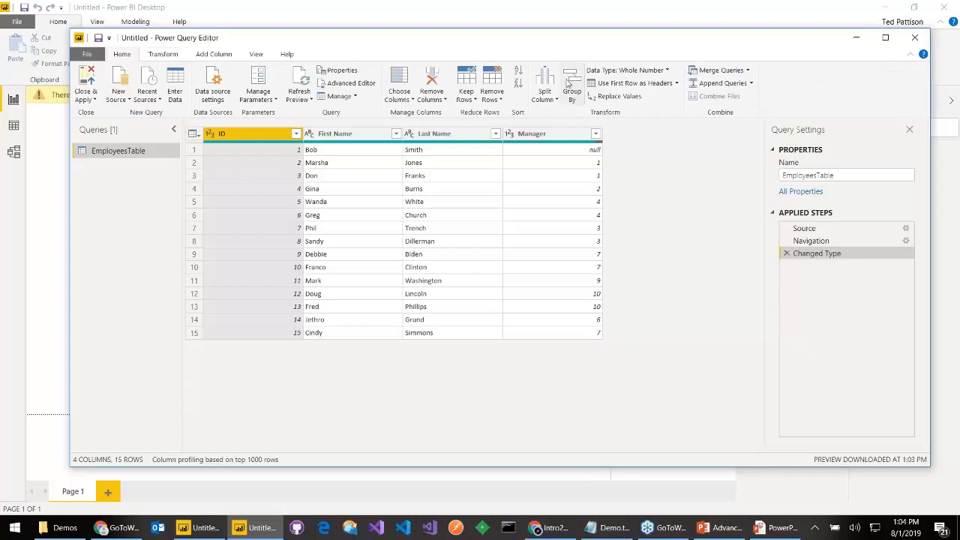
click(748, 71)
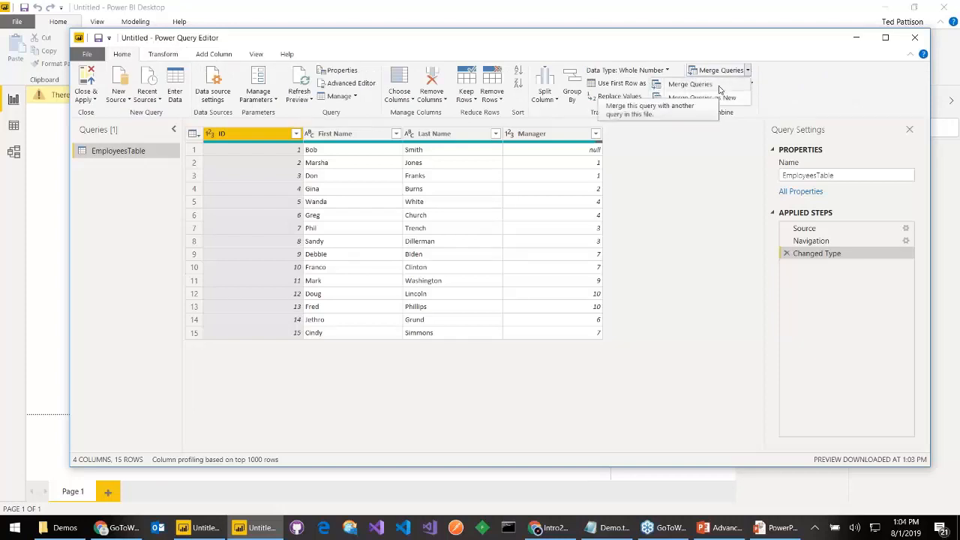
click(717, 86)
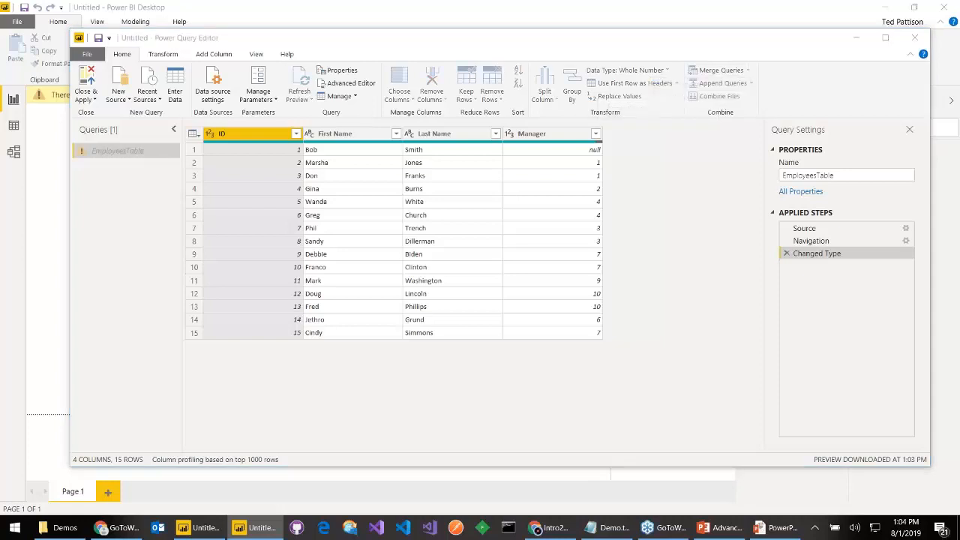
click(424, 246)
click(400, 259)
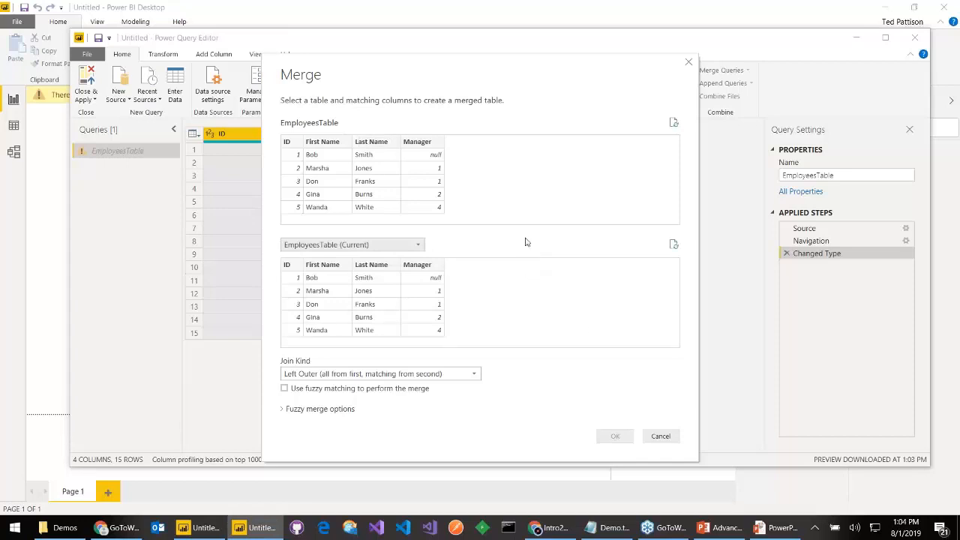
click(417, 142)
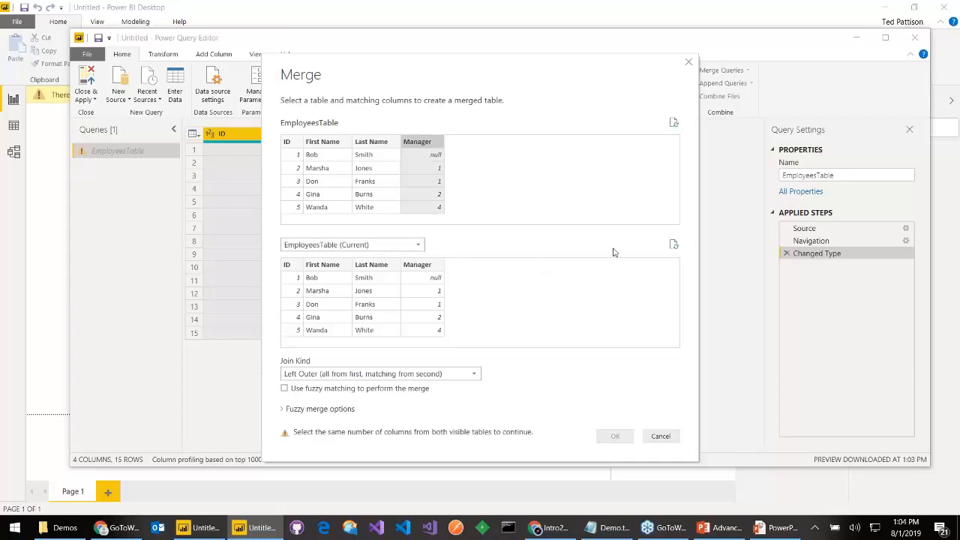
click(288, 265)
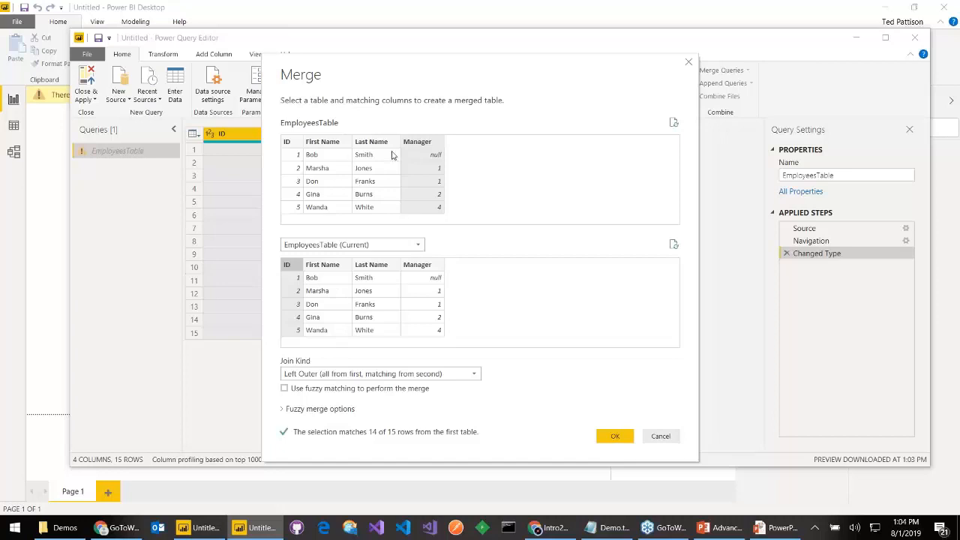
click(615, 437)
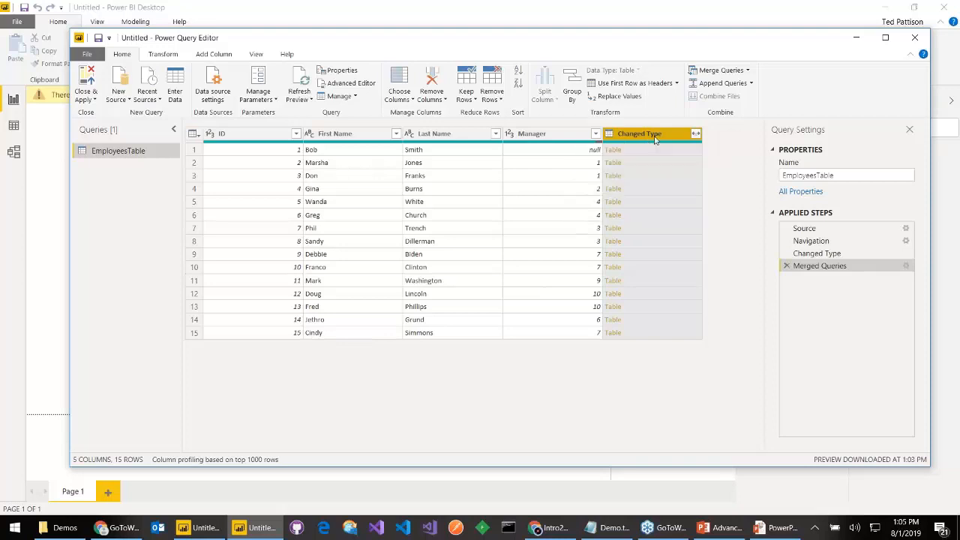
- Expand the merged table column to only First Name and Last Name, using the original column name as prefix
click(696, 135)
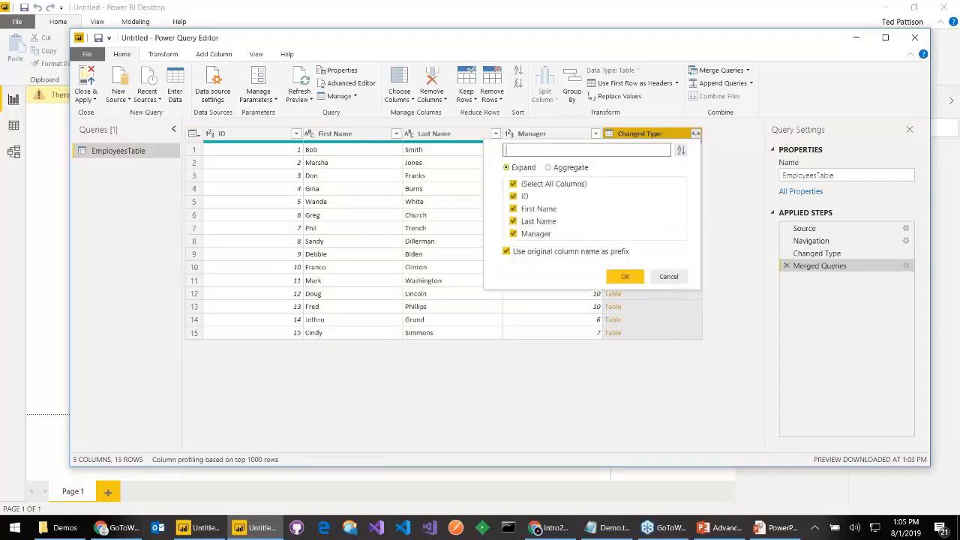
click(513, 184)
click(513, 209)
click(513, 221)
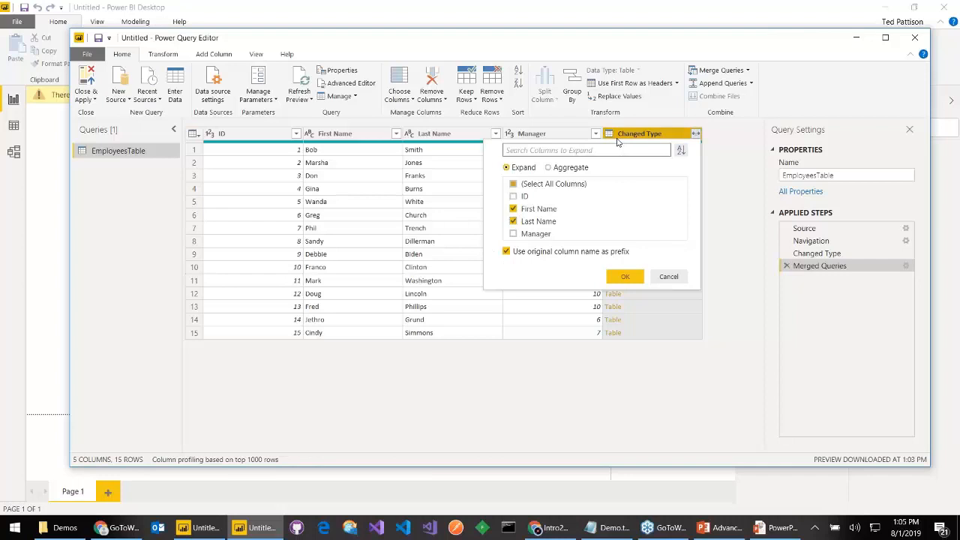
click(628, 282)
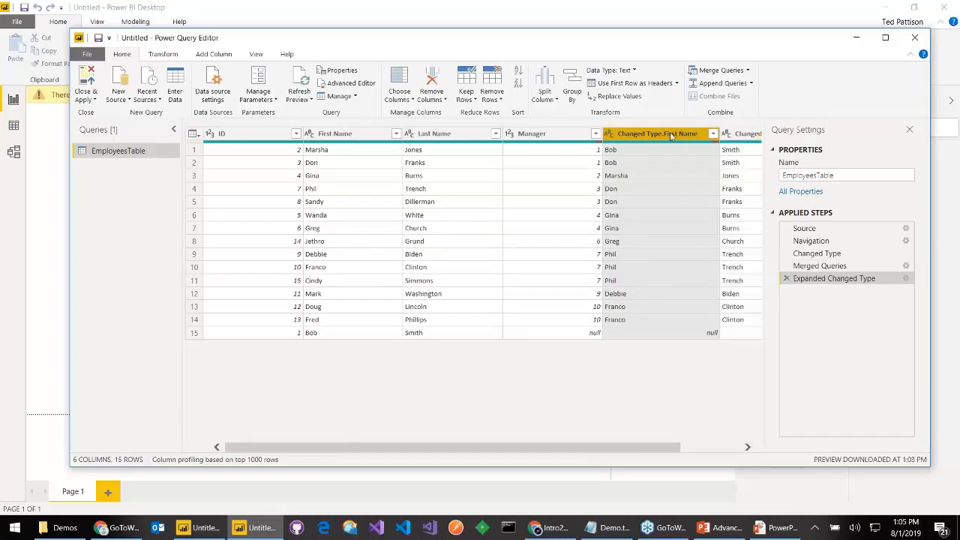
- Merge the expanded first and last name columns with a space separator into a column named Manager
ctrl+click(738, 136)
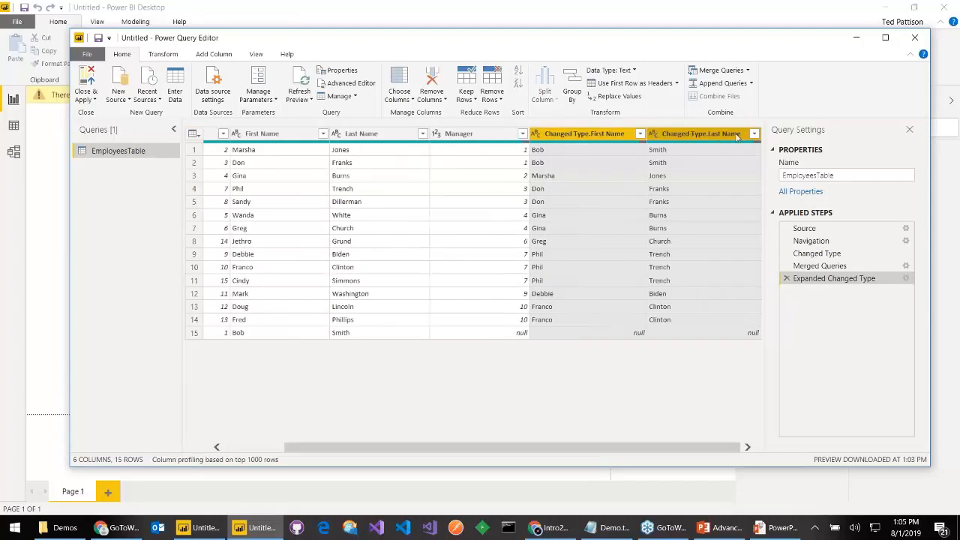
right_click(691, 135)
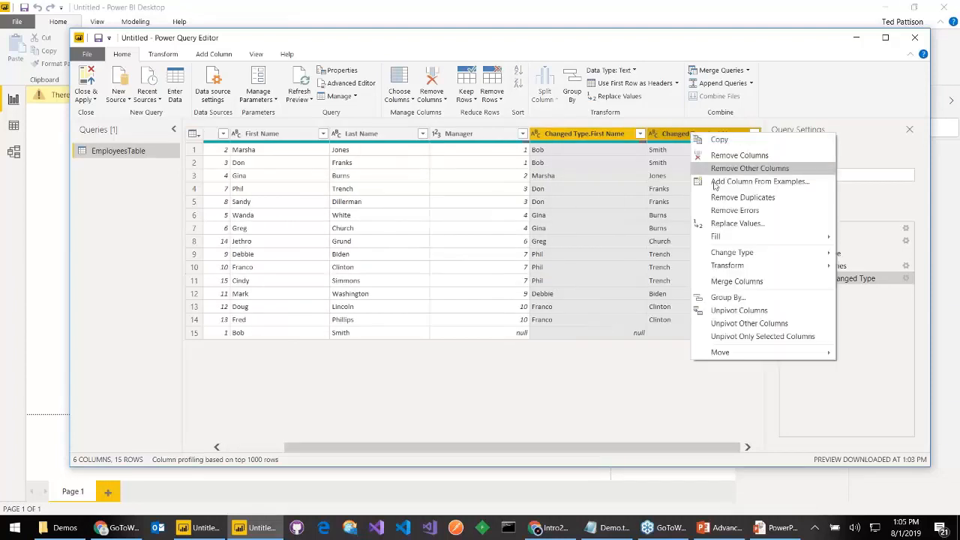
click(724, 278)
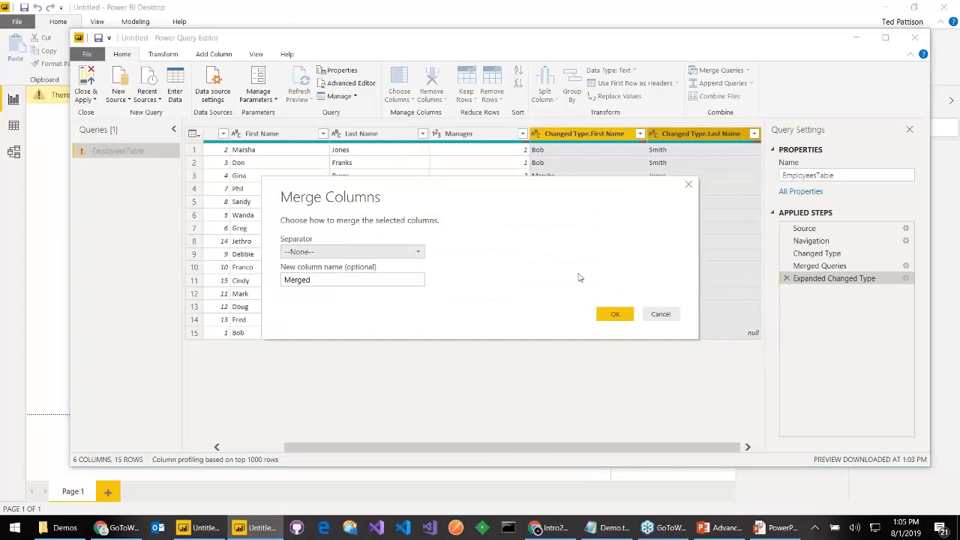
click(389, 258)
click(343, 327)
double_click(337, 283)
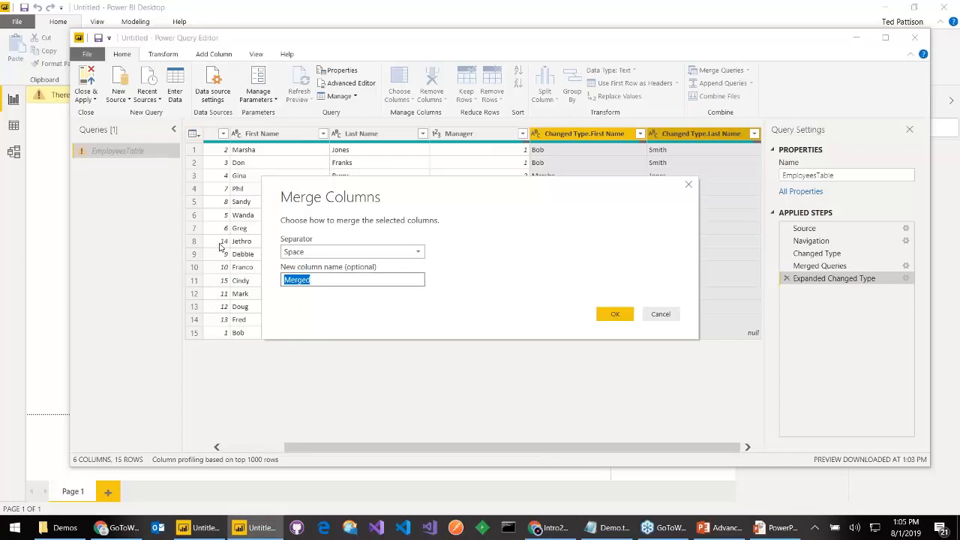
text(Manager)
key(Return)
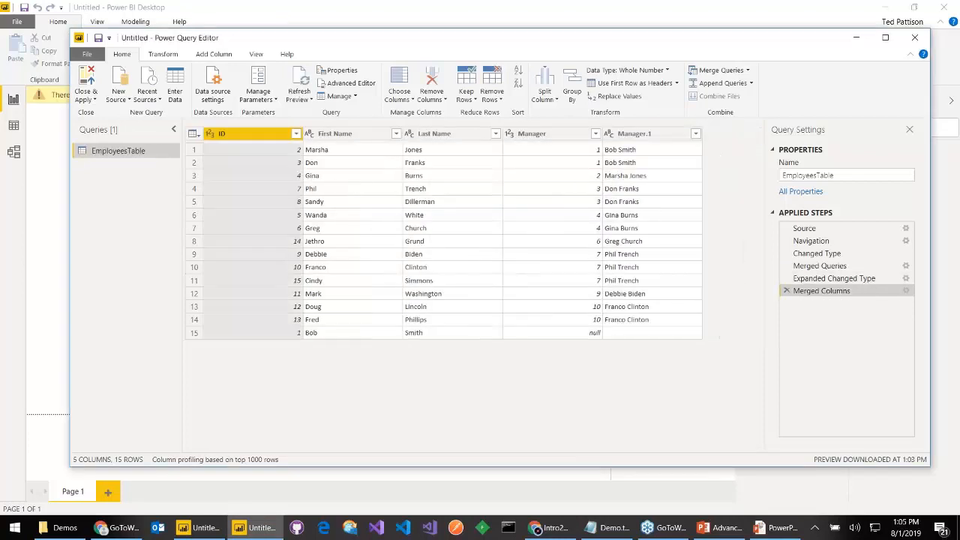
- Merge the First Name and Last Name columns with a space separator into a new column named Employee
click(375, 134)
ctrl+click(434, 135)
right_click(434, 136)
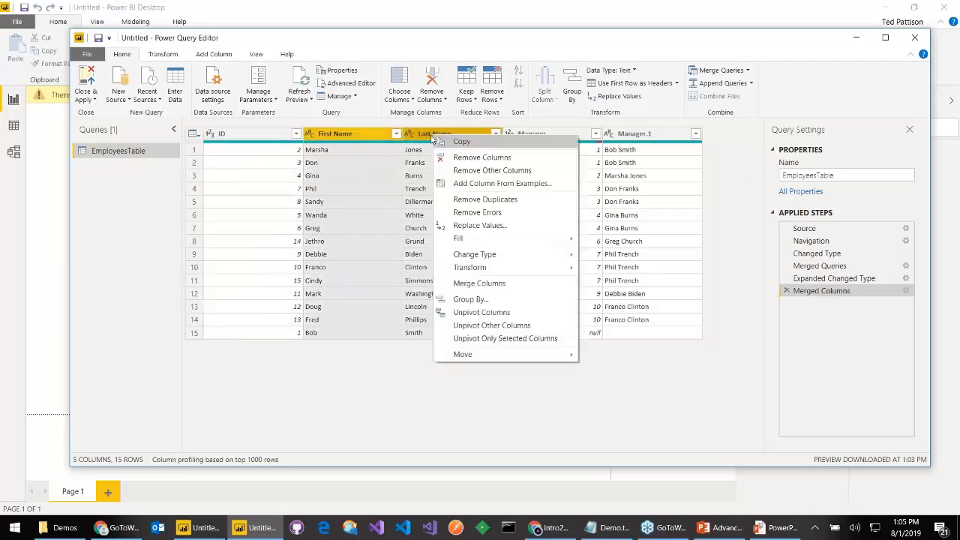
click(500, 284)
click(368, 255)
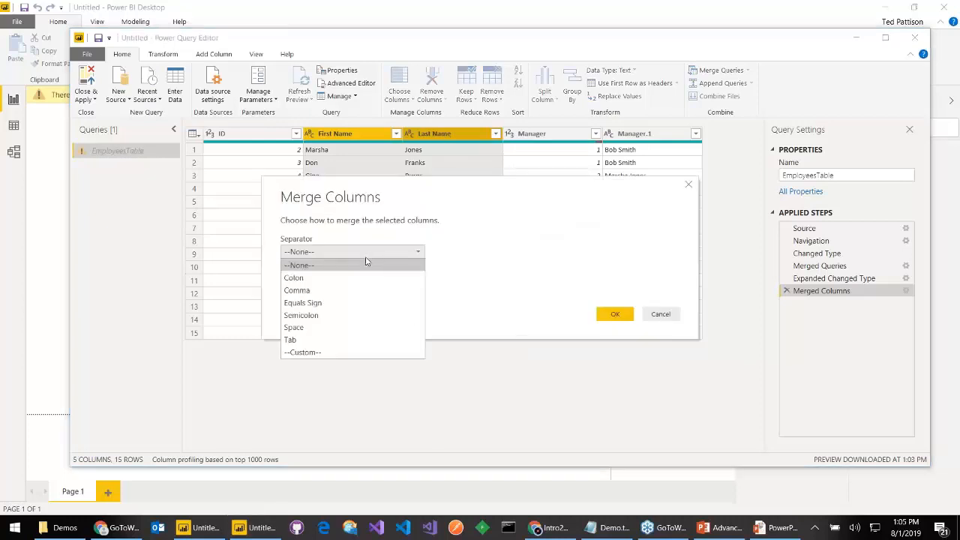
click(344, 329)
drag(348, 279, 252, 277)
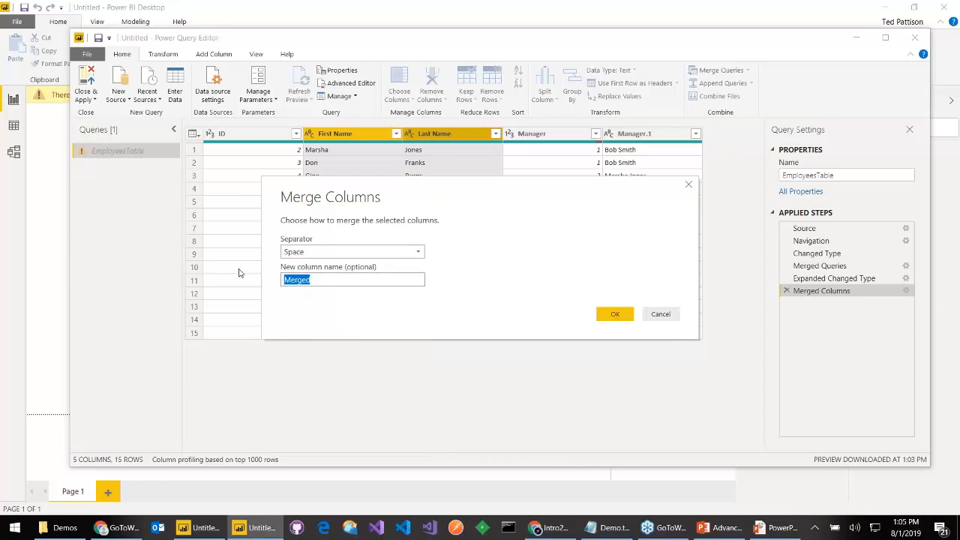
text(Employee)
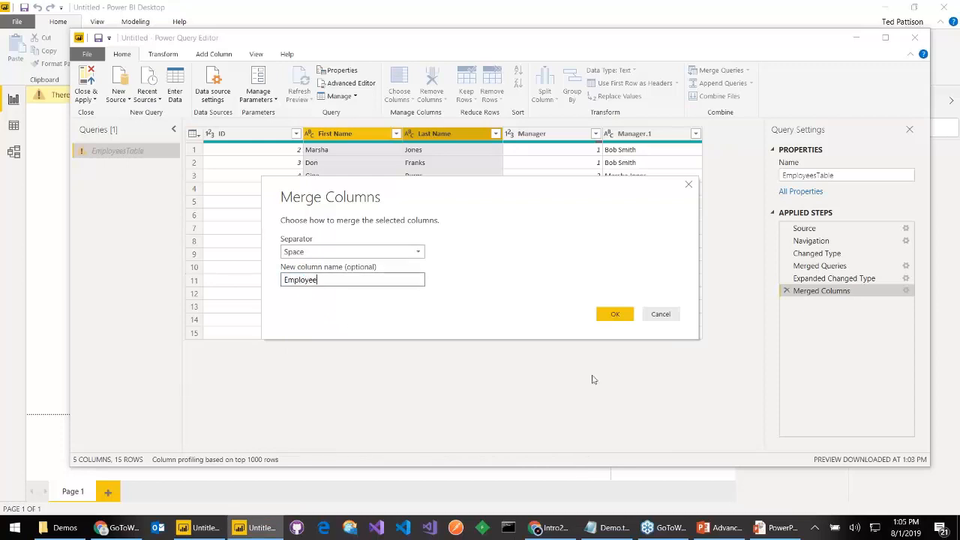
click(615, 315)
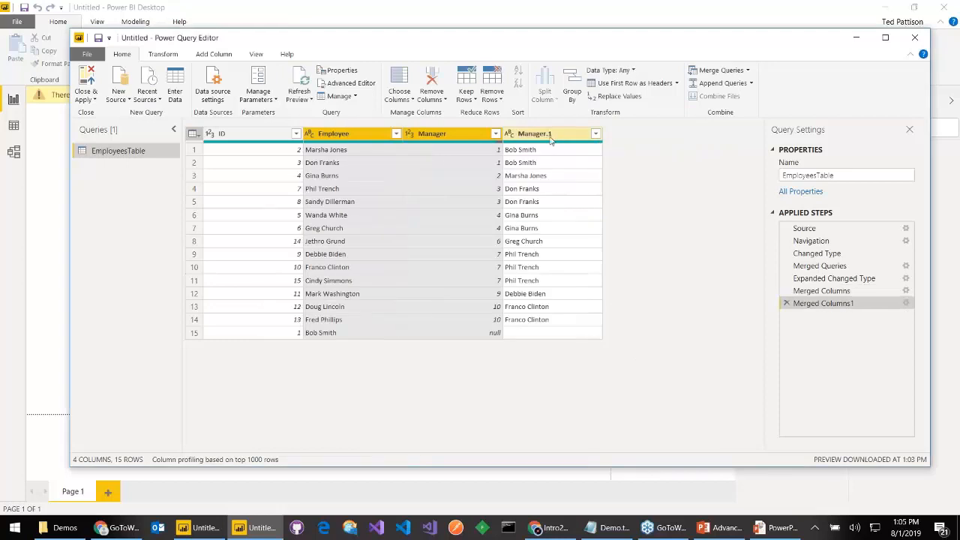
- Remove the ID column and the numeric Manager column from the EmployeesTable query
click(447, 137)
right_click(446, 140)
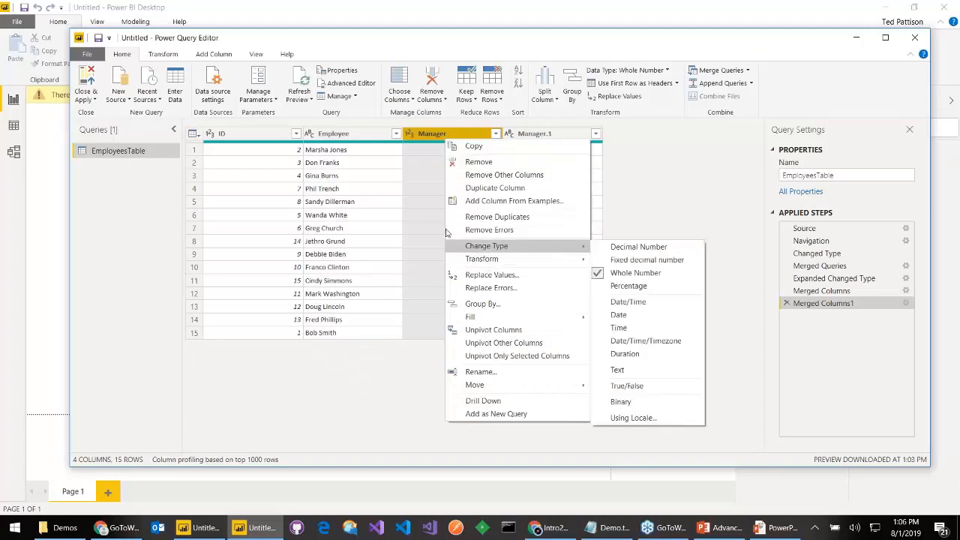
click(234, 138)
ctrl+click(234, 138)
click(246, 158)
- Rename the Manager.1 column as Manager
double_click(348, 138)
key(End)
key(BackSpace)
key(BackSpace)
key(Return)
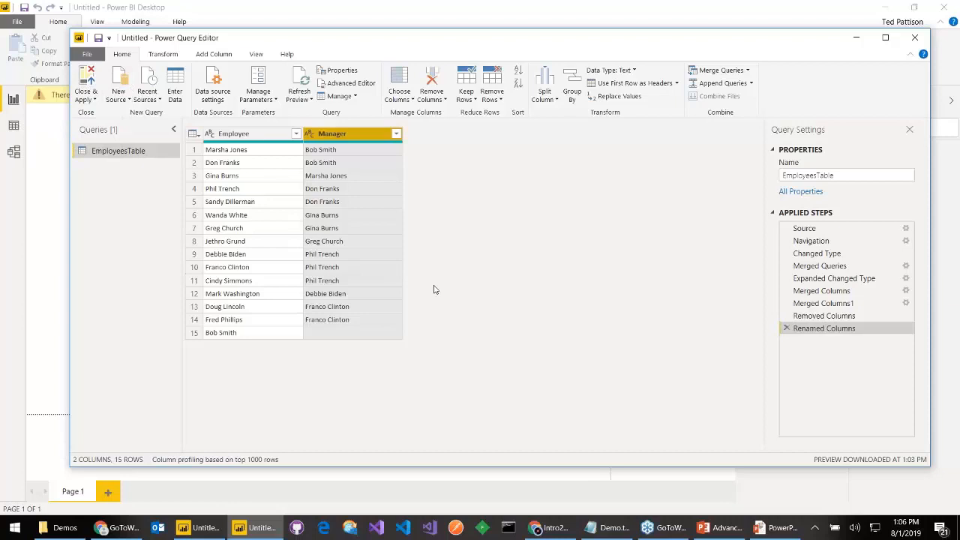
- Examine the EmployeesTable query's complete M code in the Advanced Editor and close it without changes
key(alt+Tab)
key(alt+Tab)
click(347, 84)
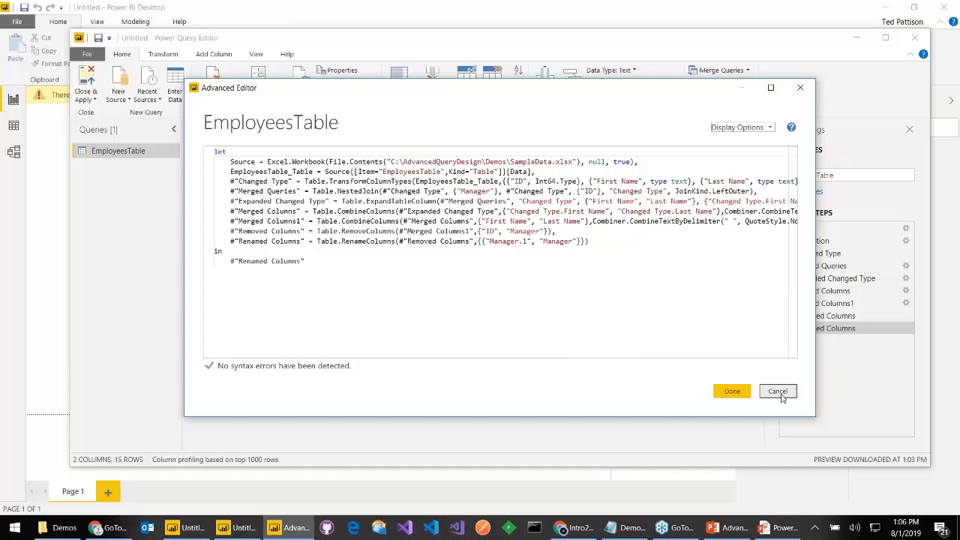
click(777, 391)
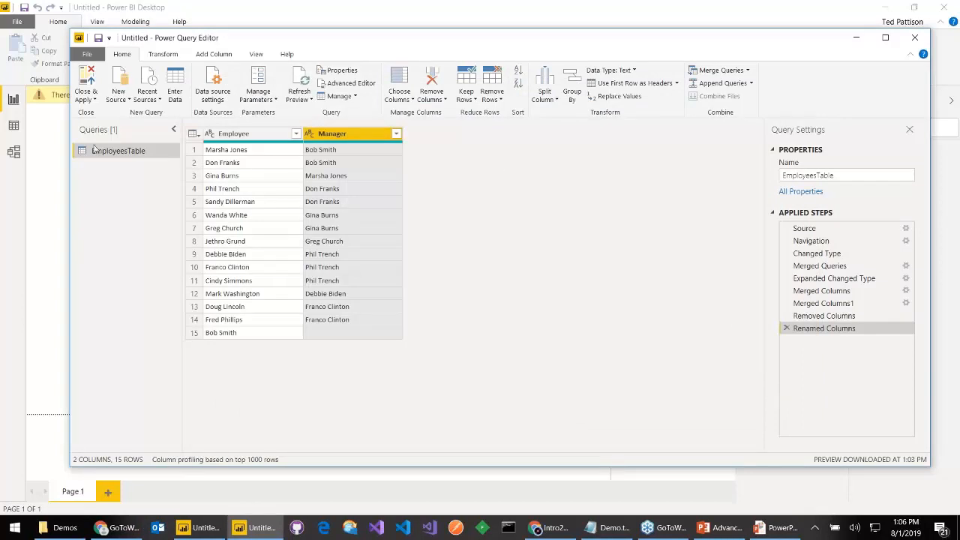
- Switch to the PowerPoint slide show and advance to the Self-Join slide
key(alt+Tab)
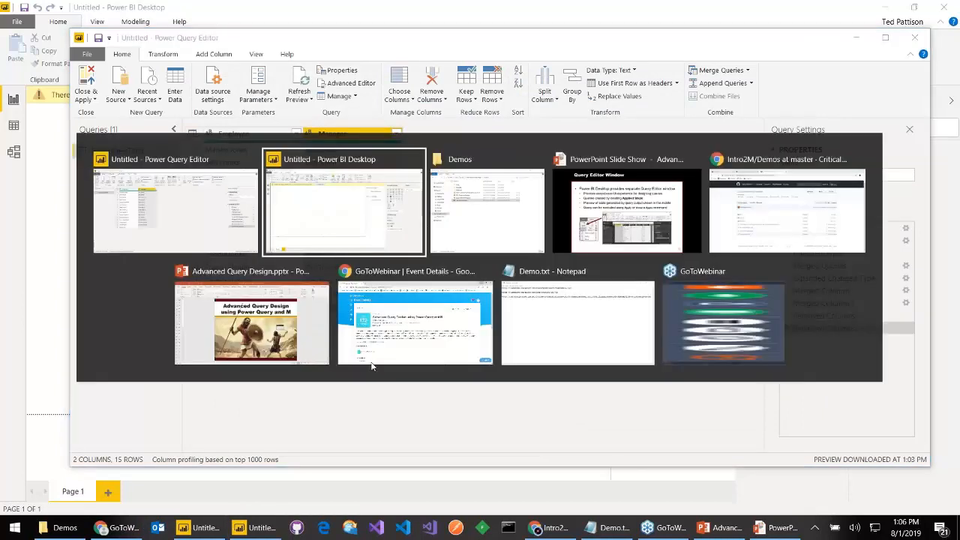
key(Tab)
key(Tab)
key(Page_Down)
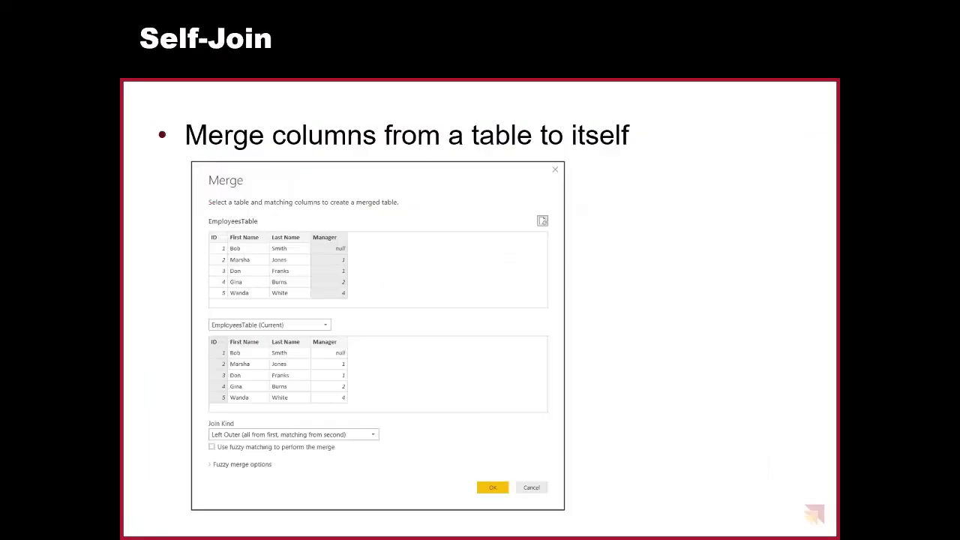
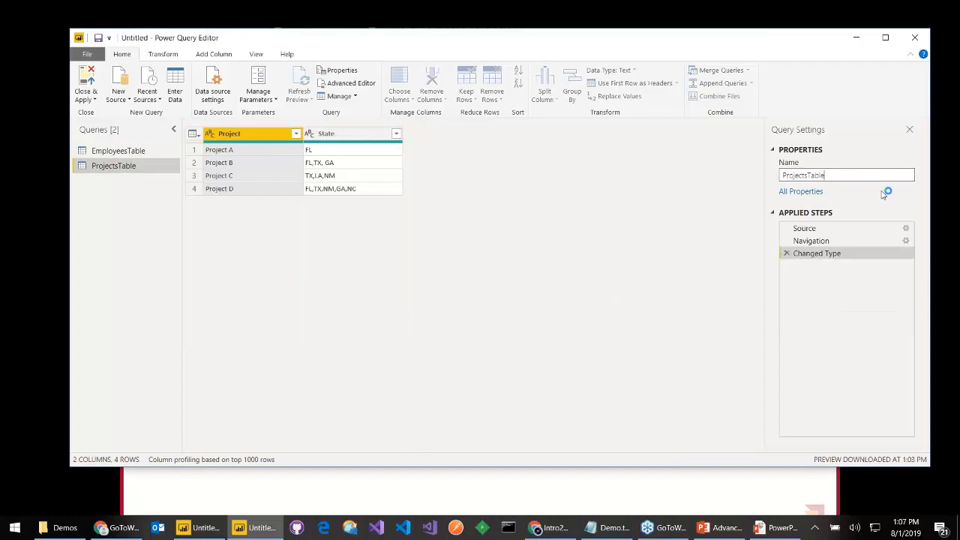
- Rename the ProjectsTable query as ProjectsInState
key(BackSpace)
key(BackSpace)
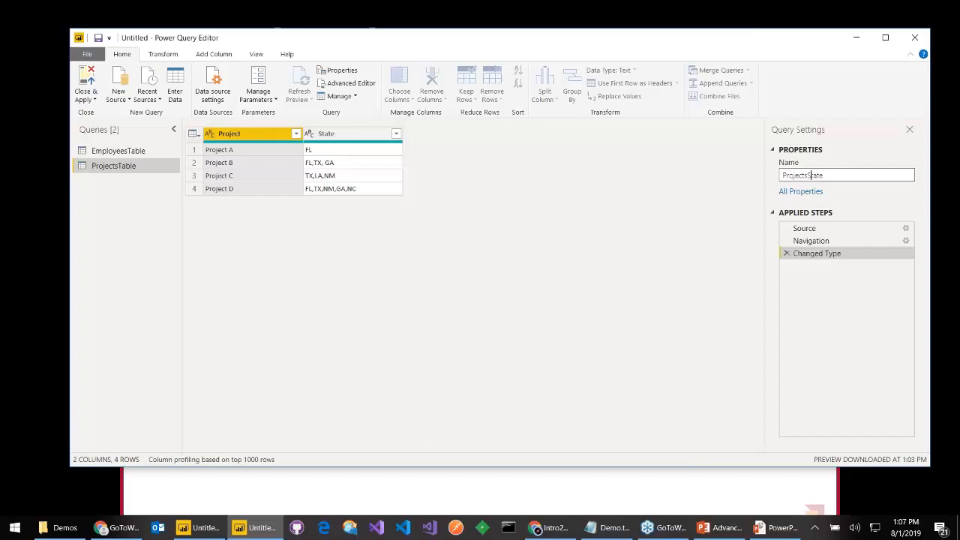
text(In)
key(Return)
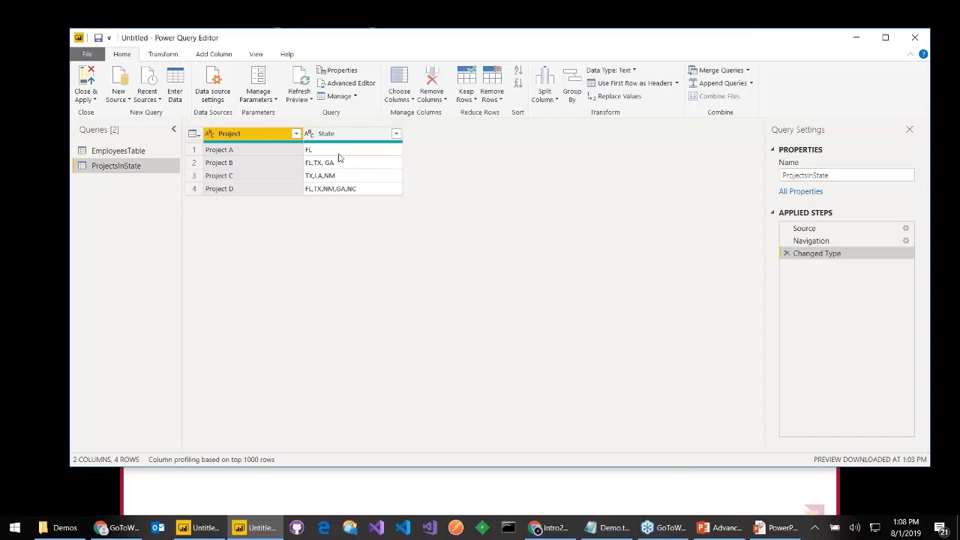
- Split the State column by comma at each occurrence of the delimiter into 5 columns
click(355, 139)
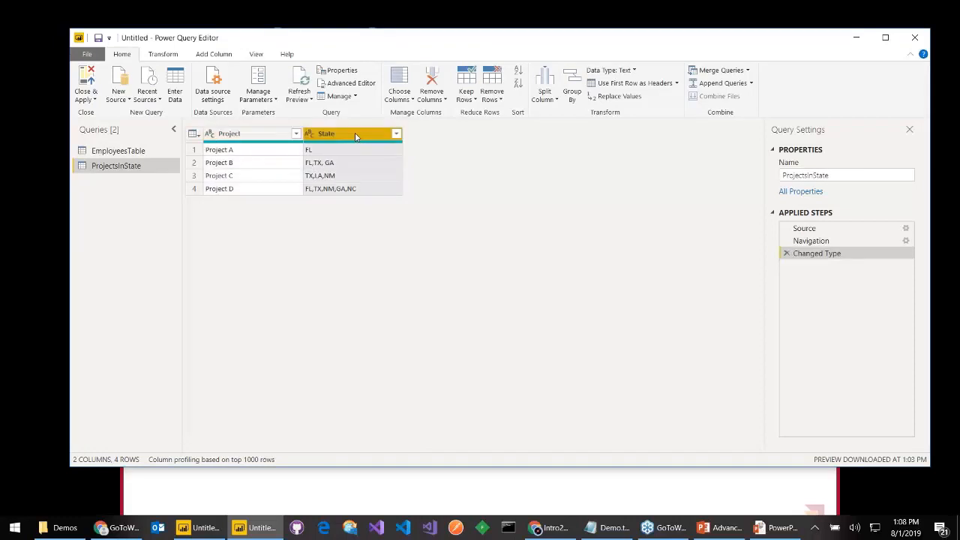
right_click(355, 138)
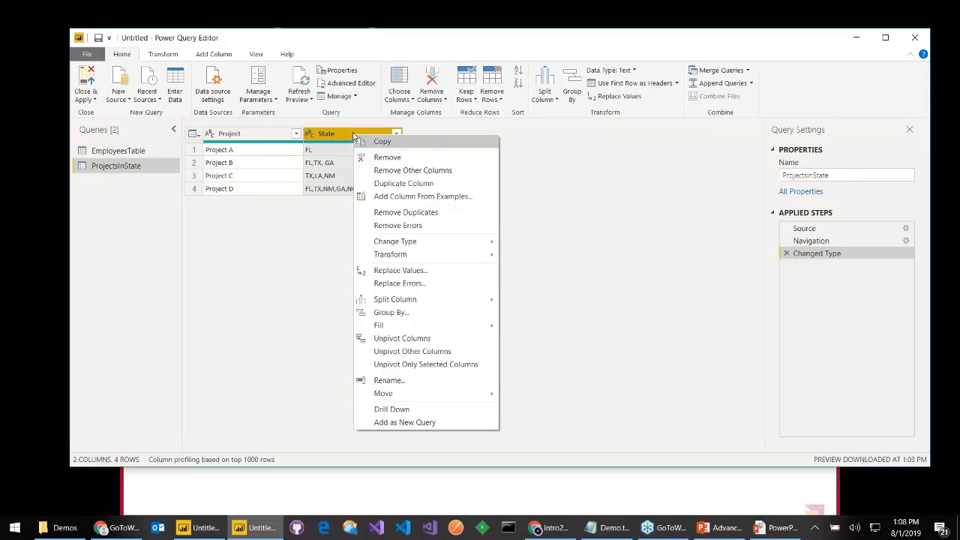
mouse_move(489, 303)
click(577, 302)
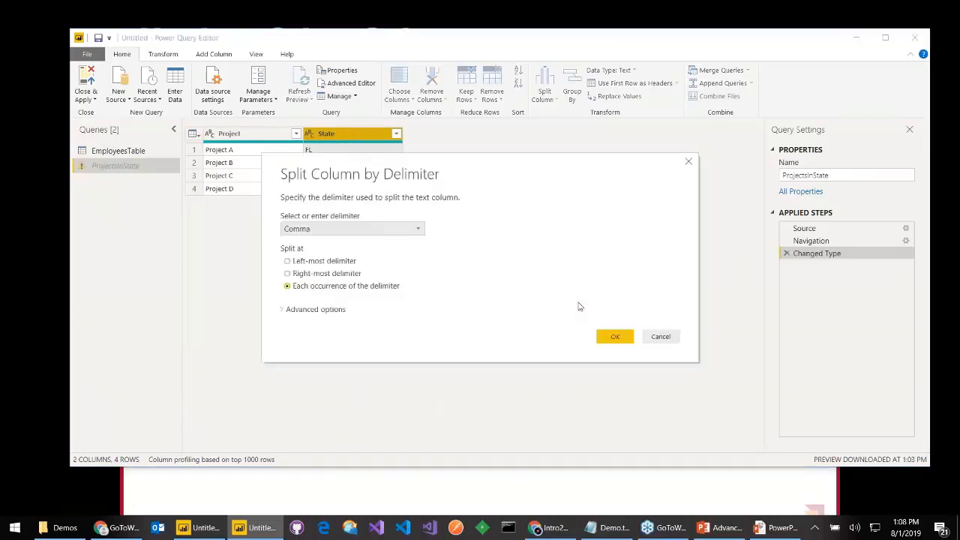
drag(497, 171, 646, 130)
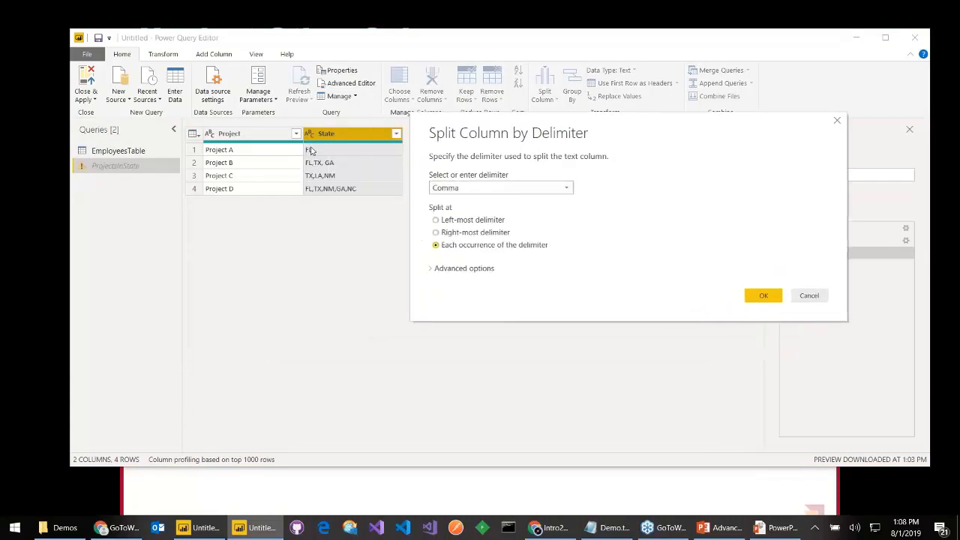
click(427, 270)
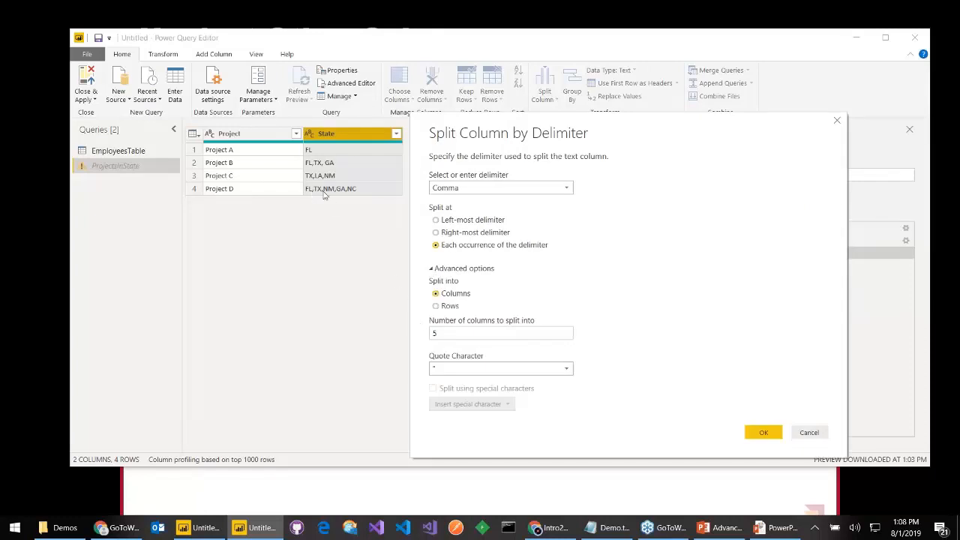
drag(454, 334, 297, 315)
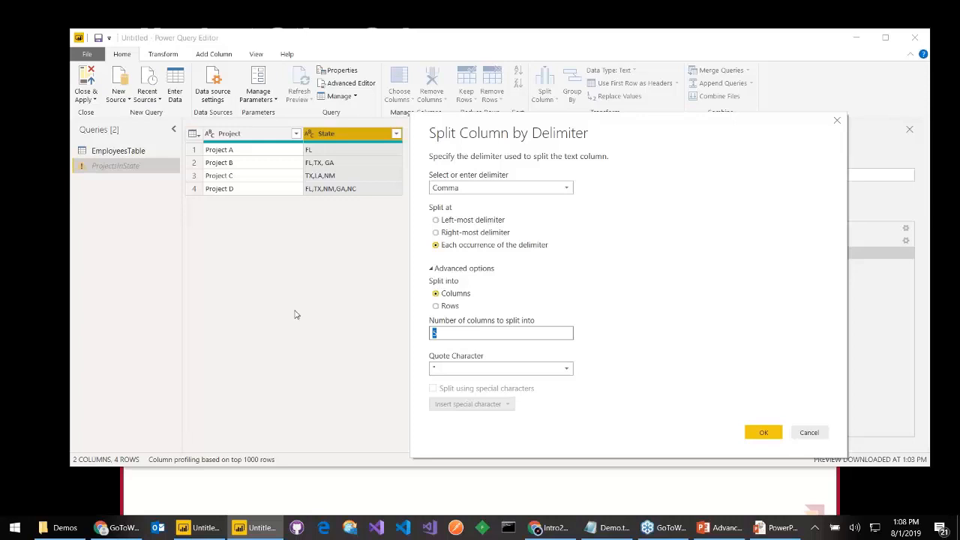
click(777, 439)
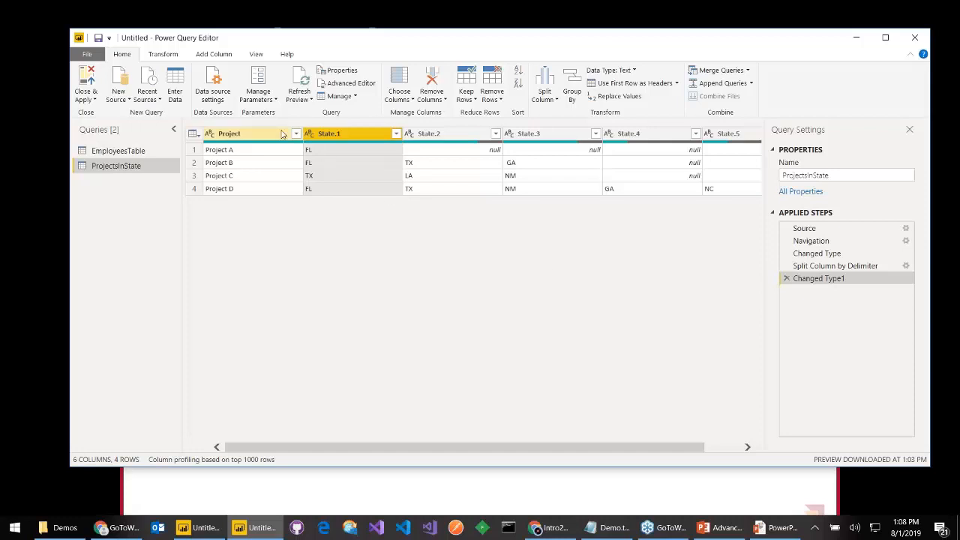
- Unpivot all columns other than Project in the ProjectsInState query
click(258, 136)
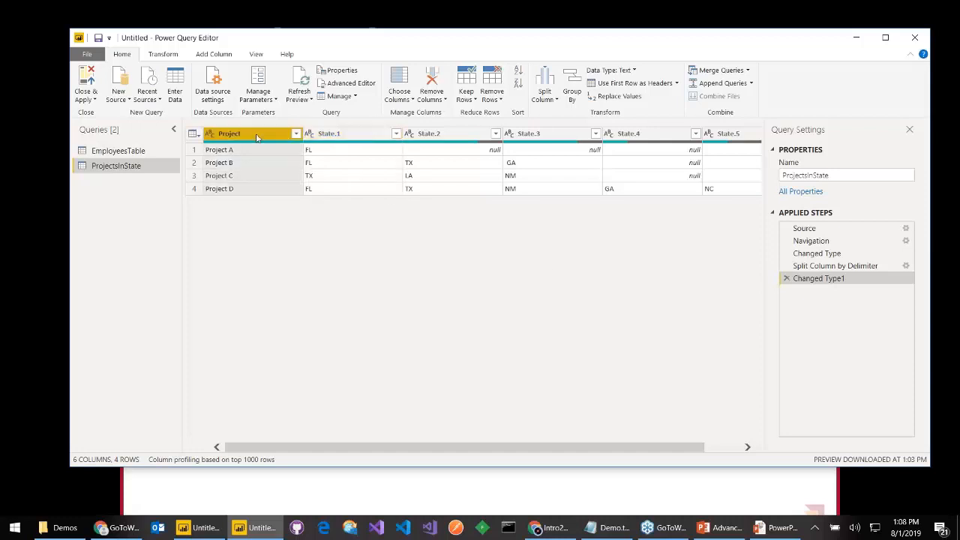
right_click(257, 138)
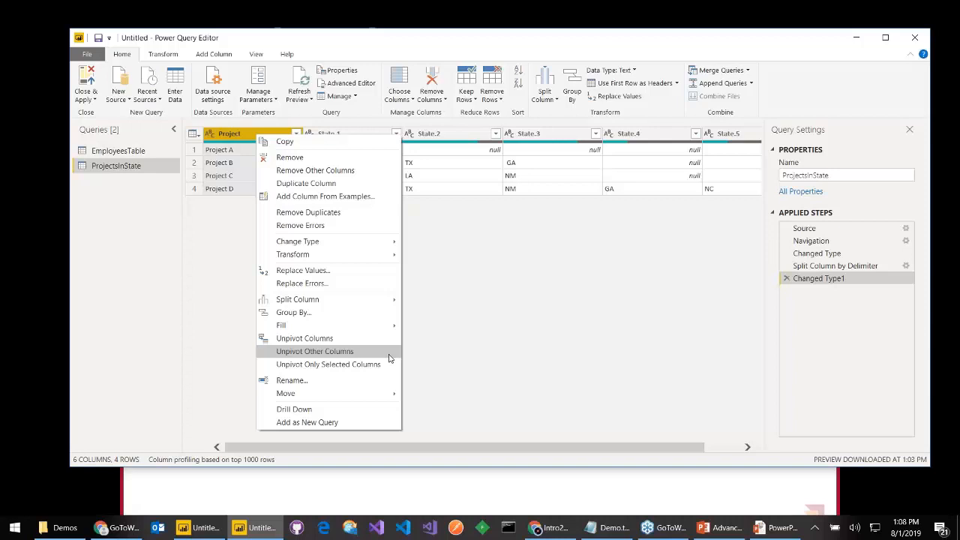
click(352, 351)
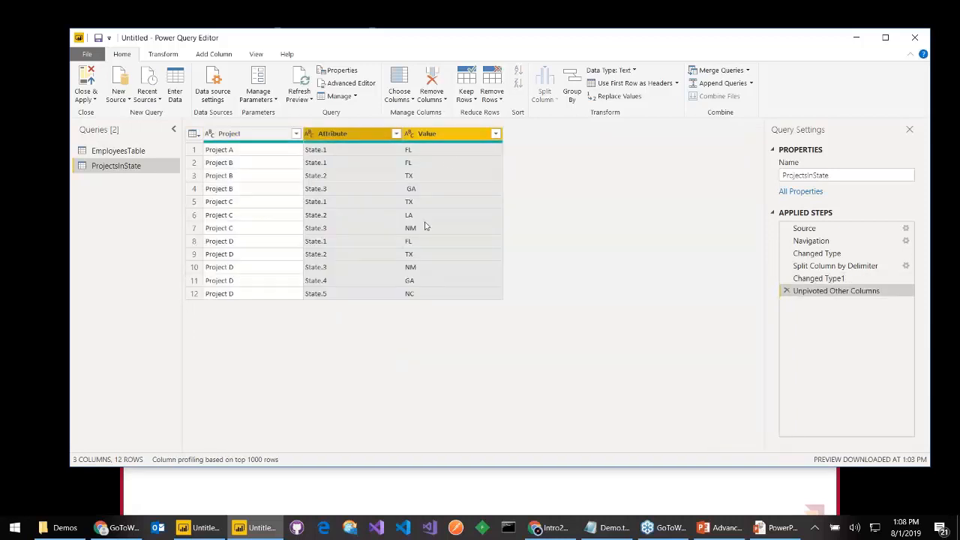
- Remove the Attribute column and rename the Value column as State
click(338, 162)
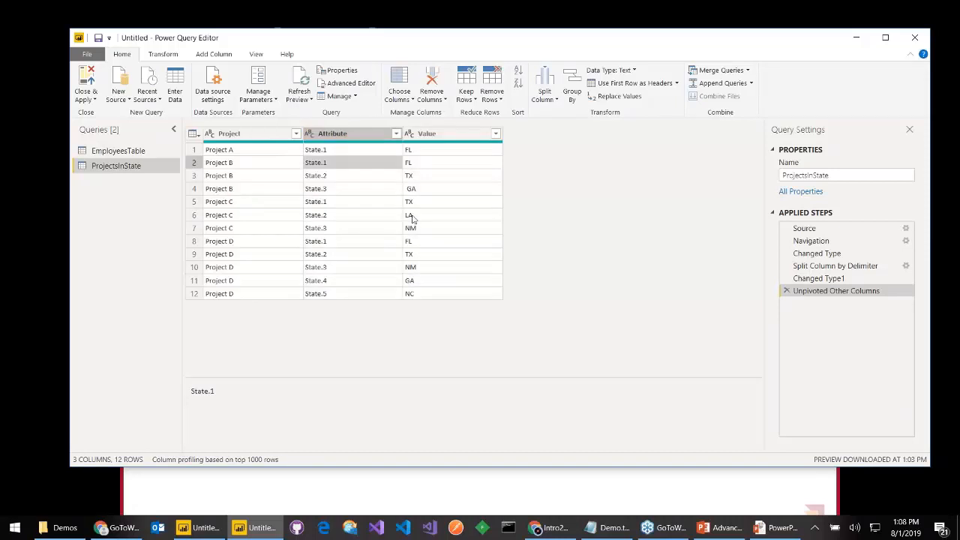
click(357, 140)
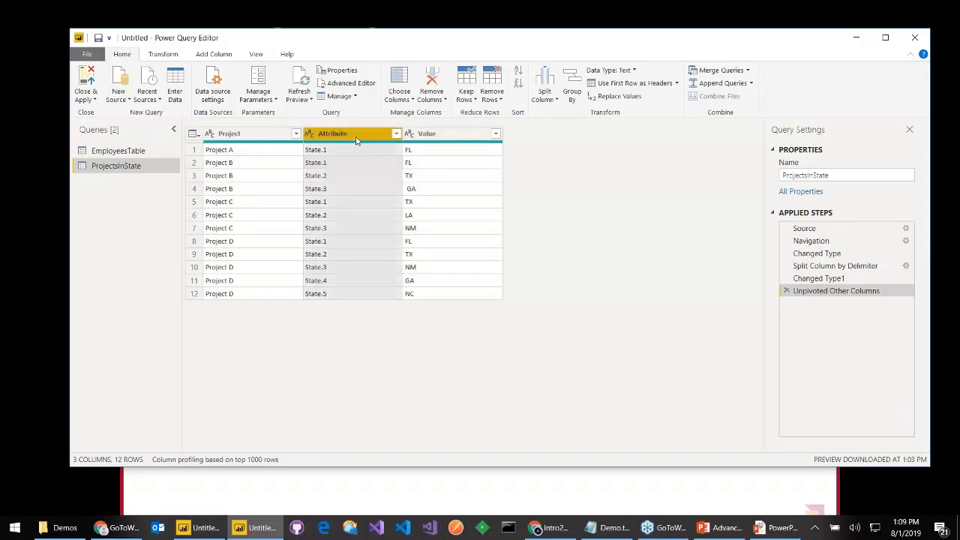
right_click(357, 141)
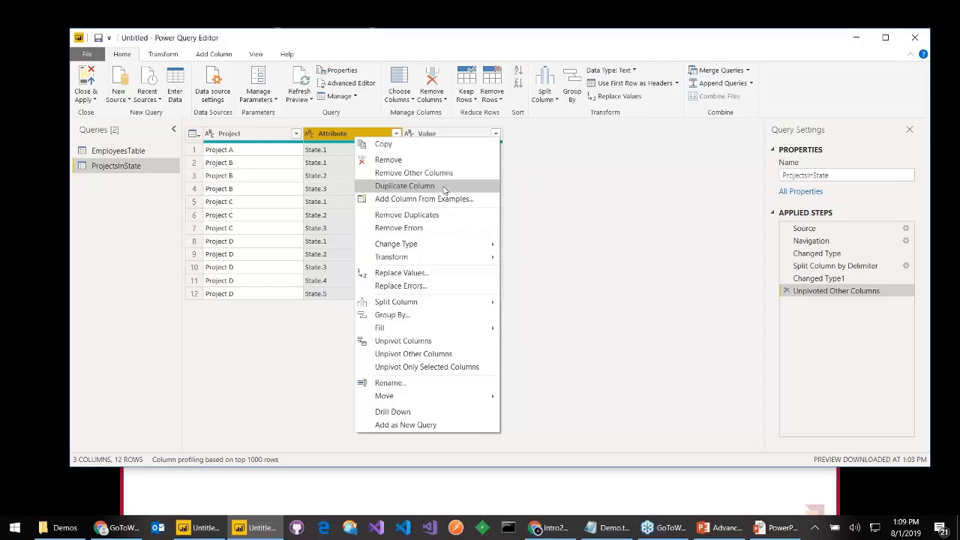
click(437, 160)
double_click(335, 135)
text(Sta)
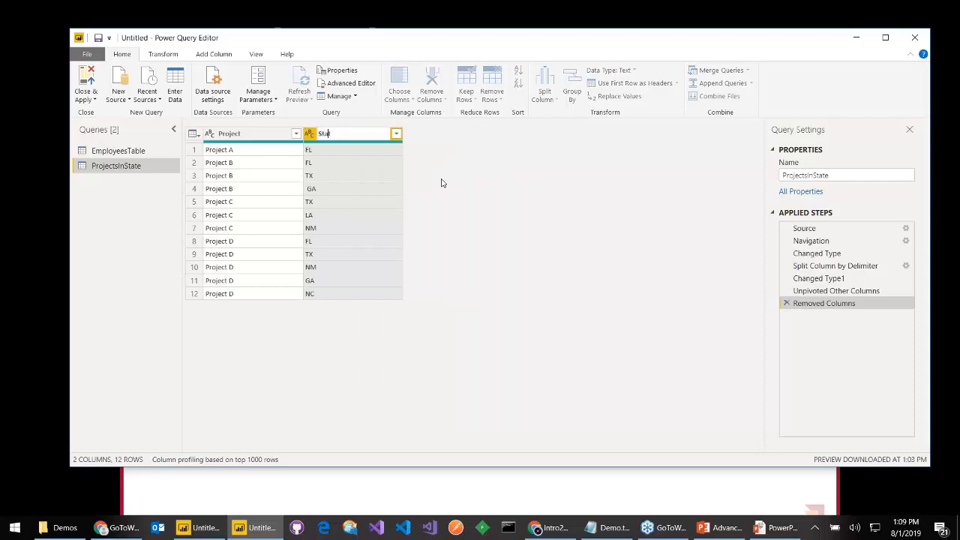
text(te)
key(Return)
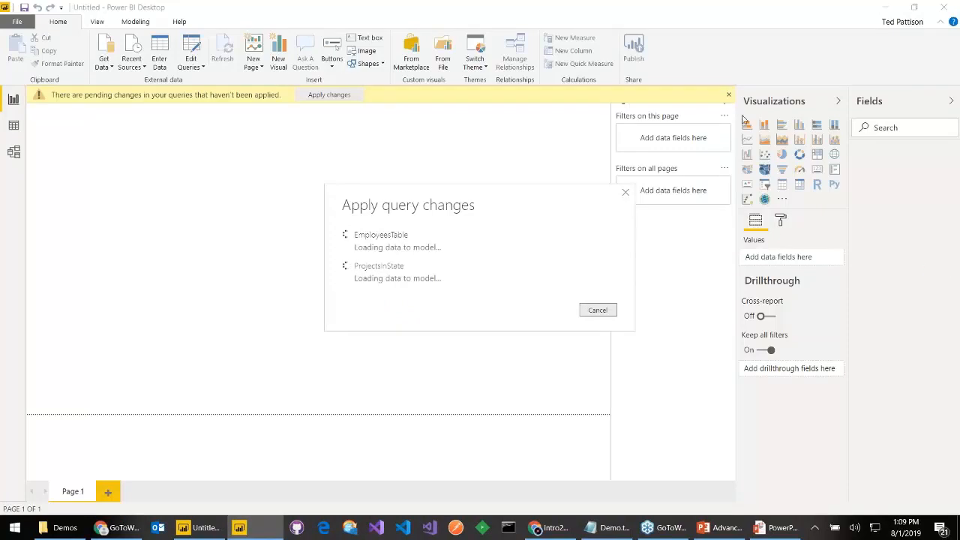
- Collapse the Filters pane and add a slicer to the report page showing the Project field of ProjectsInState
click(725, 102)
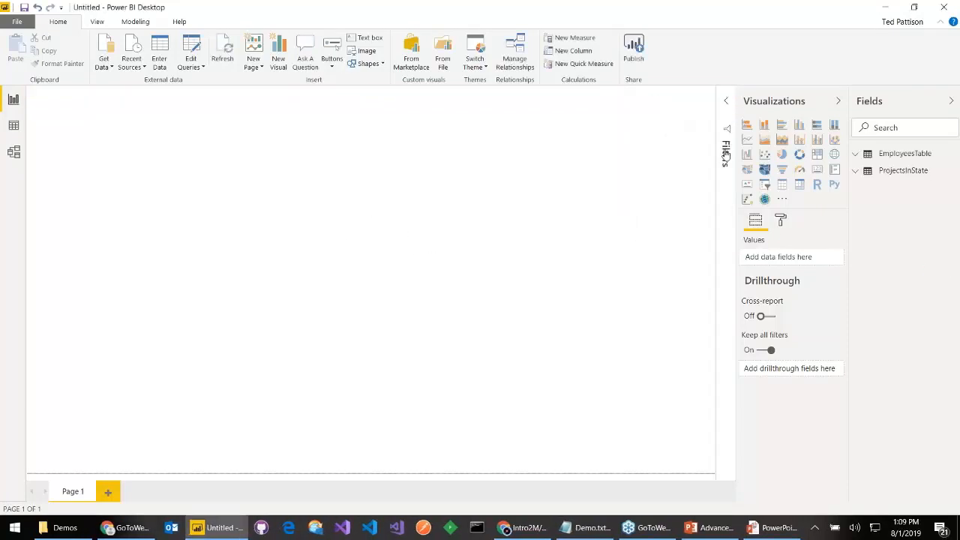
click(765, 186)
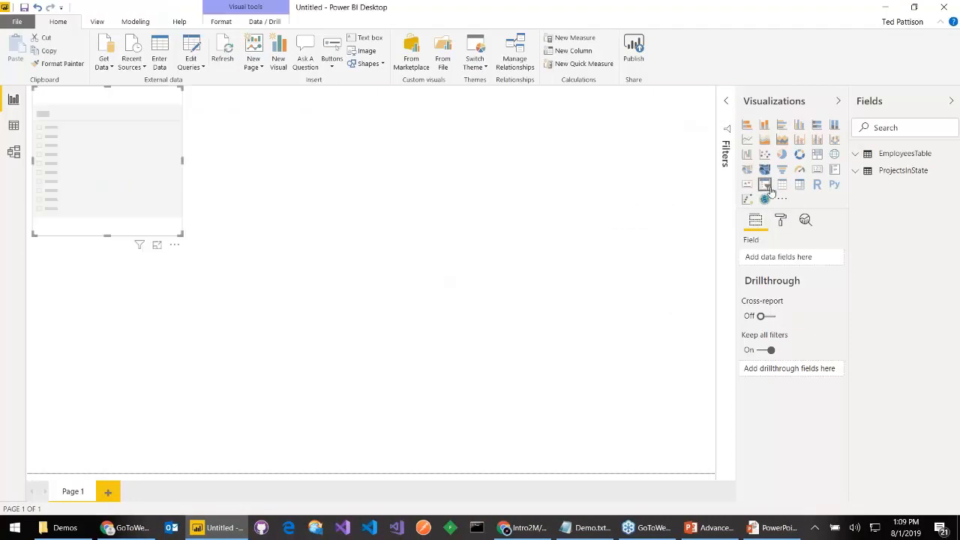
click(856, 171)
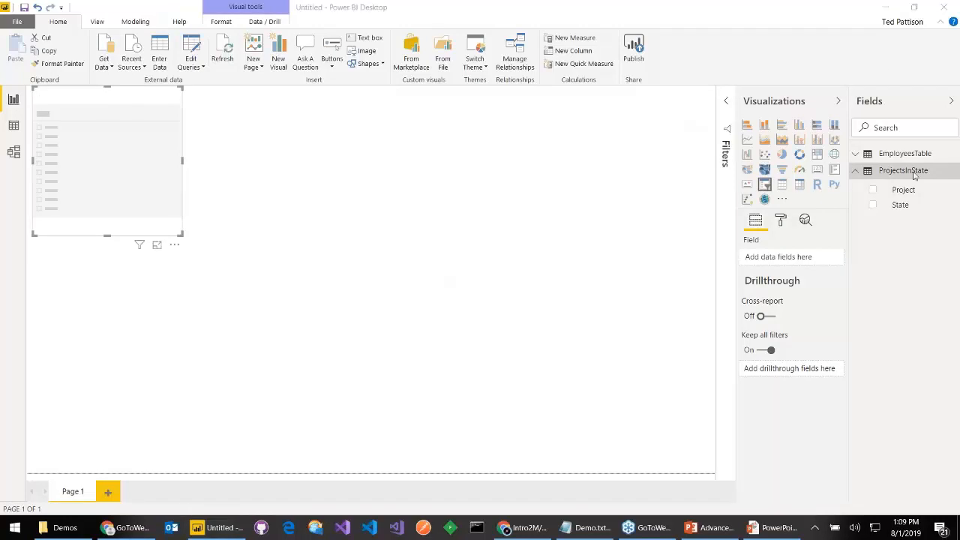
click(874, 194)
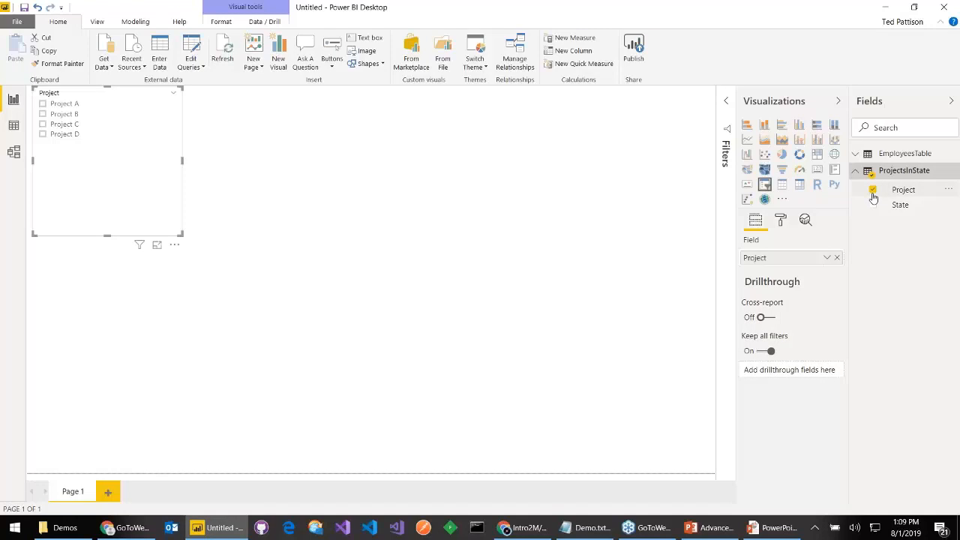
- Add a filled map of ProjectsInState using Project and State, move it beside the slicer and enlarge it to fill the page
click(499, 223)
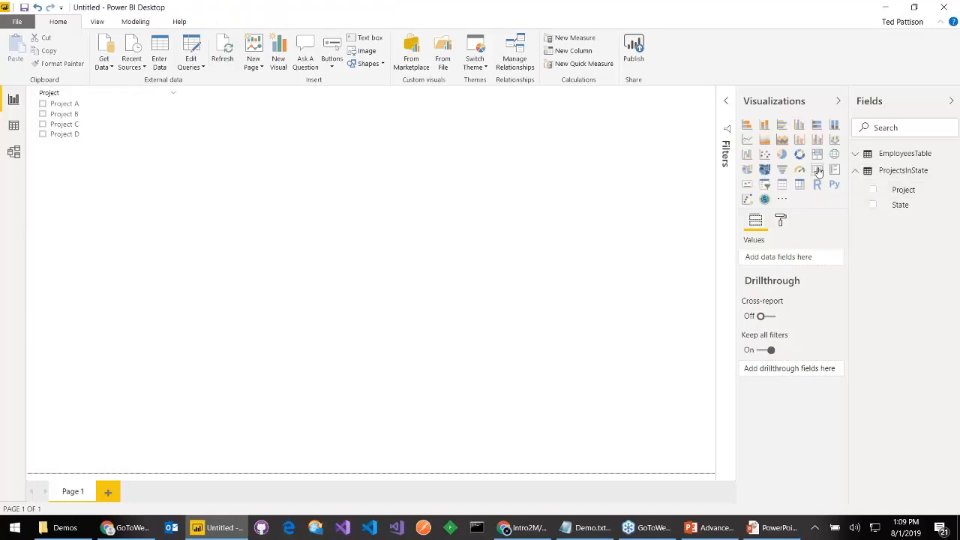
click(748, 175)
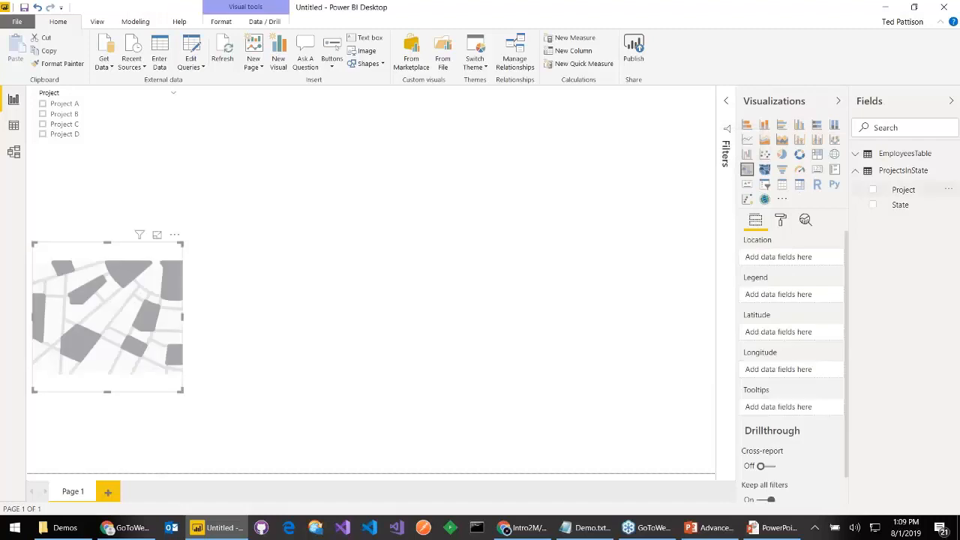
click(872, 189)
click(872, 205)
drag(138, 248, 239, 108)
drag(279, 252, 655, 459)
- Filter the map through the Project slicer by Project A, B, C and D in turn, ending on Project D
click(43, 104)
click(43, 114)
click(43, 124)
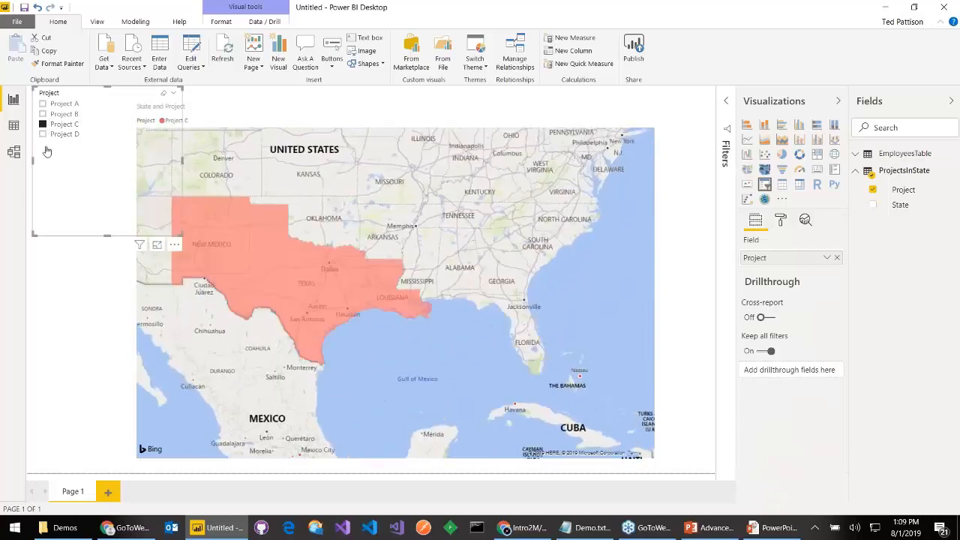
click(42, 135)
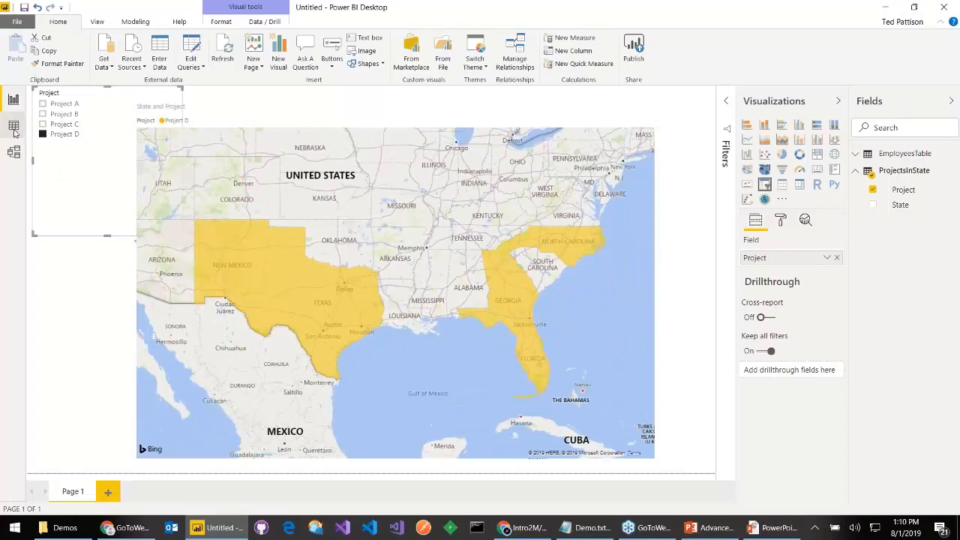
- Inspect the rows of the ProjectsInState table in Data view
click(14, 129)
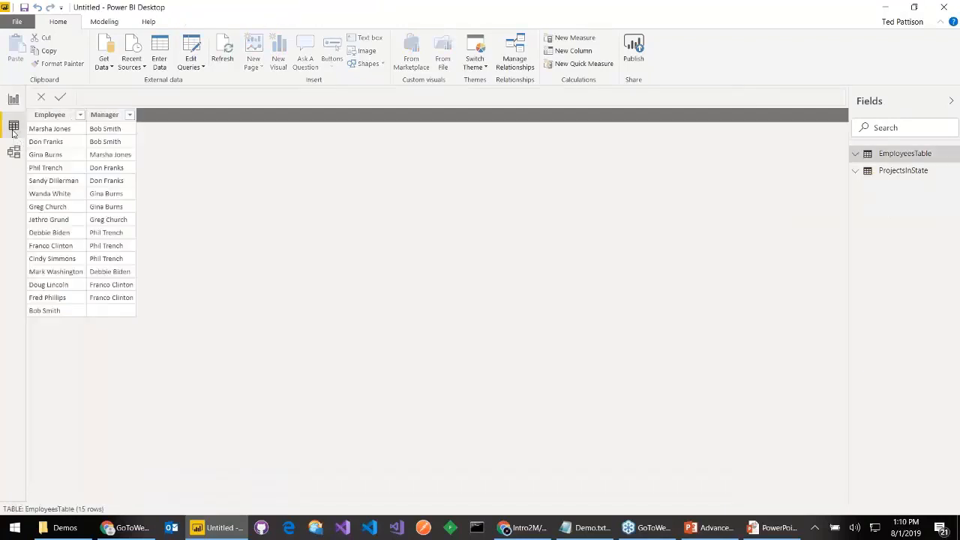
click(909, 173)
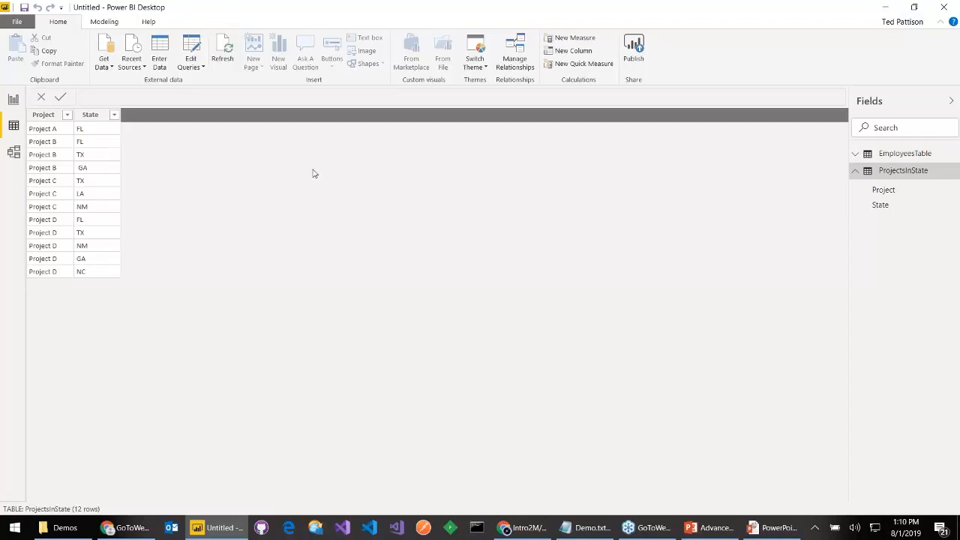
- Switch to the PowerPoint slide show, advance to the Custom Column Dialog slide, and return to Power BI Desktop
key(alt+Tab)
key(Right)
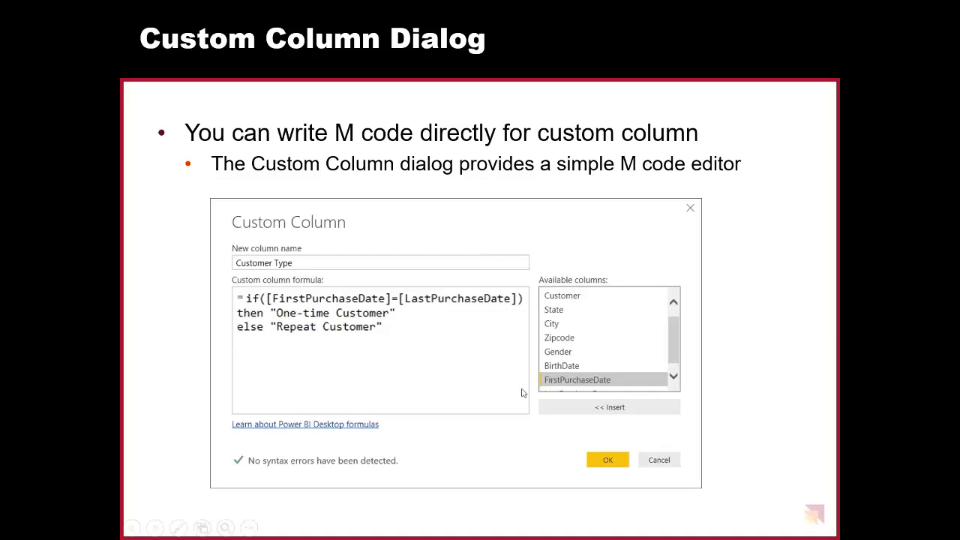
key(alt+Tab)
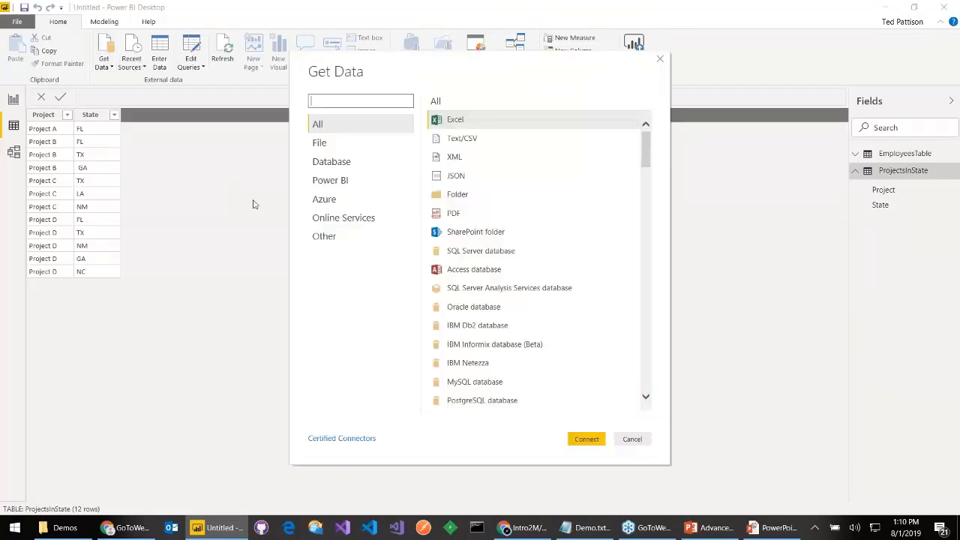
- Cancel the Get Data dialog and import the Customers table from the recent WingtipSalesDB source for editing in Power Query
click(633, 438)
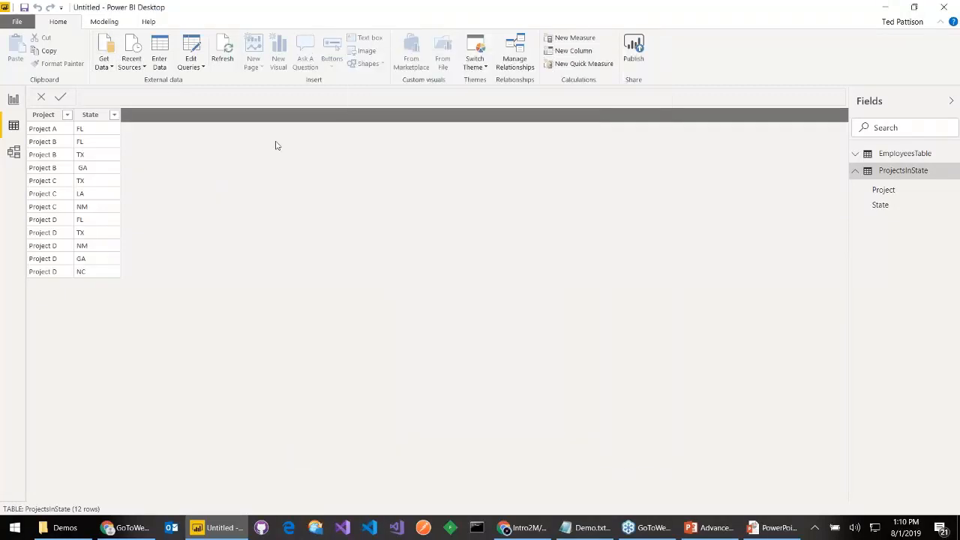
click(142, 68)
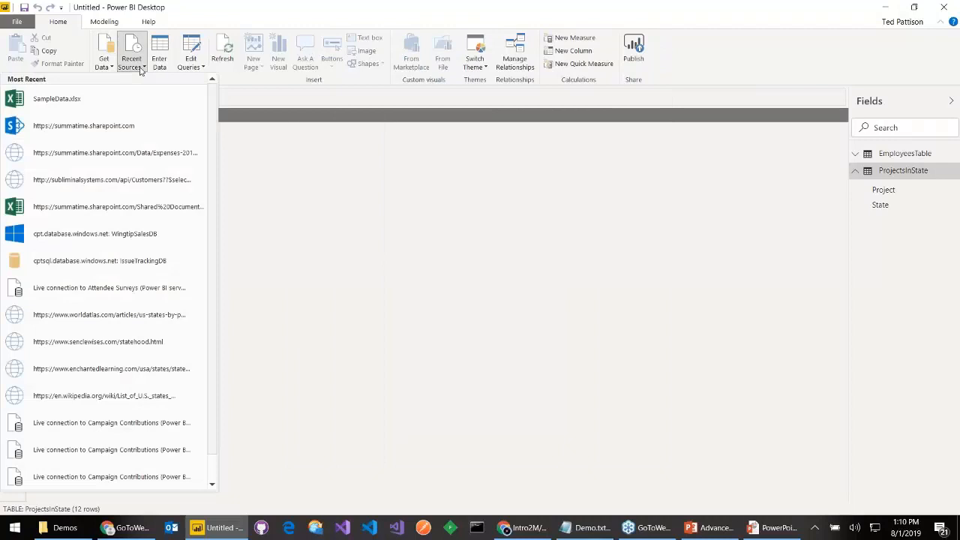
scroll(118, 241, down, 1)
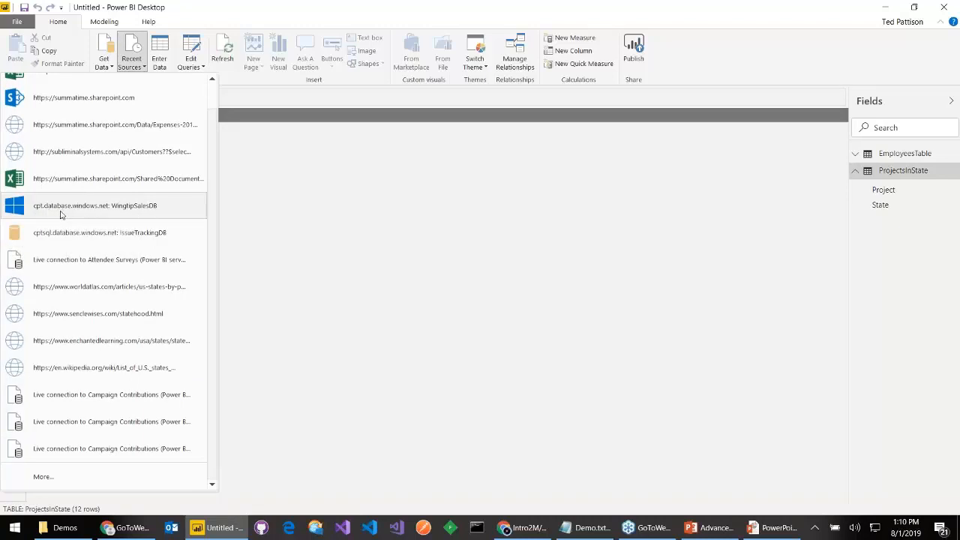
click(141, 210)
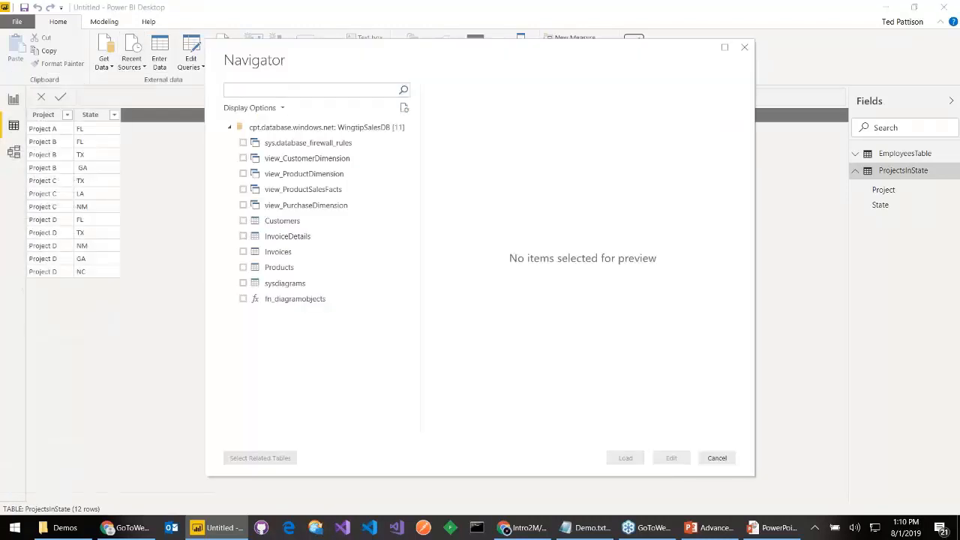
click(243, 222)
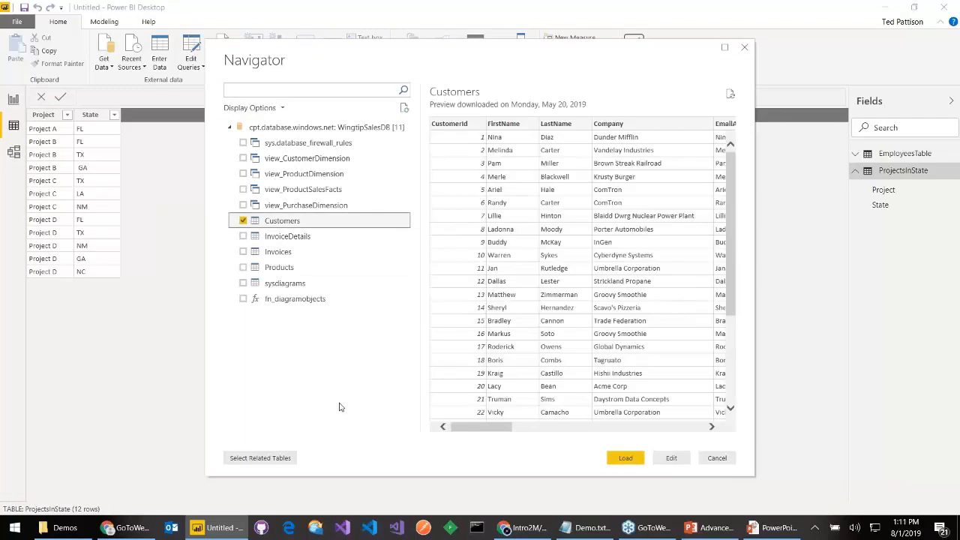
click(674, 458)
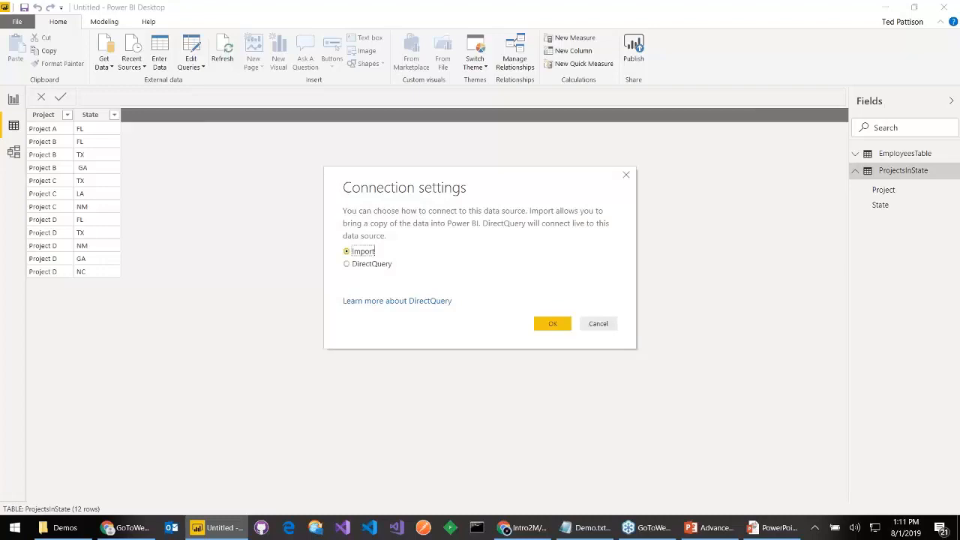
click(553, 324)
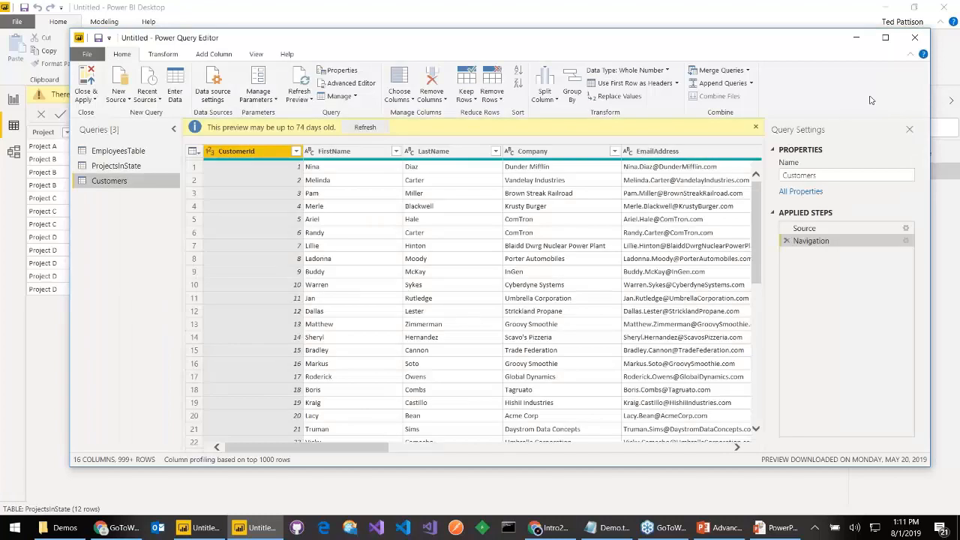
- Refresh the outdated Customers preview and maximize the Power Query Editor window
click(364, 127)
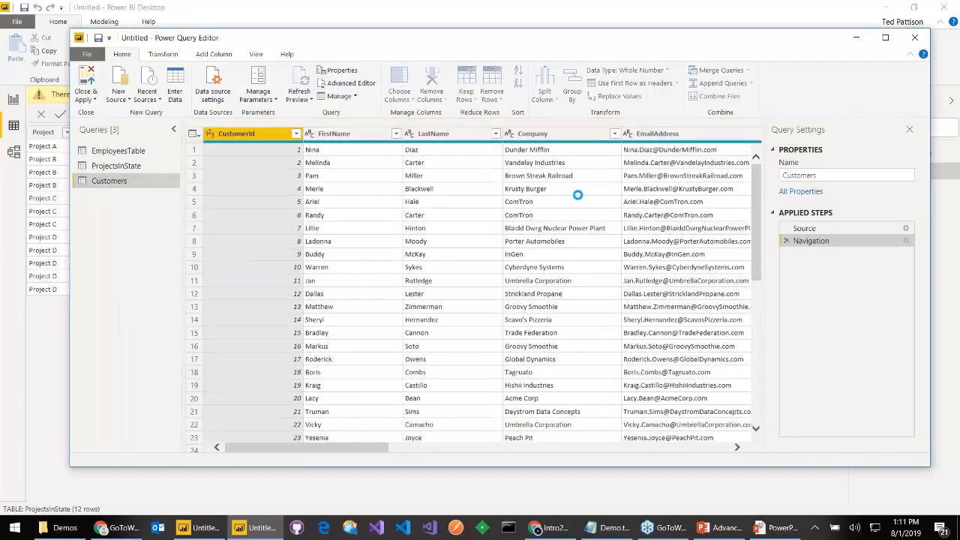
click(885, 39)
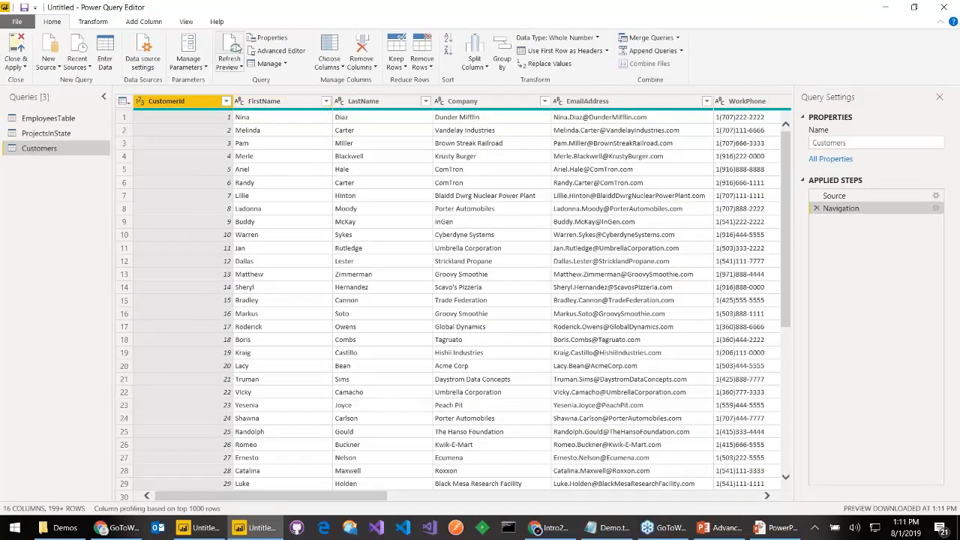
- In Choose Columns, select only CustomerId, FirstName, LastName, City, State, Zipcode, Gender, FirstPurchaseDate and LastPurchaseDate
click(291, 56)
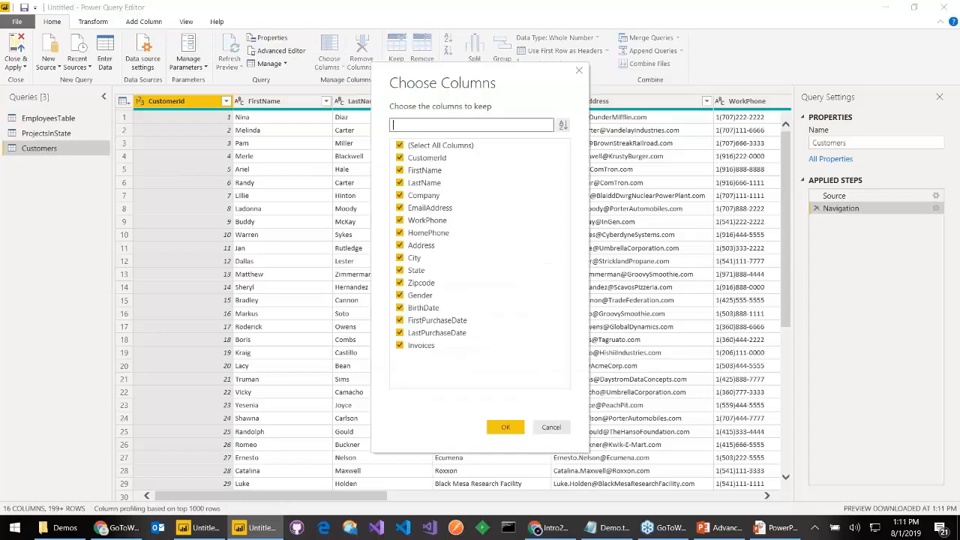
click(400, 145)
click(400, 157)
click(400, 170)
click(400, 182)
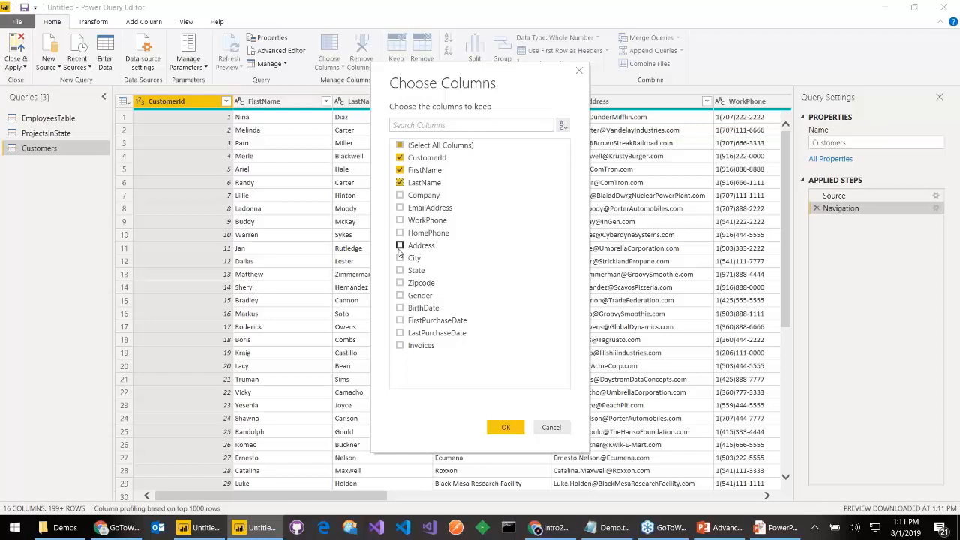
click(400, 258)
click(400, 269)
click(400, 282)
click(399, 295)
click(400, 321)
click(431, 340)
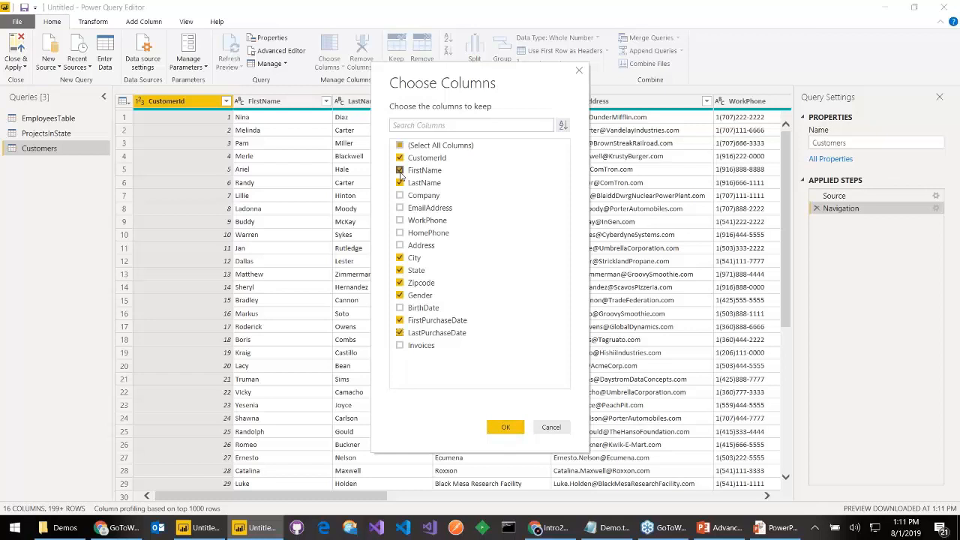
- Exclude City, Zipcode and Gender from the chosen columns, keep State, and apply the column selection
click(400, 257)
click(400, 270)
click(400, 283)
click(400, 295)
click(399, 294)
click(399, 270)
click(505, 426)
- Merge the FirstName and LastName columns with a space separator into a new column named Customer
click(305, 98)
ctrl+click(379, 103)
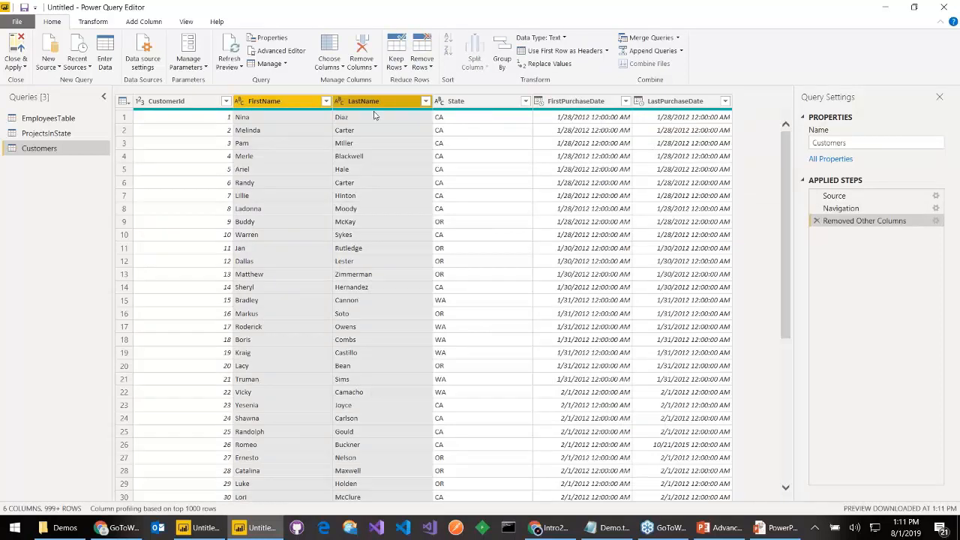
right_click(379, 109)
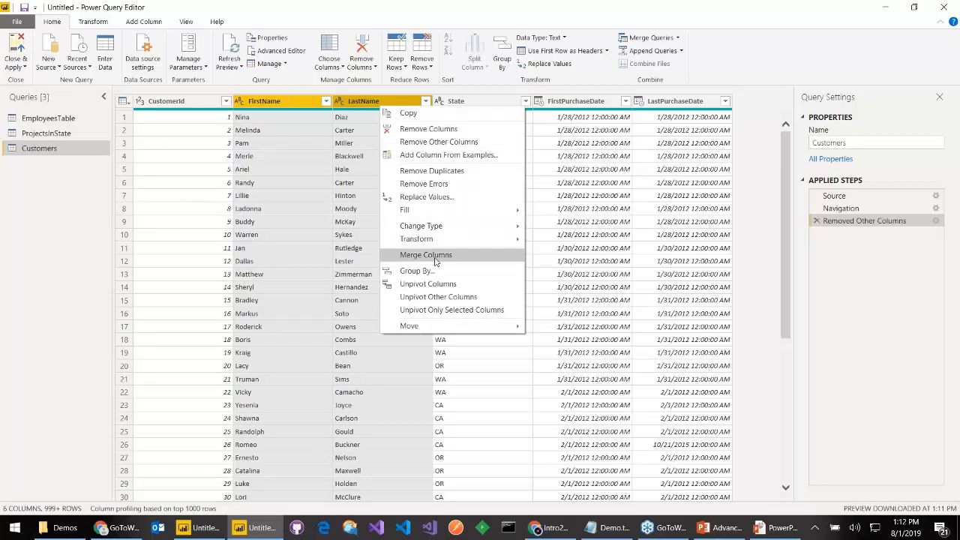
click(411, 255)
click(405, 252)
click(337, 329)
key(Tab)
text(Custome)
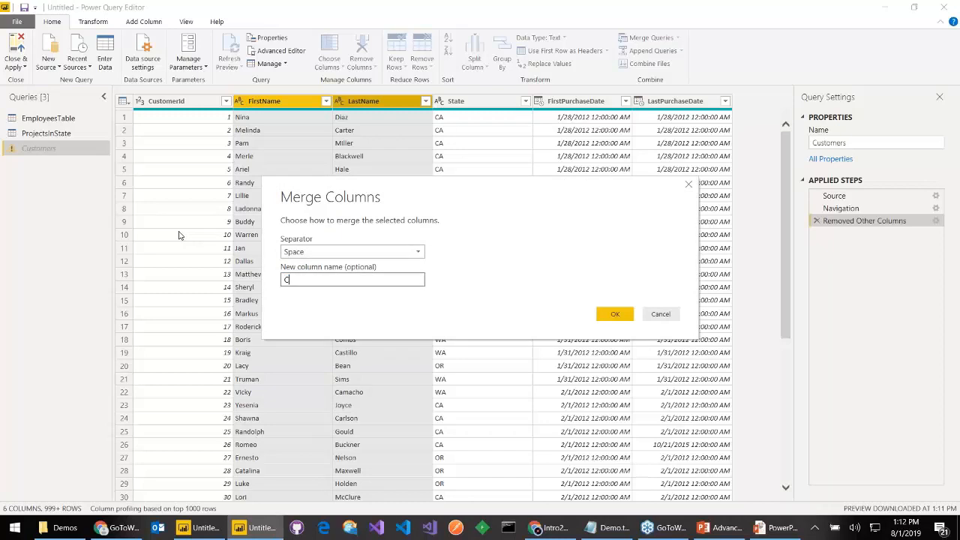
key(Return)
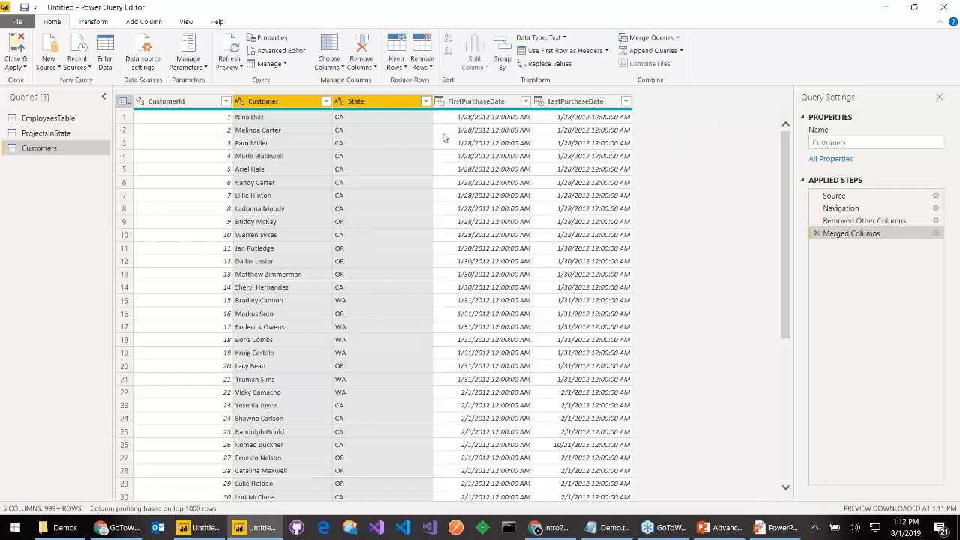
- Change the data type of the FirstPurchaseDate and LastPurchaseDate columns to Date
click(494, 104)
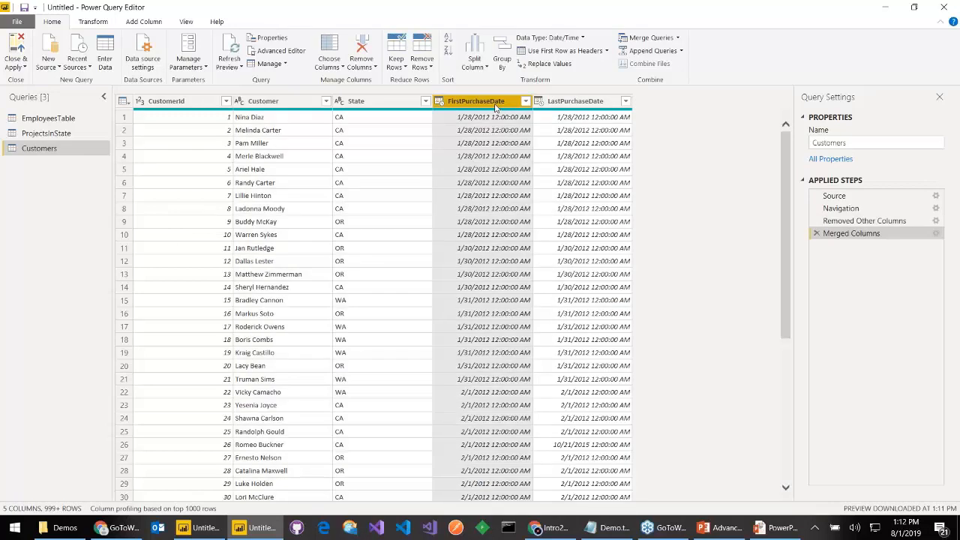
click(440, 102)
click(459, 181)
click(539, 101)
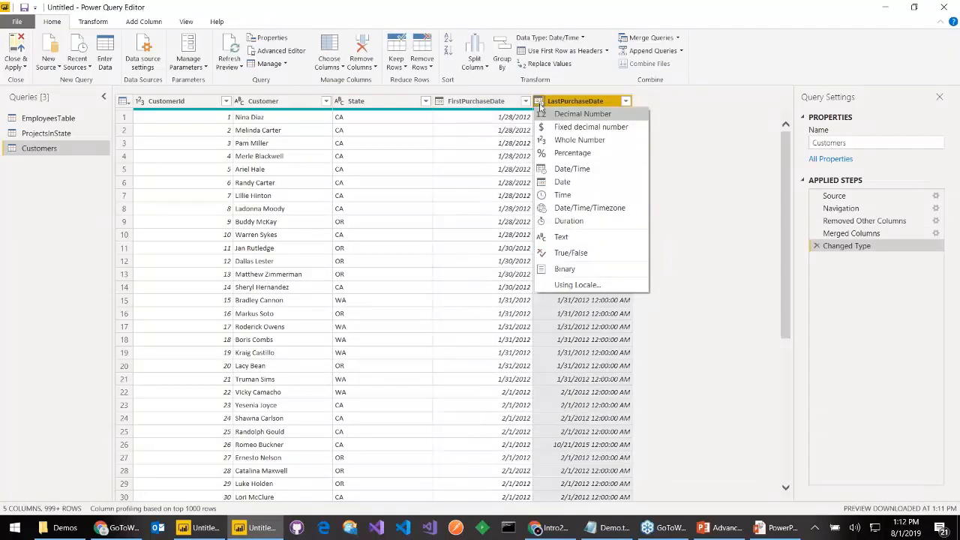
click(562, 181)
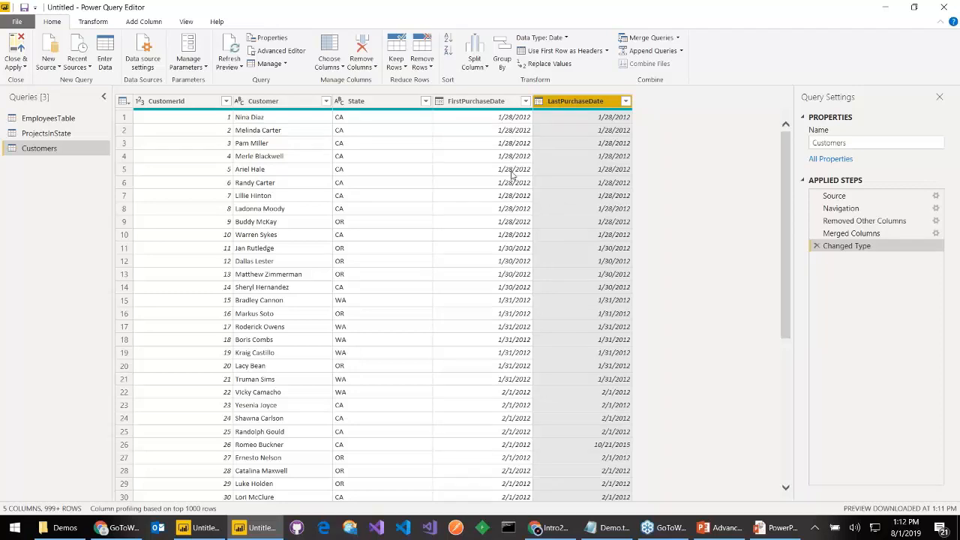
click(484, 104)
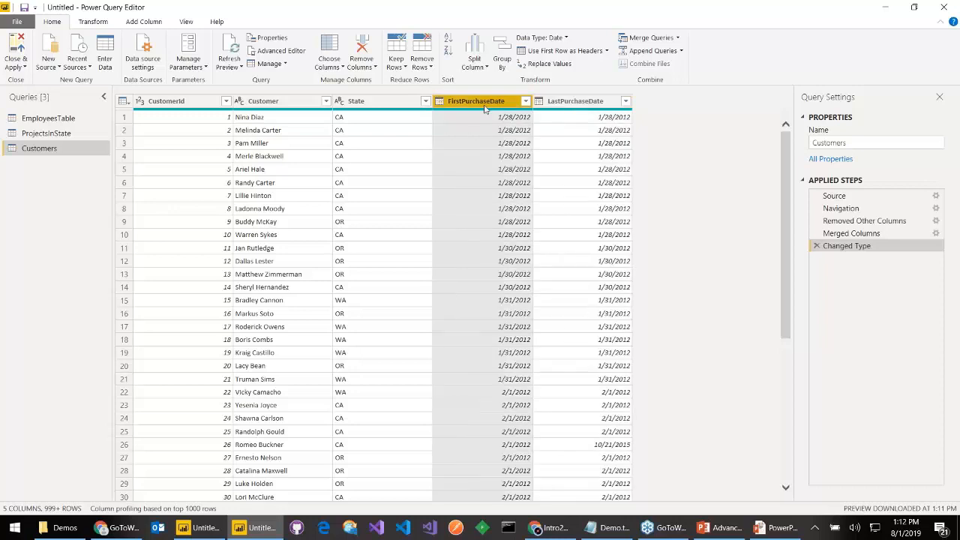
click(559, 107)
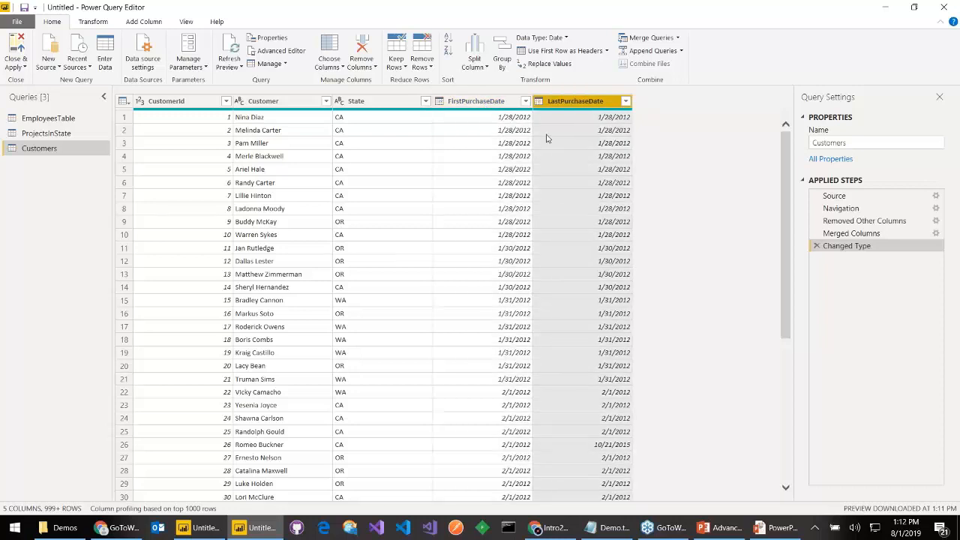
click(483, 109)
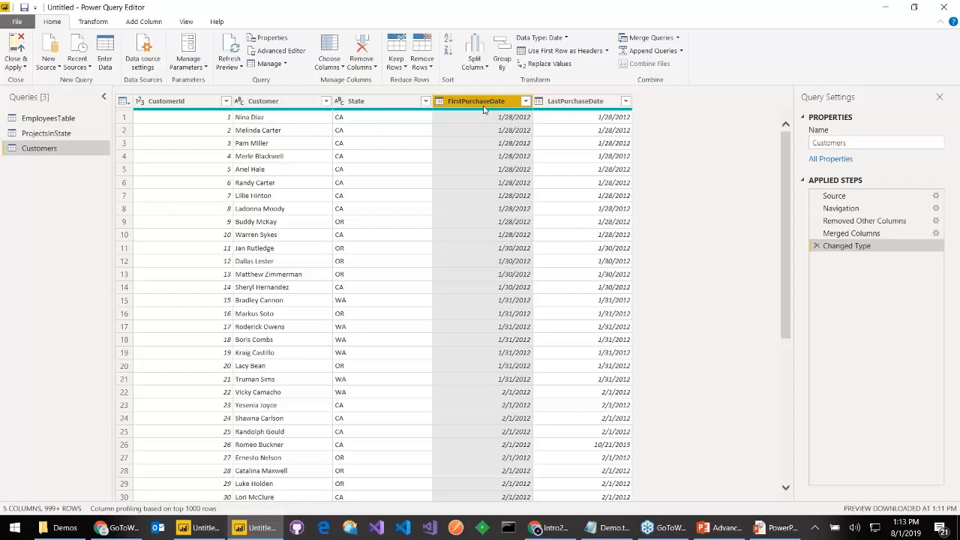
- Add a custom column named Customer Type and start its formula with If()
click(144, 21)
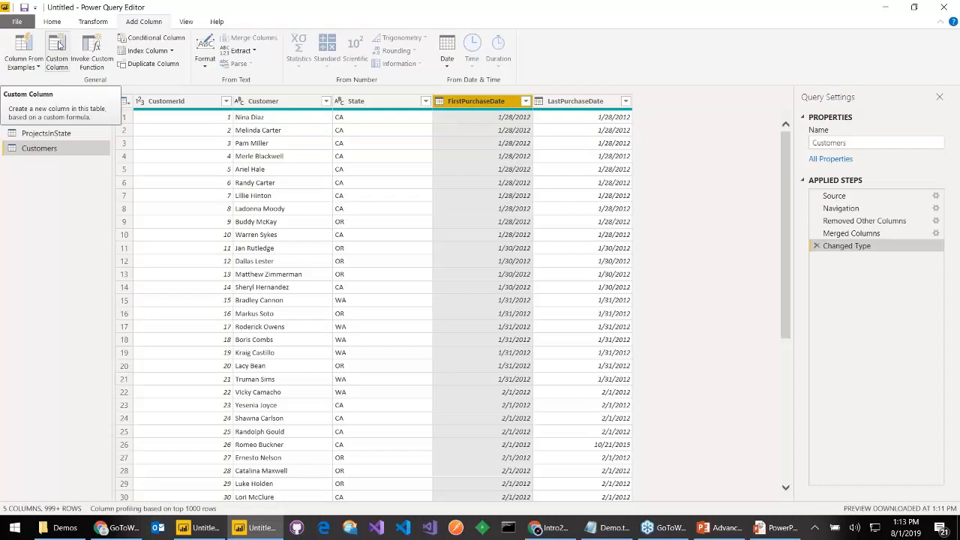
click(60, 45)
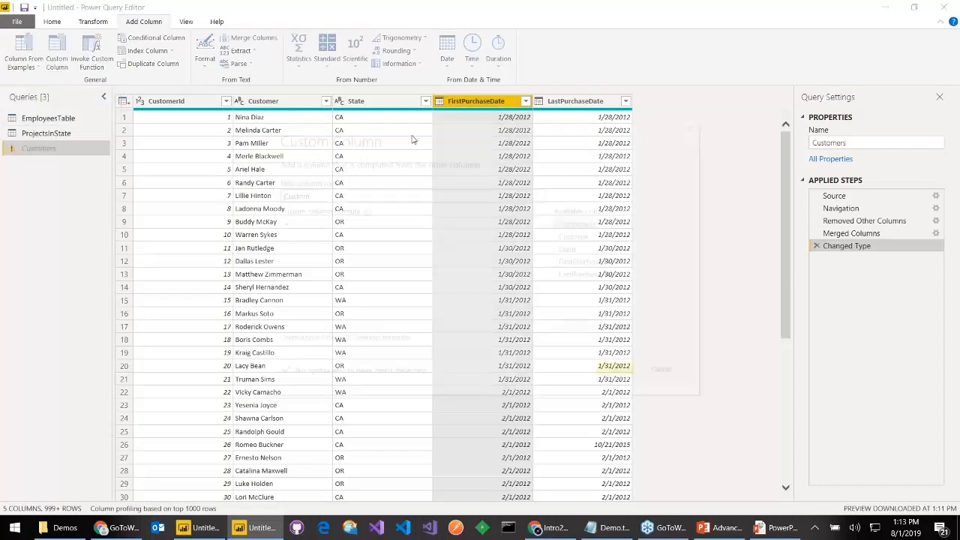
text(Customer Type)
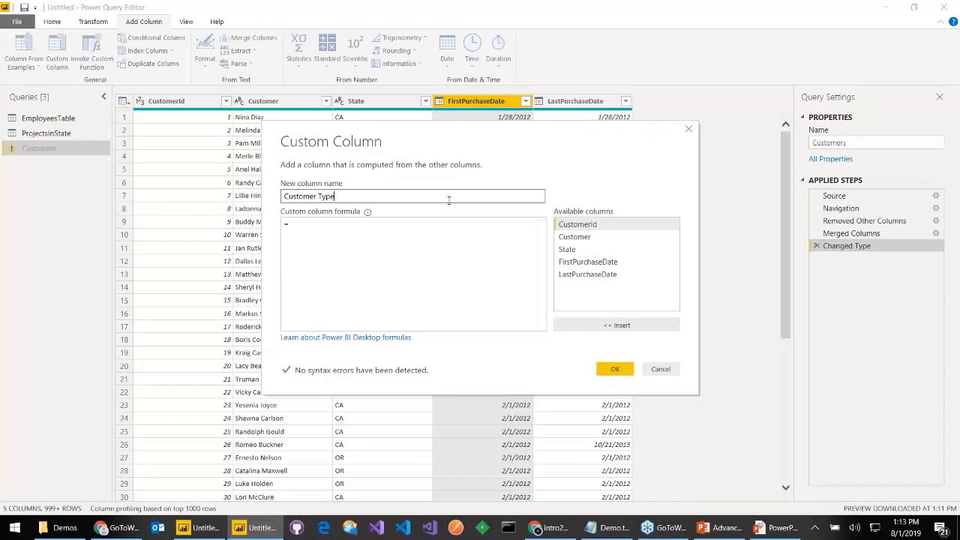
click(391, 227)
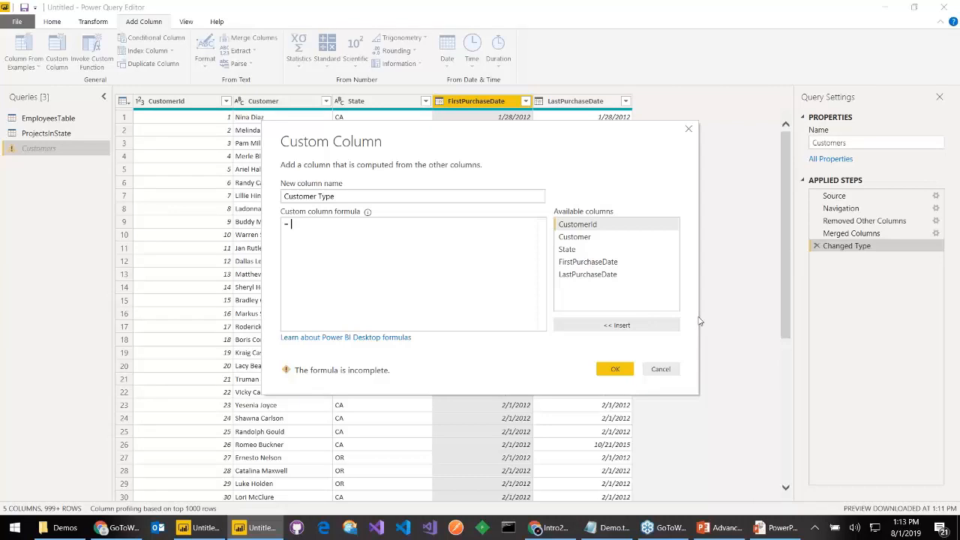
text(If())
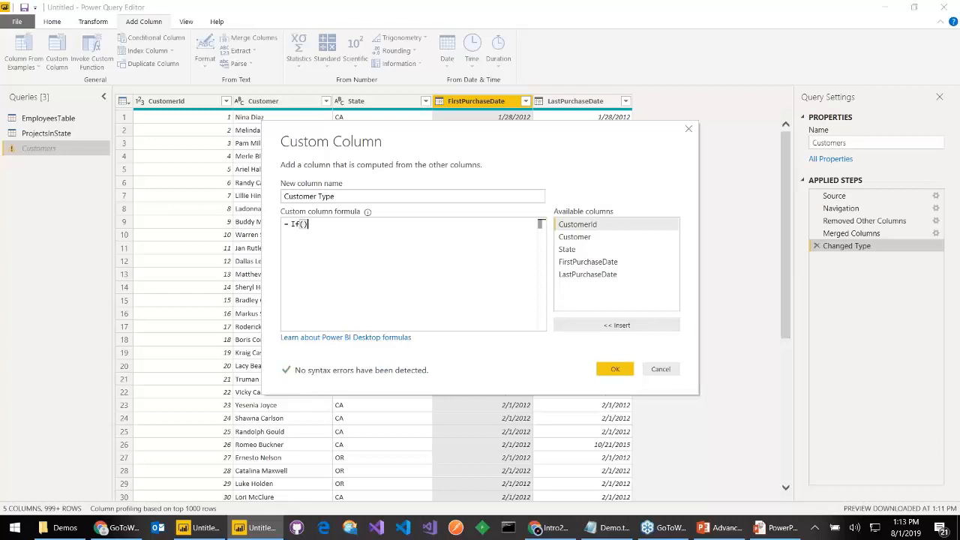
key(Return)
text(then)
key(Return)
text(else)
drag(472, 234, 298, 224)
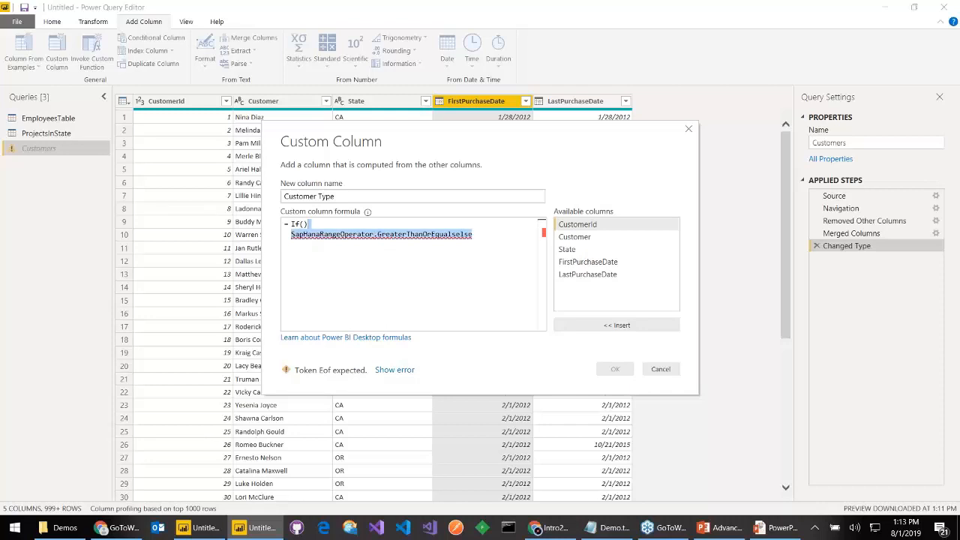
key(BackSpace)
- Add Then and Else branches with empty text results below the If condition, each on its own line
text(Then "")
key(Return)
text(Es)
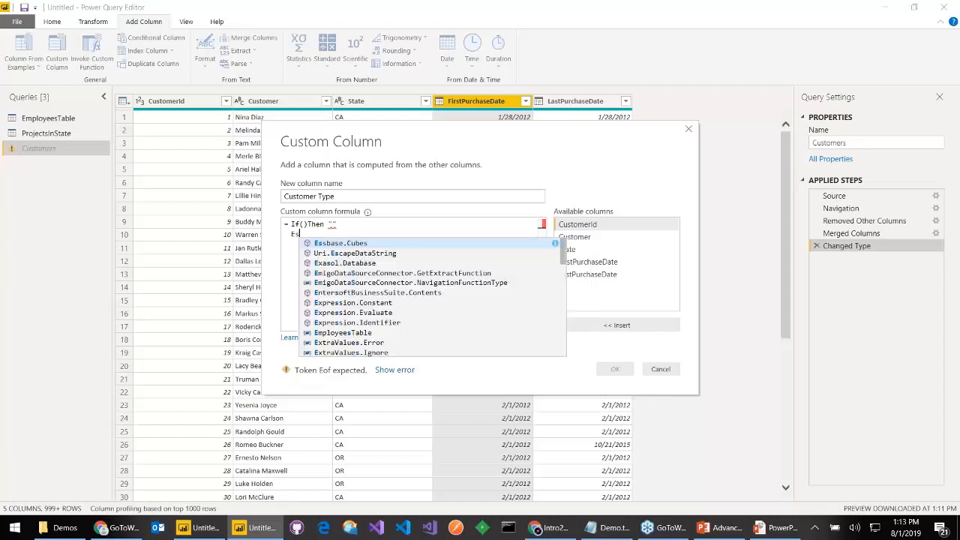
key(BackSpace)
text(lse)
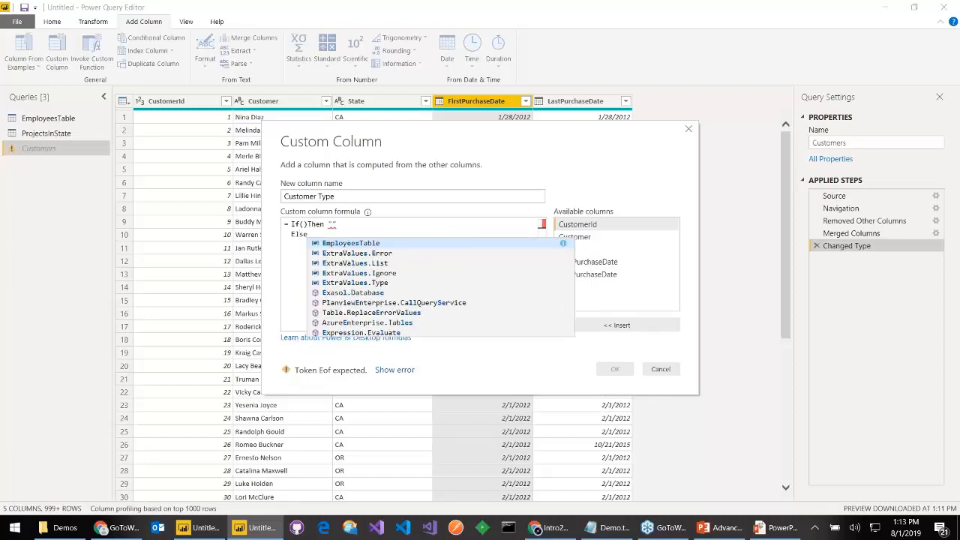
text( "")
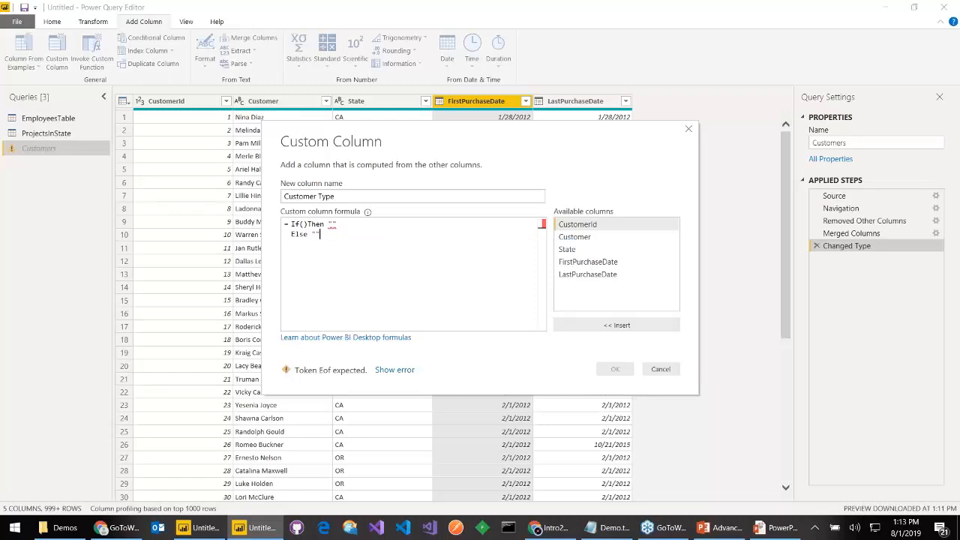
click(306, 224)
key(Return)
- Set the If condition to compare [FirstPurchaseDate]=[LastPurchaseDate] using the available columns
click(300, 224)
click(581, 262)
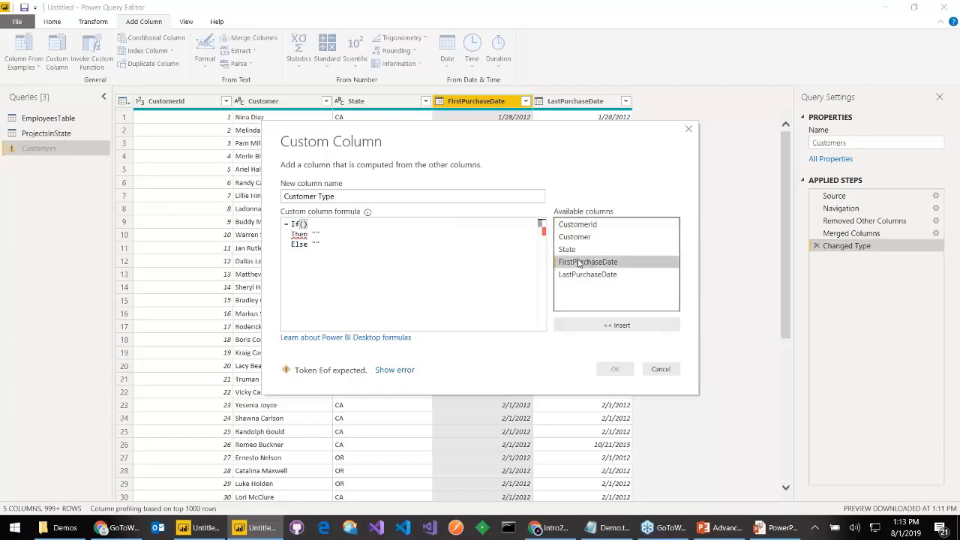
click(595, 325)
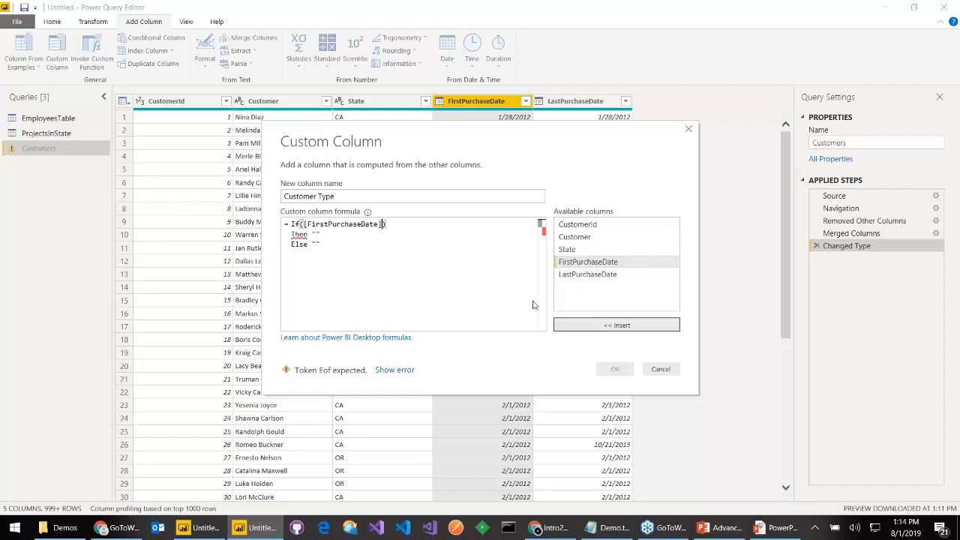
text(=)
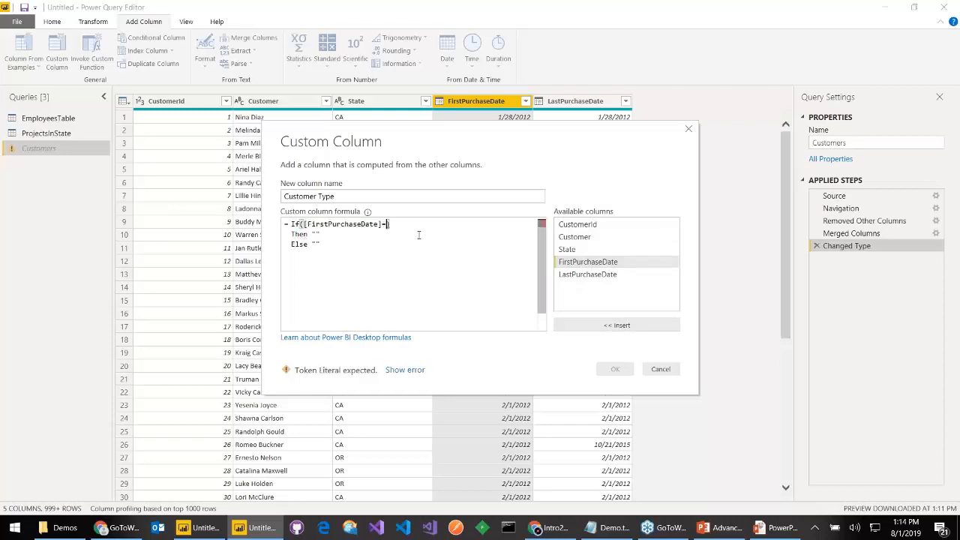
click(589, 274)
click(611, 329)
- Enter "One time customer" as the Then result and "Repeat customer" as the Else result
click(320, 234)
text(One time customer)
key(Down)
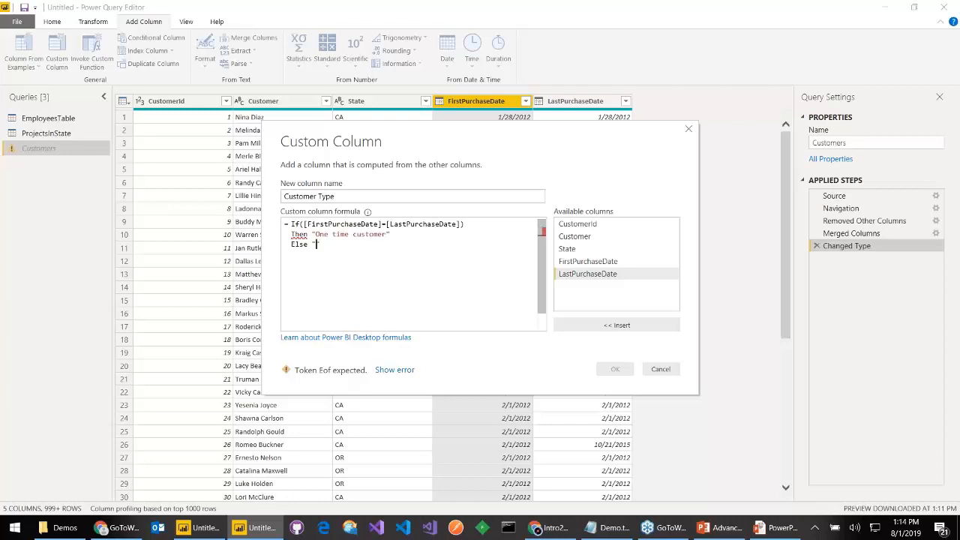
text(Repeat customer)
- Change the formula keywords to lowercase if, then and else, and apply the custom column
key(Up)
key(Up)
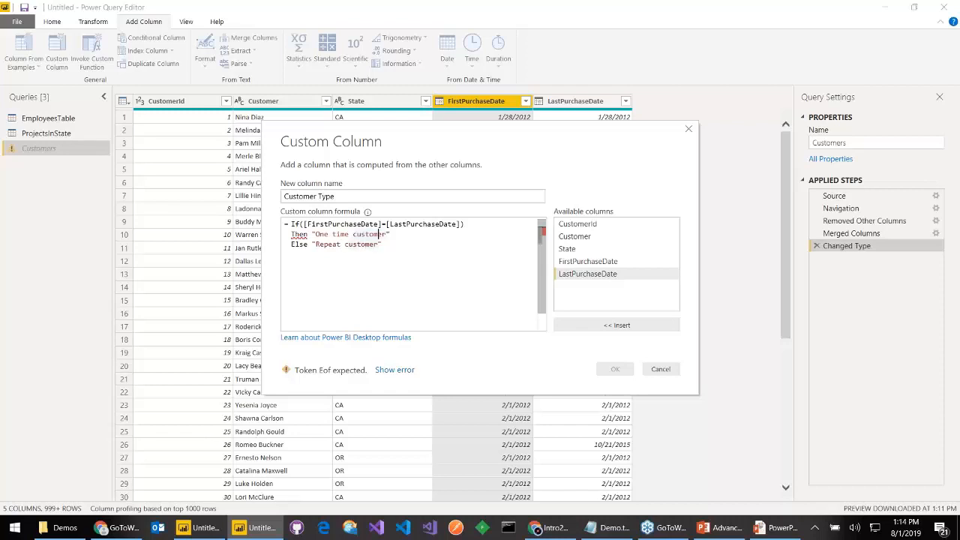
key(ctrl+Left)
key(ctrl+Left)
key(ctrl+Left)
key(ctrl+shift+Right)
key(Delete)
text(t)
key(Up)
key(BackSpace)
text(i)
key(Escape)
key(Down)
key(Down)
key(Delete)
text(e)
click(615, 368)
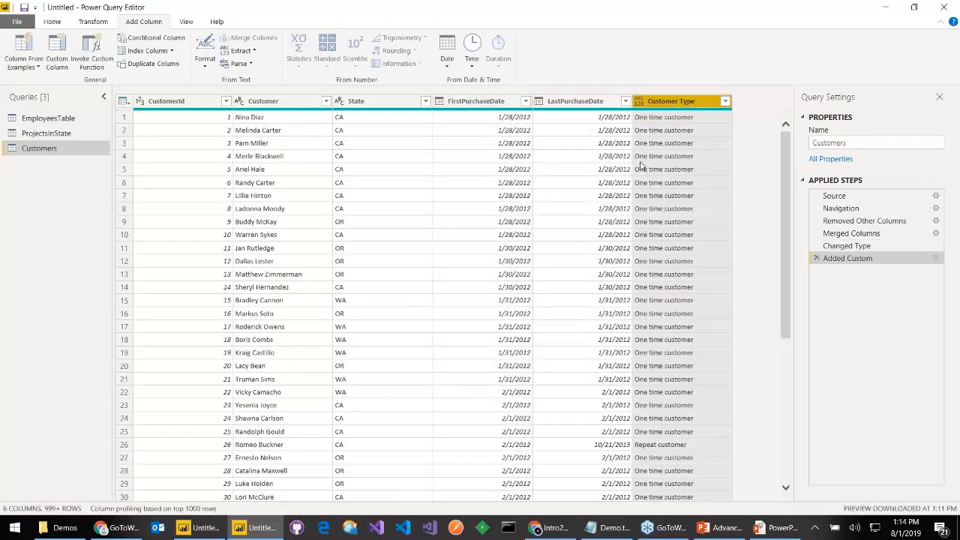
- Review the Customer Type values for repeat customers and the column's each-if expression in the Advanced Editor, leaving the code unchanged
scroll(658, 366, down, 3)
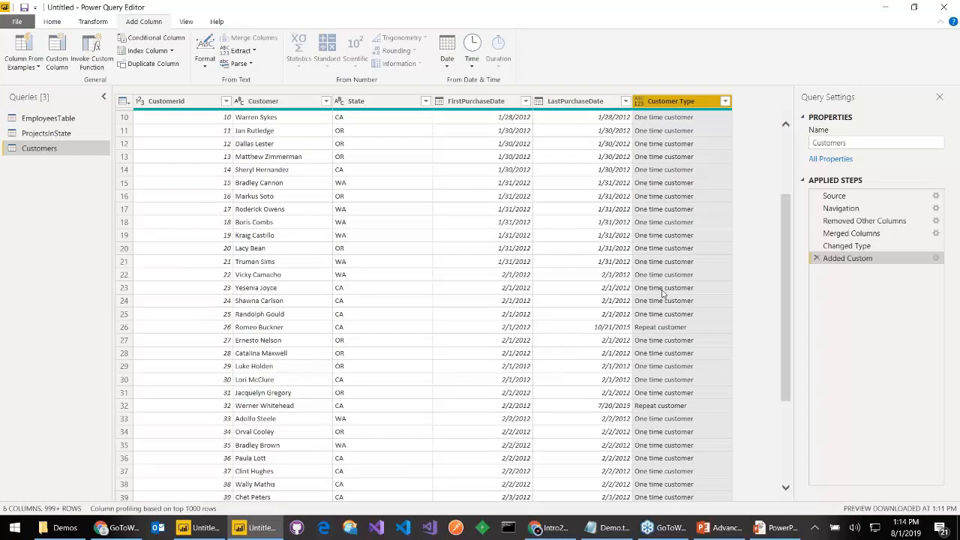
click(653, 330)
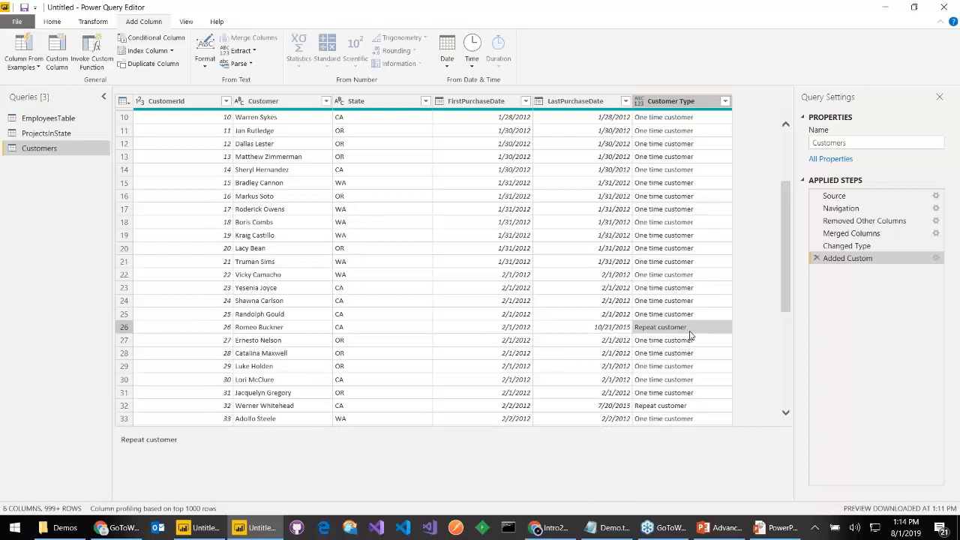
scroll(765, 255, up, 3)
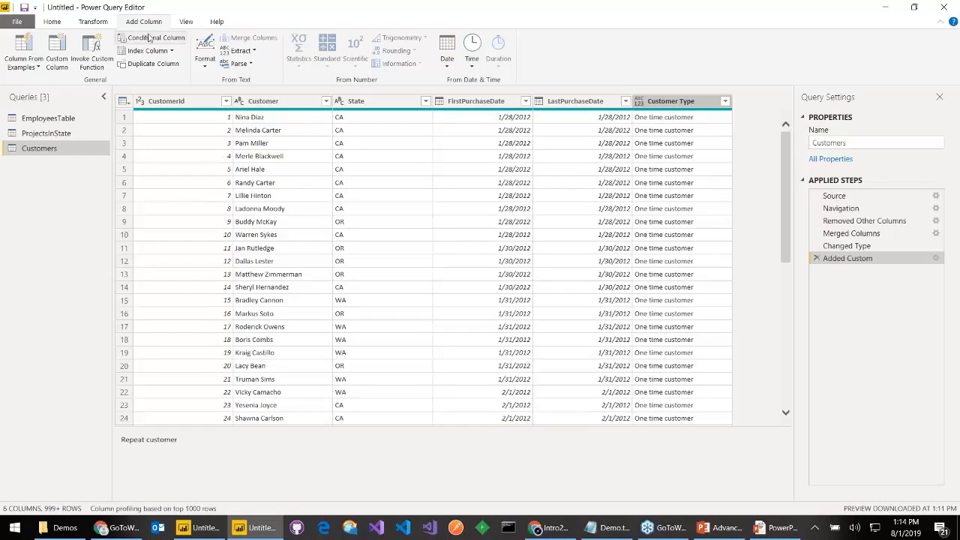
click(186, 23)
click(334, 53)
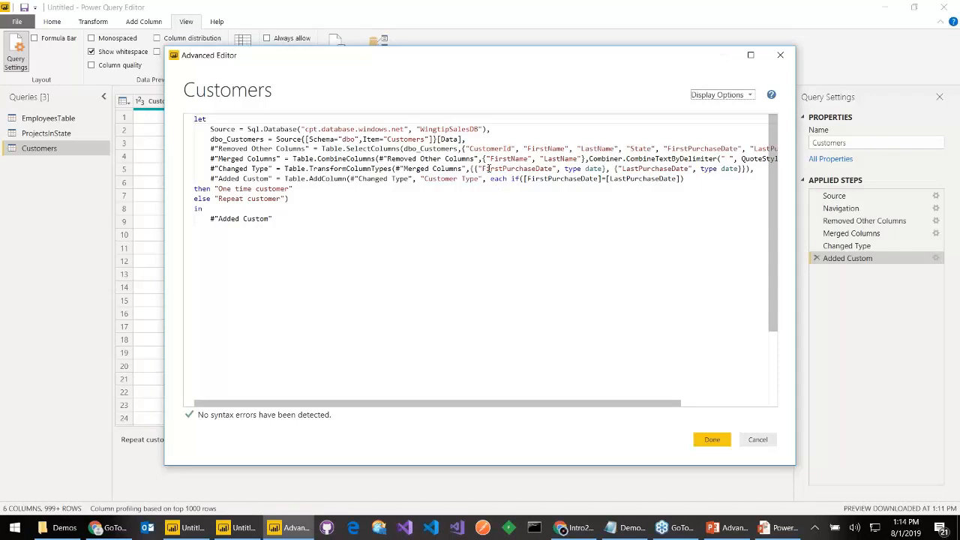
drag(489, 179, 508, 200)
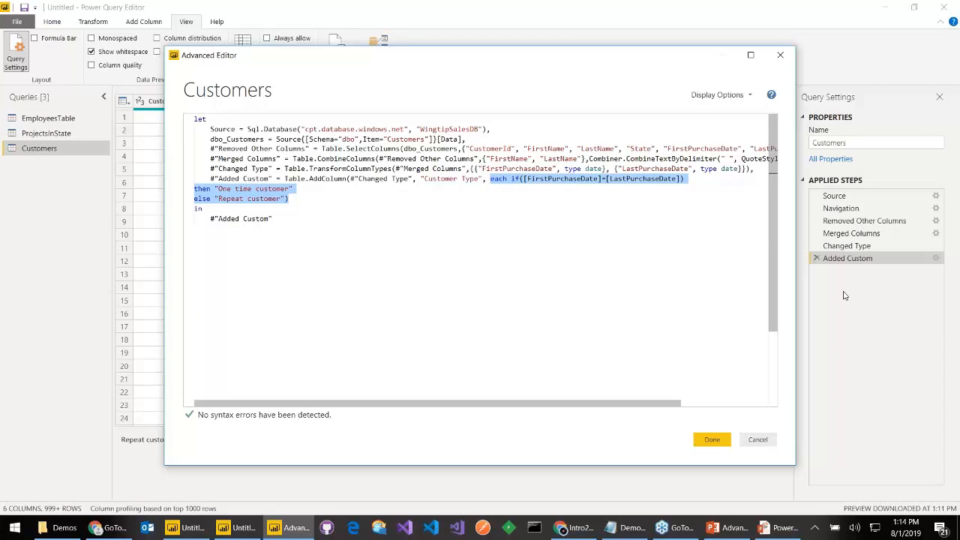
click(757, 441)
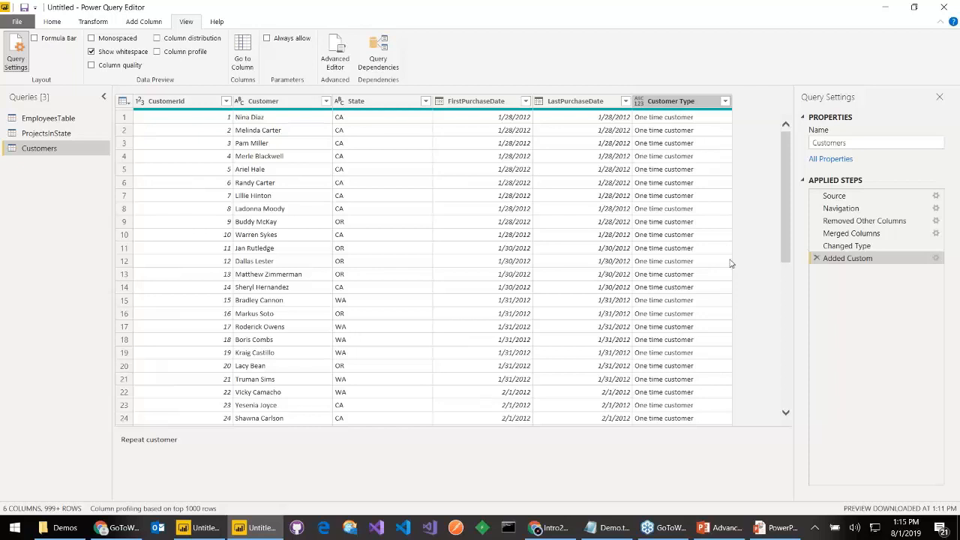
- Open the Customers query in the Advanced Editor, and switch to the PowerPoint slide show, advancing to the Power Query dataflows slide
click(335, 60)
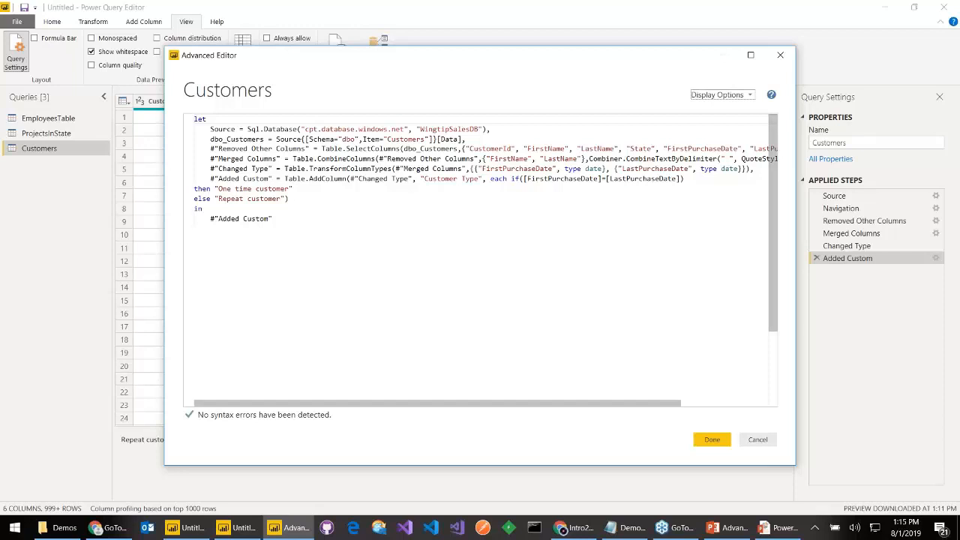
key(alt+Tab)
key(alt+Tab)
key(alt+Tab)
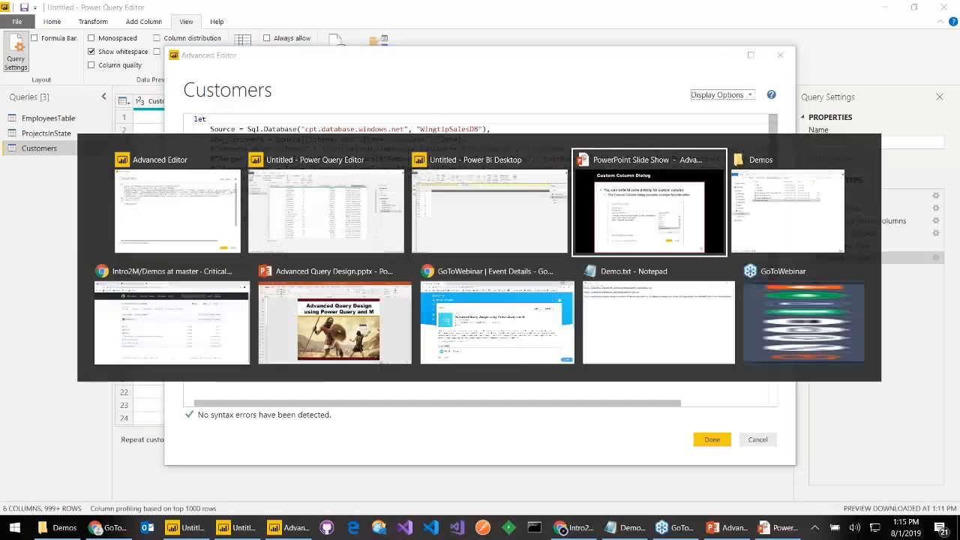
key(Right)
key(Right)
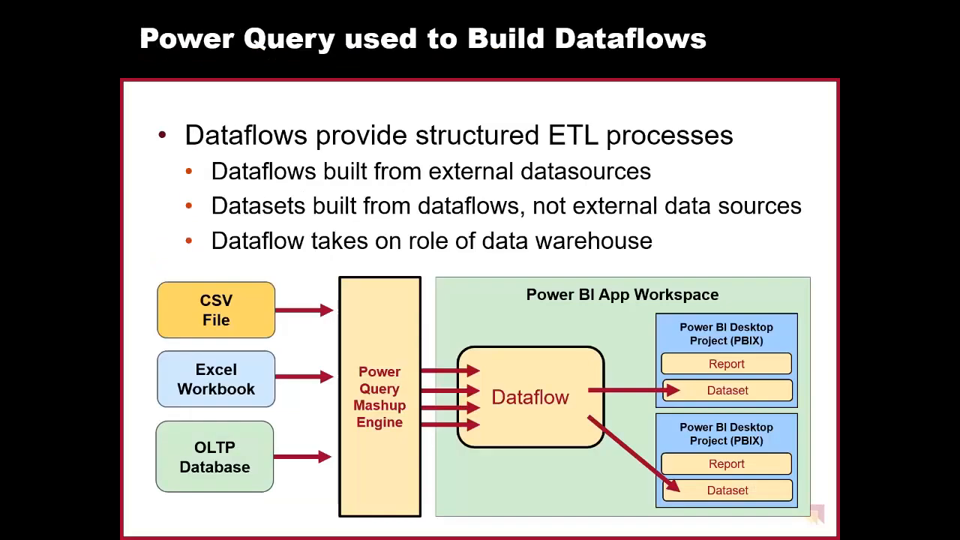
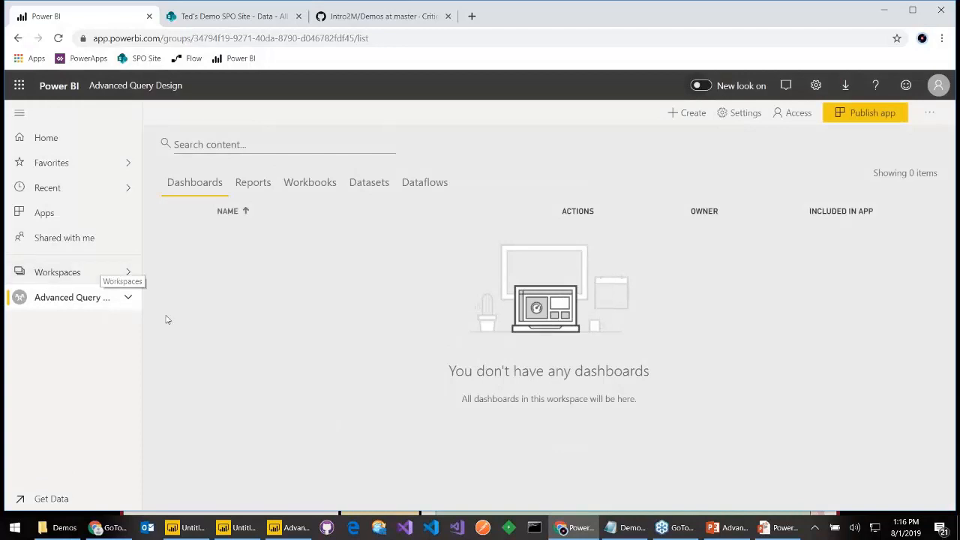
- Create a new dataflow in the Advanced Query Design workspace and define a new entity from a blank query
click(425, 183)
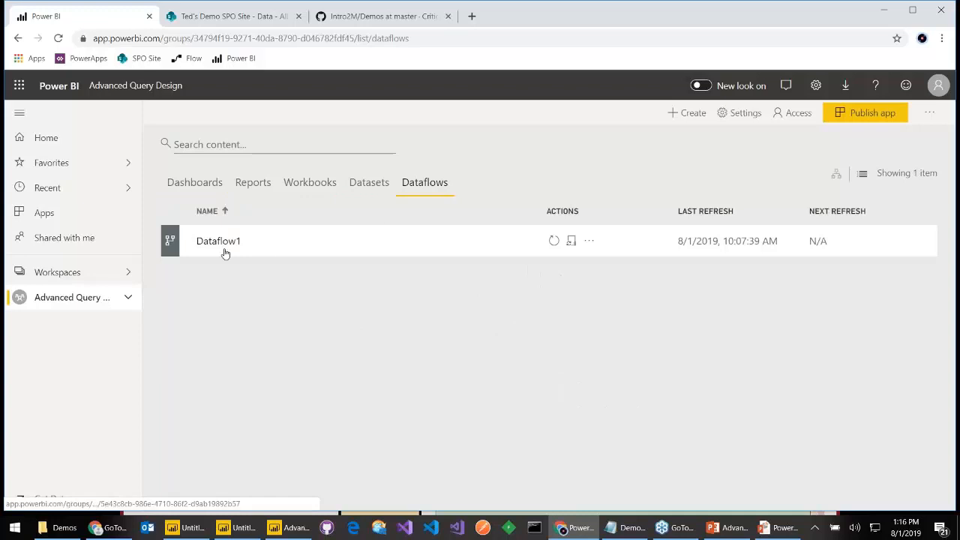
click(682, 113)
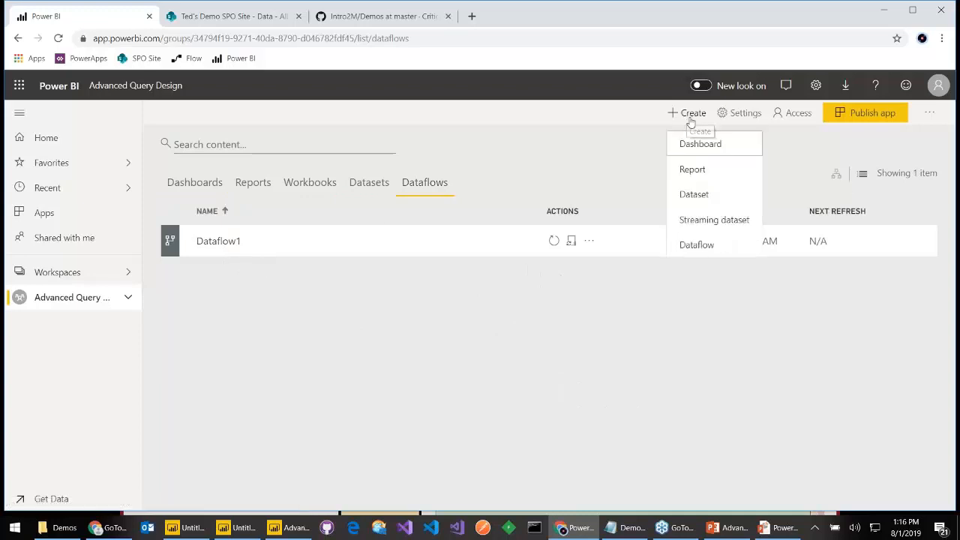
click(698, 245)
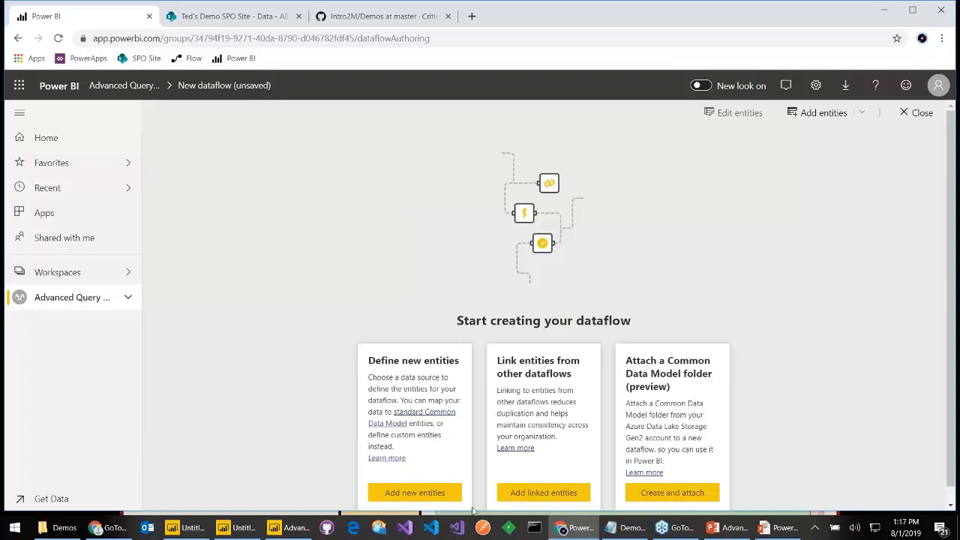
click(412, 494)
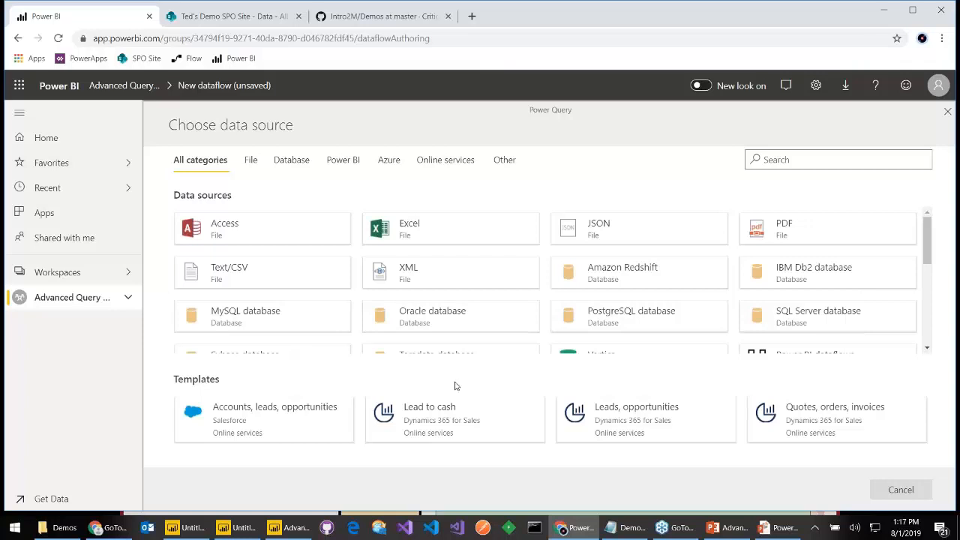
scroll(480, 293, down, 5)
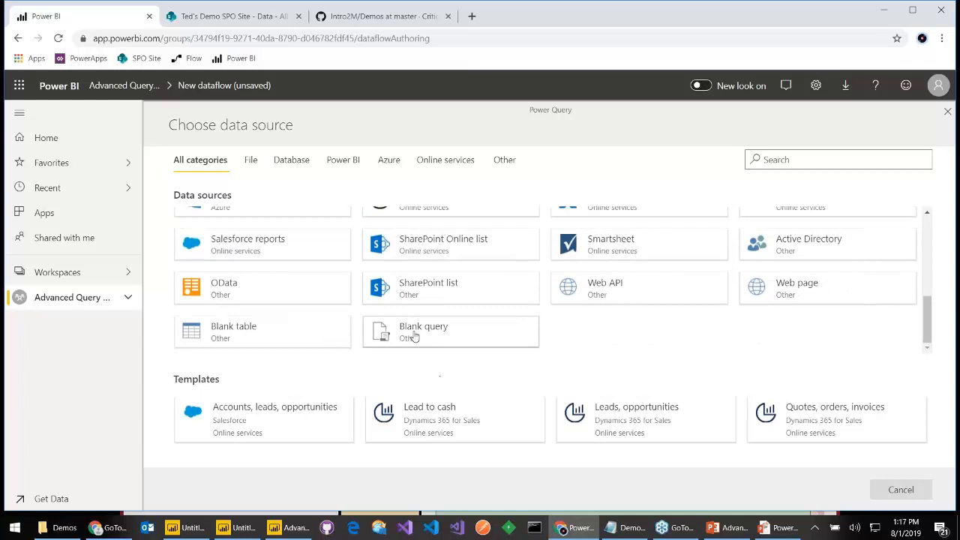
click(474, 334)
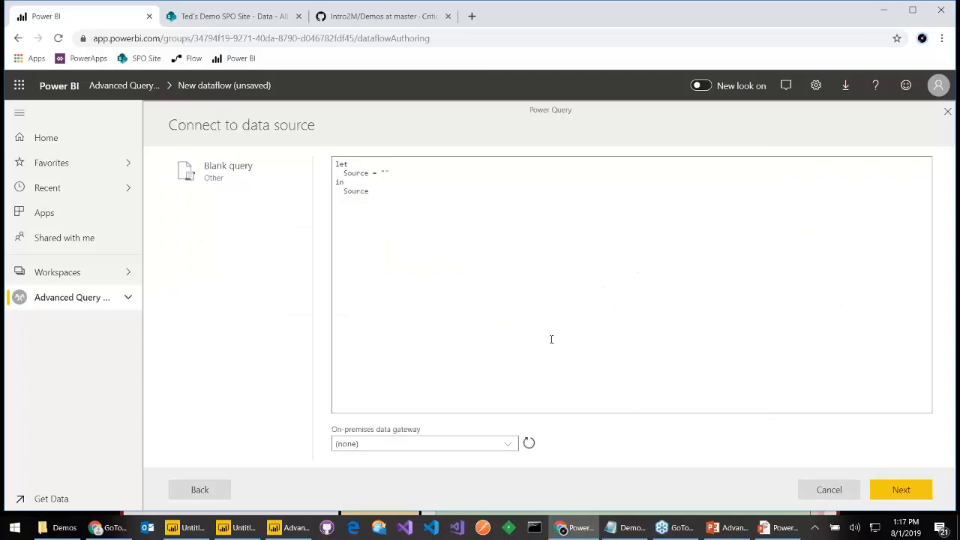
- Switch to the Advanced Editor in Power BI Desktop and copy the entire Customers query code
key(alt+Tab)
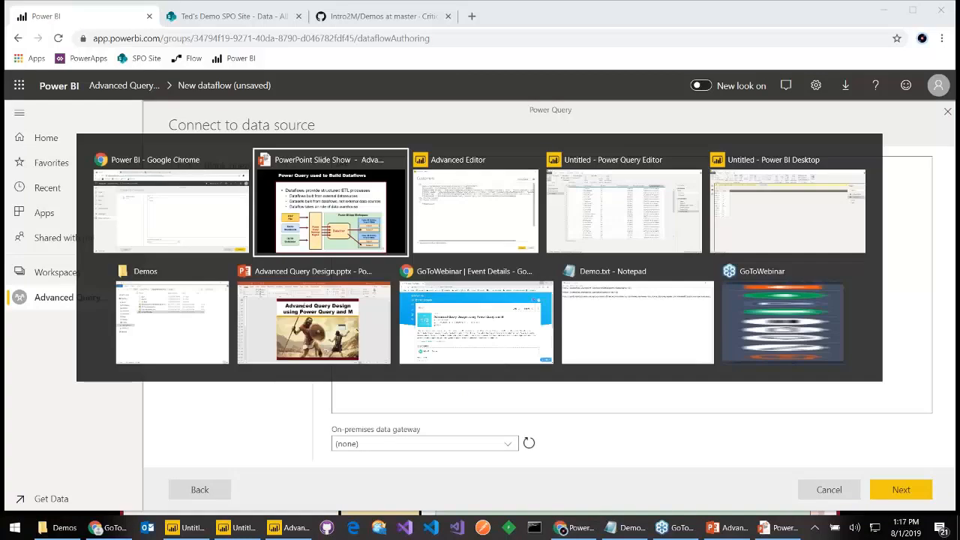
key(alt+Tab)
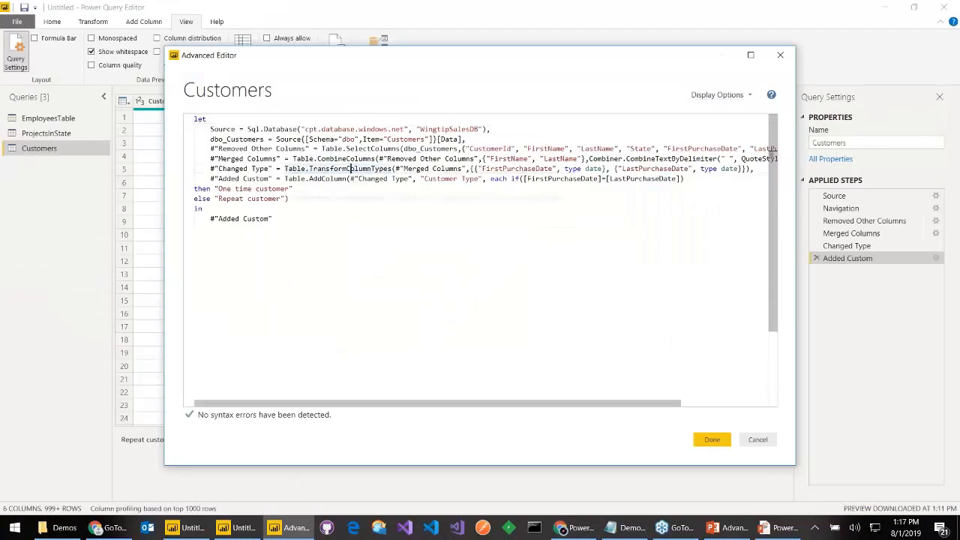
key(ctrl+a)
key(ctrl+c)
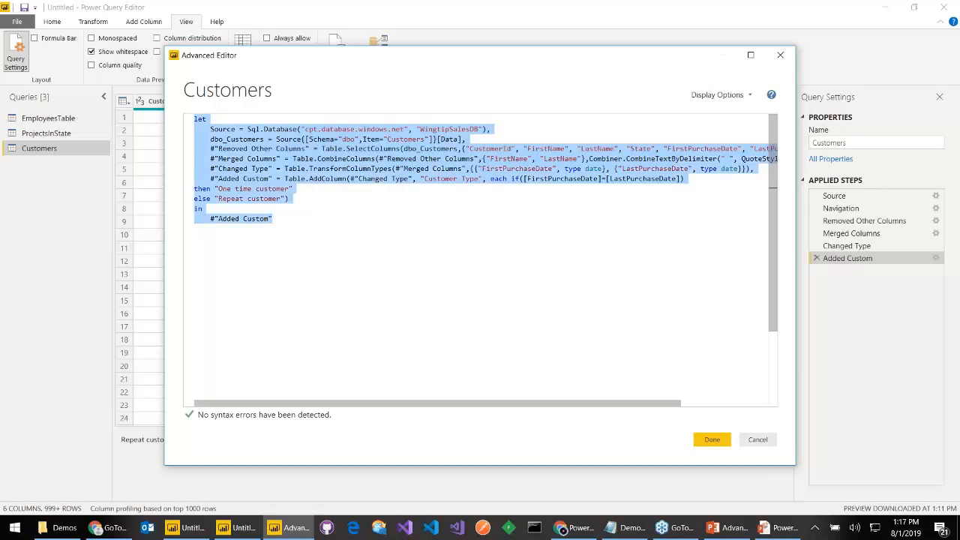
- Switch to the Power BI service in the browser, replace the blank query's code with the copied Customers query, and proceed to editing
key(alt+Tab)
key(alt+Tab)
key(ctrl+a)
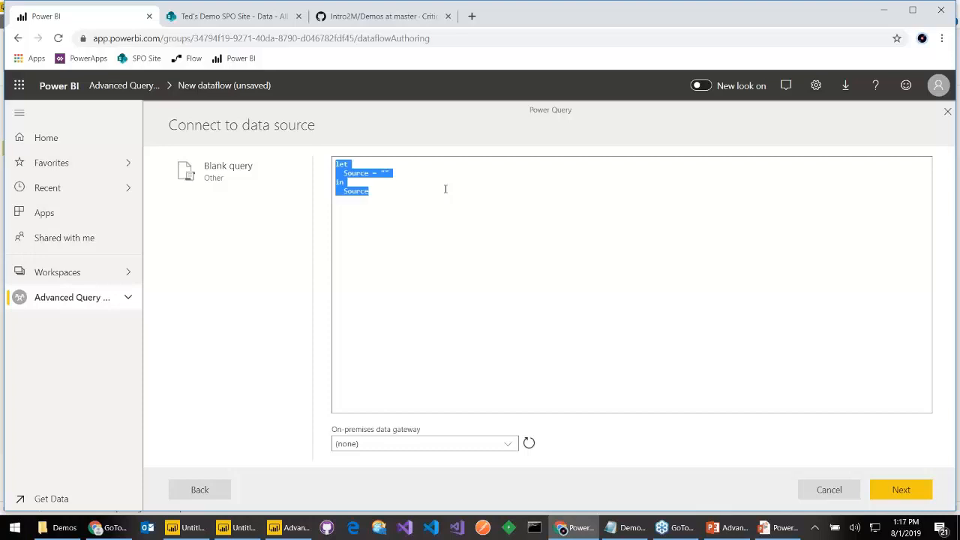
key(ctrl+v)
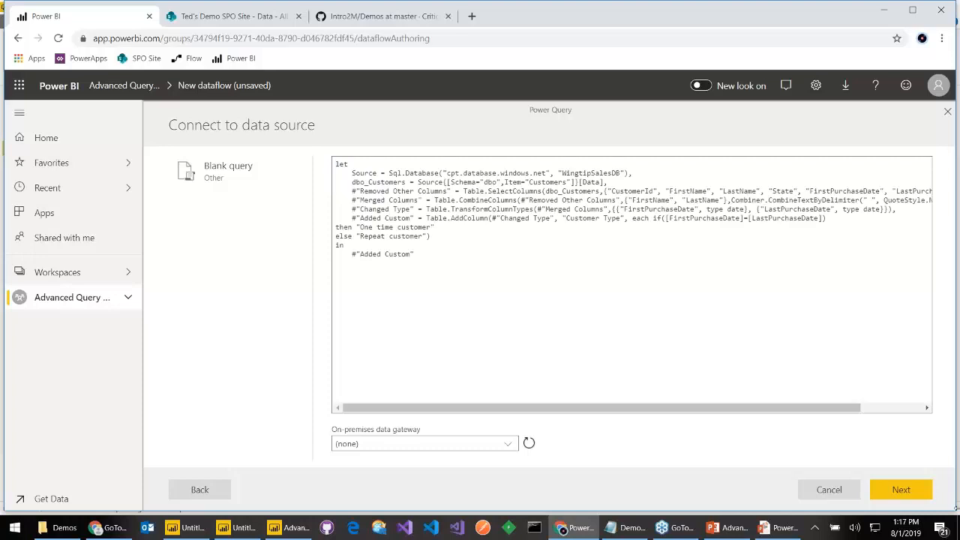
click(901, 490)
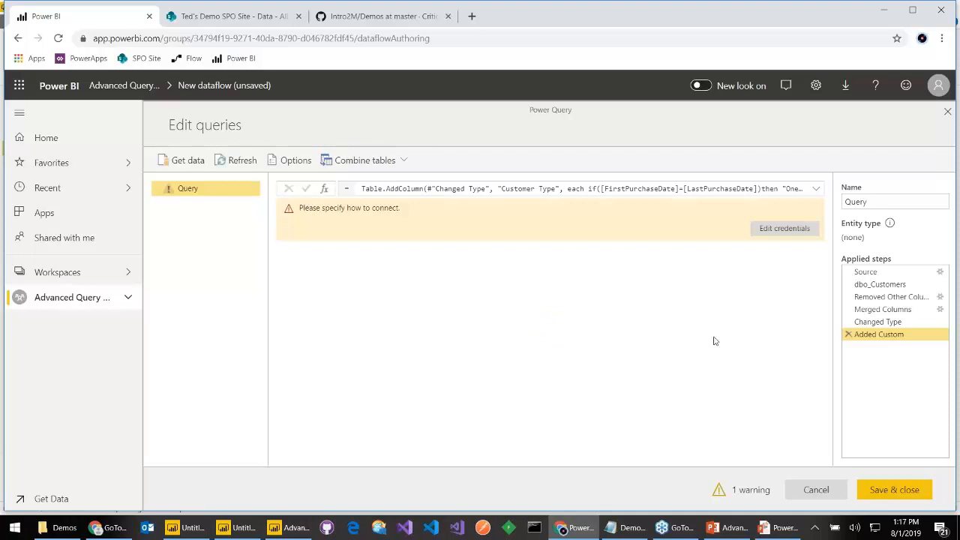
- Connect to the WingtipSalesDB database with Basic authentication, entering the username and account password, and save the credentials in the browser
click(792, 232)
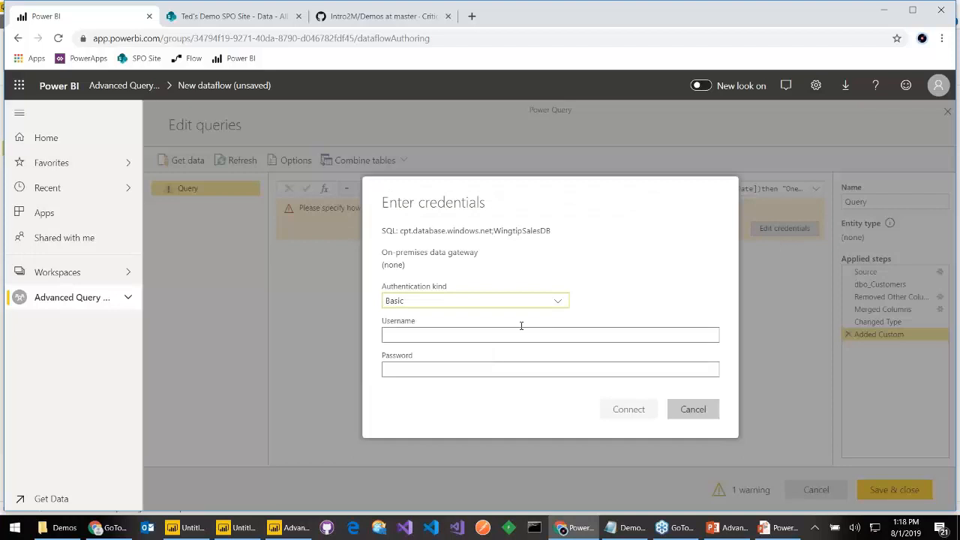
click(558, 303)
click(558, 303)
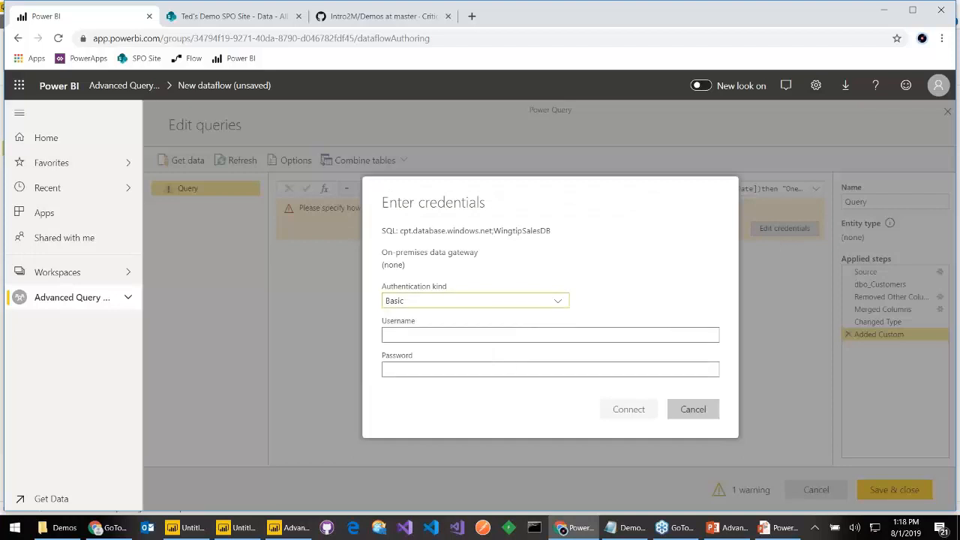
click(519, 335)
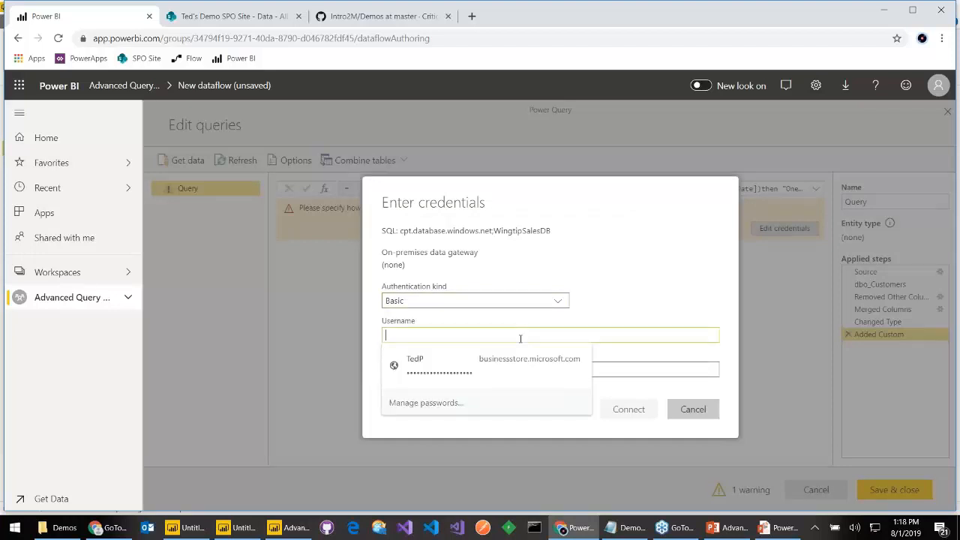
text(CptStudent)
key(Tab)
text(**********)
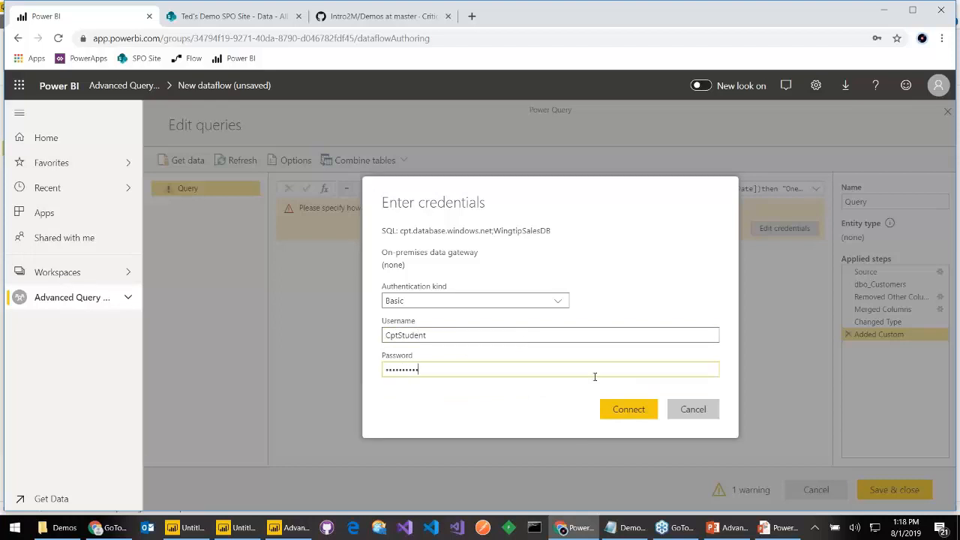
click(627, 408)
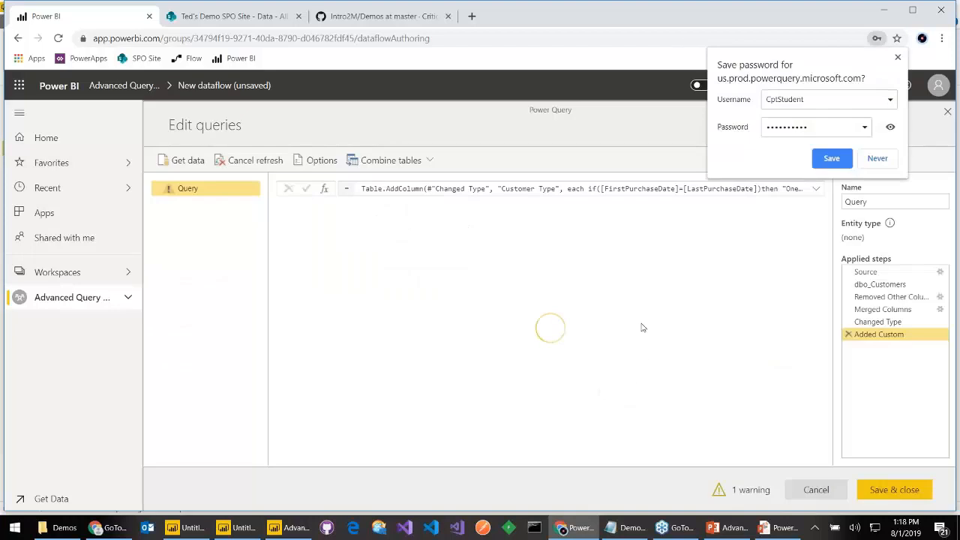
click(832, 161)
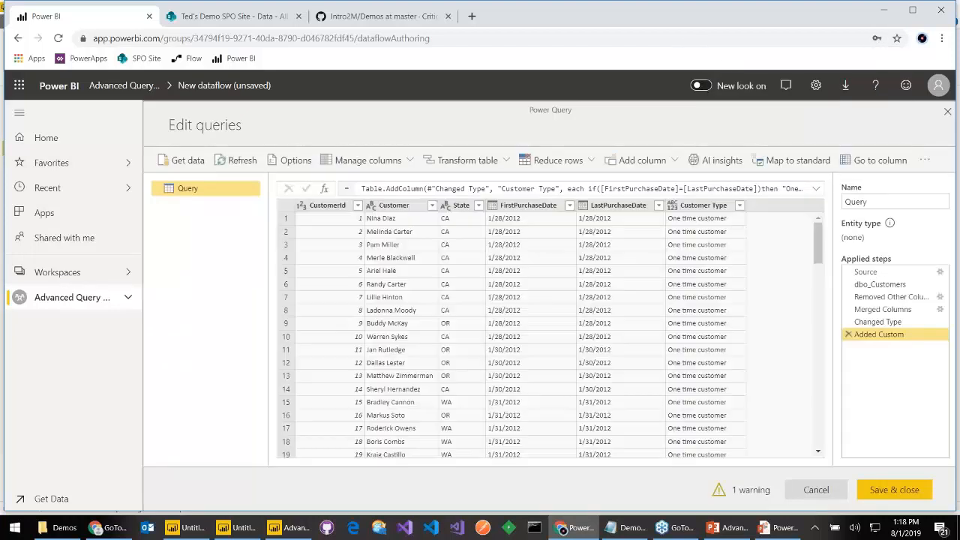
- Rename the query as Customers, then save and close the query editor
click(876, 203)
double_click(843, 197)
text(Customers)
click(894, 491)
click(892, 487)
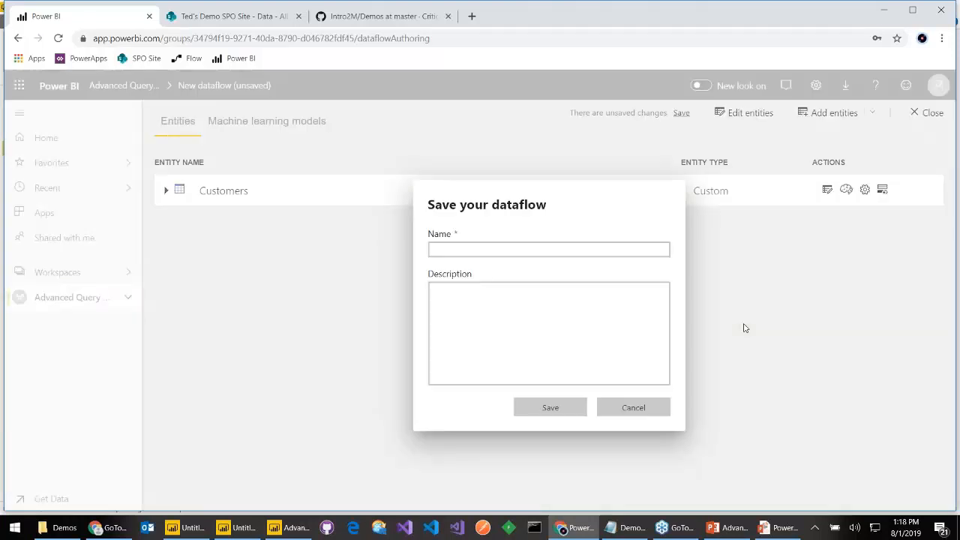
- Save the dataflow under the name SalesDataflow and start refreshing it
click(527, 252)
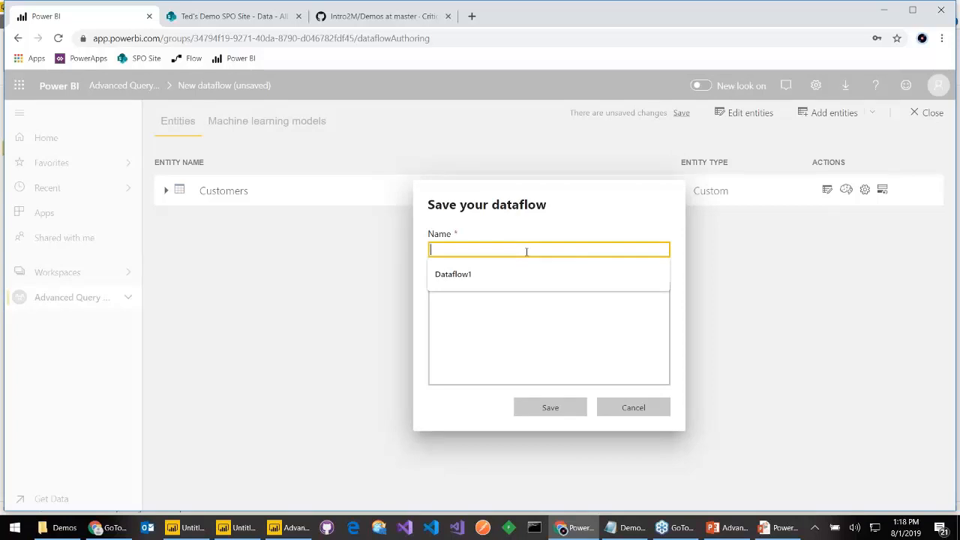
text(Slae)
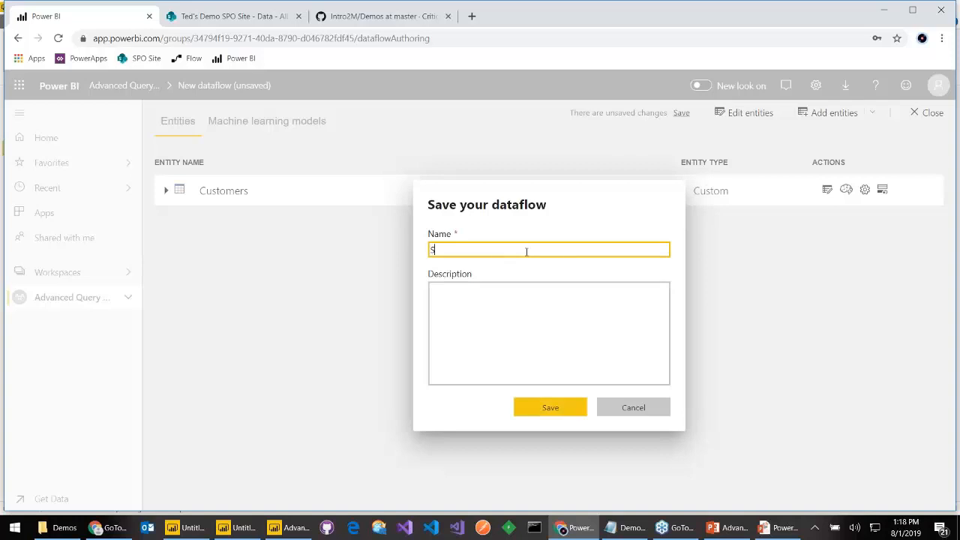
key(BackSpace)
key(BackSpace)
text(alesDataflow)
key(Left)
key(Left)
key(Left)
key(Left)
key(Left)
click(553, 407)
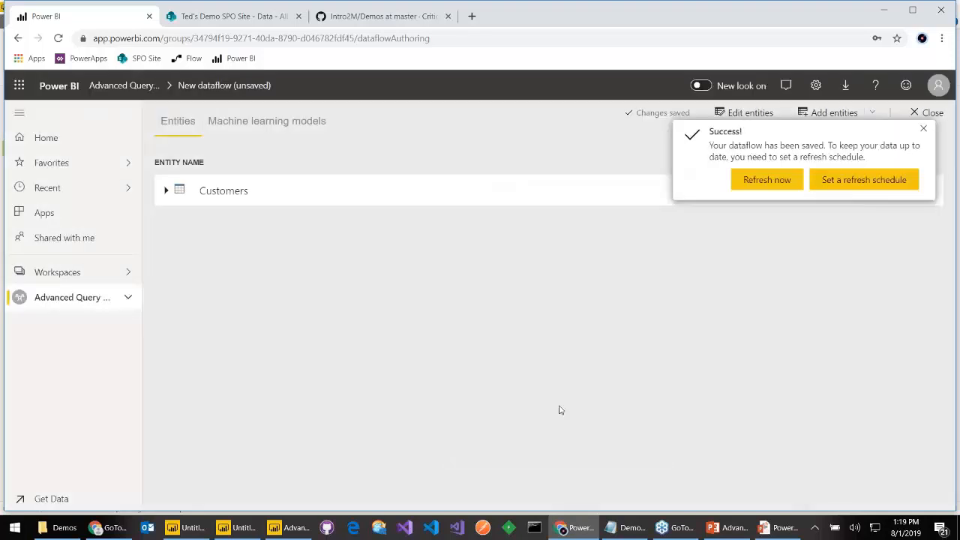
click(766, 180)
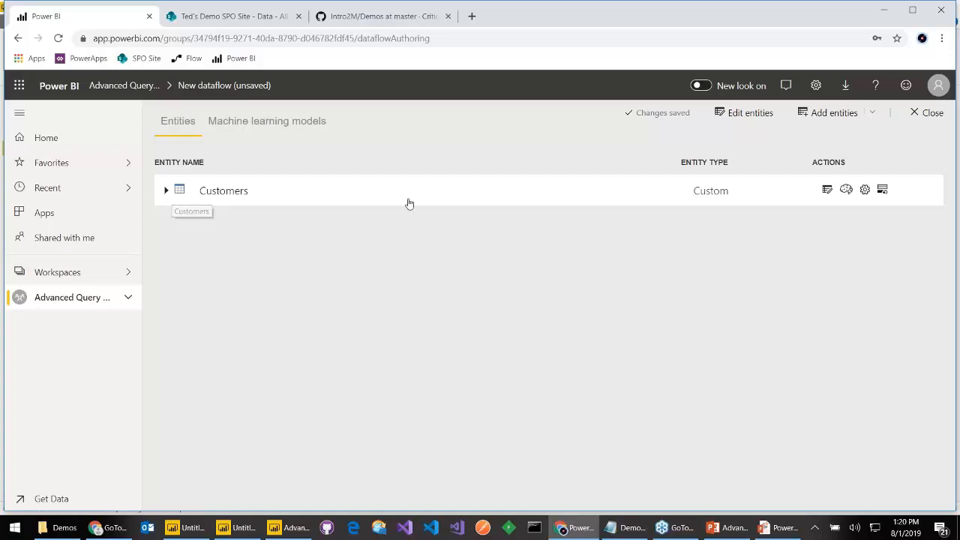
- Open the Advanced Query Design workspace's dataflows list and refresh Dataflow1
click(223, 200)
click(227, 201)
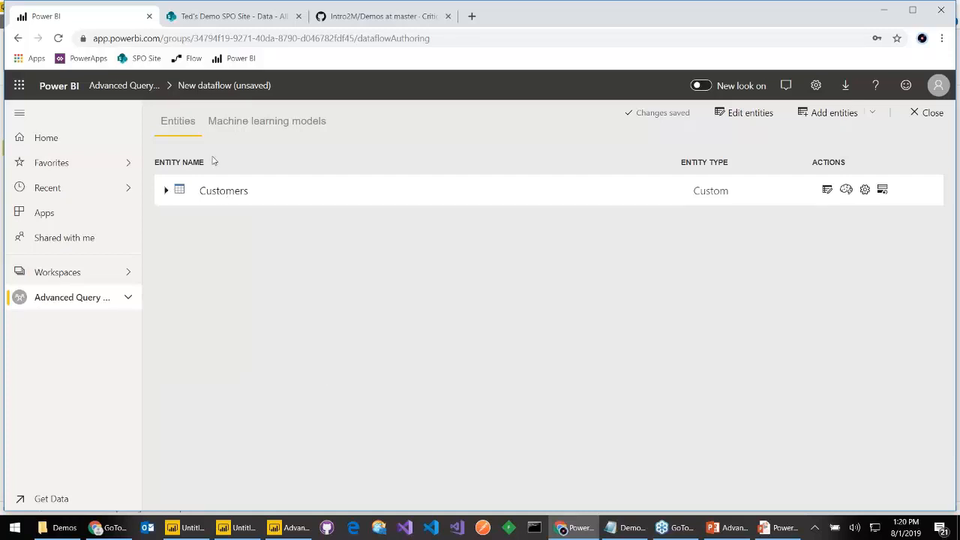
click(99, 300)
click(419, 189)
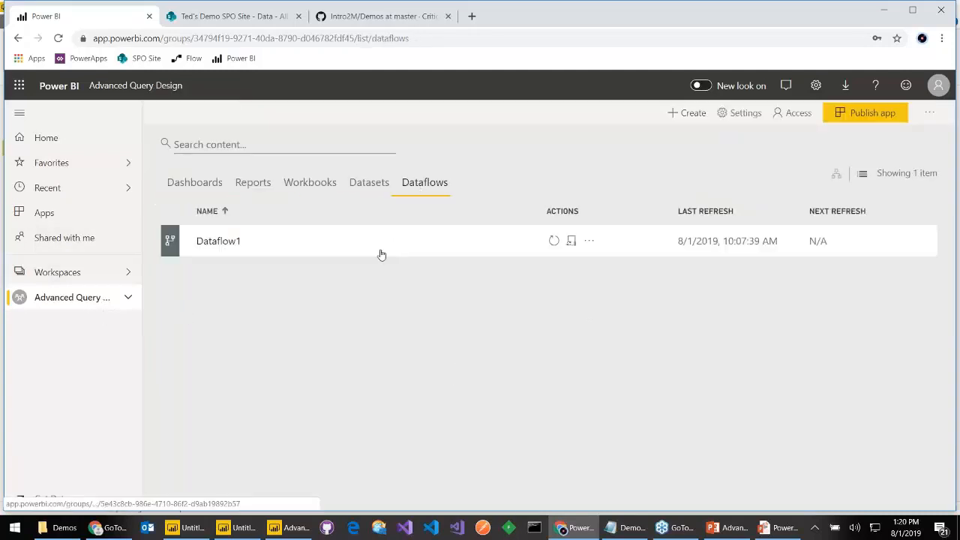
click(589, 242)
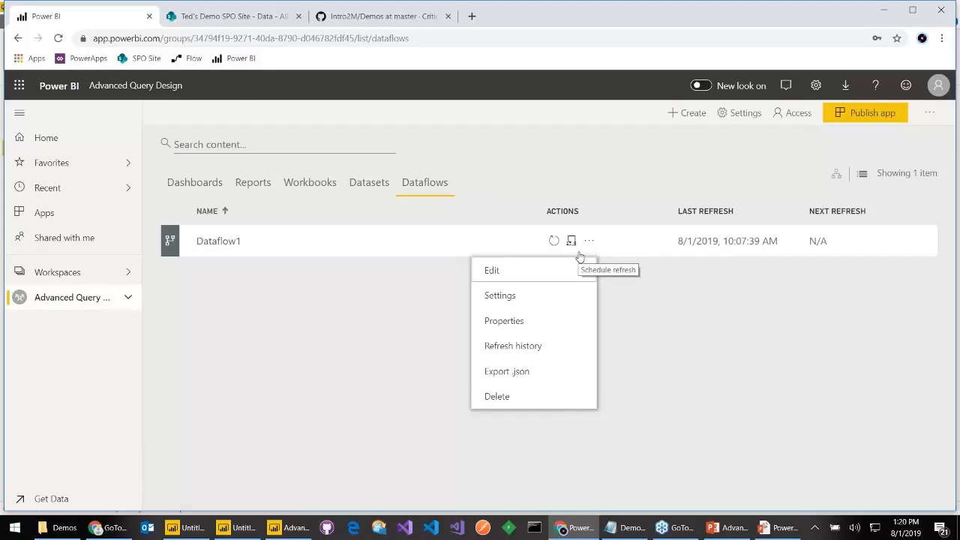
click(554, 241)
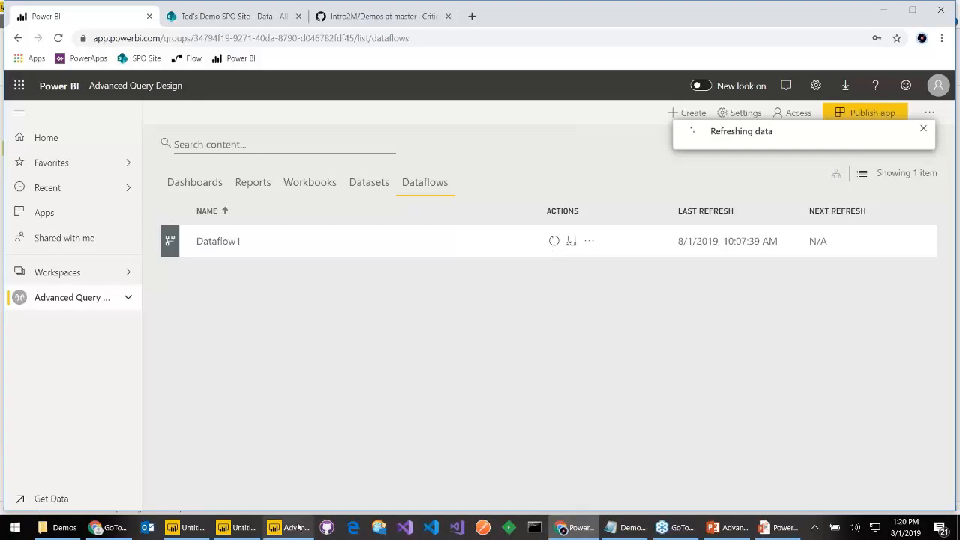
- Return to the Customers query in Power BI Desktop and close its Advanced Editor without changes
mouse_move(294, 530)
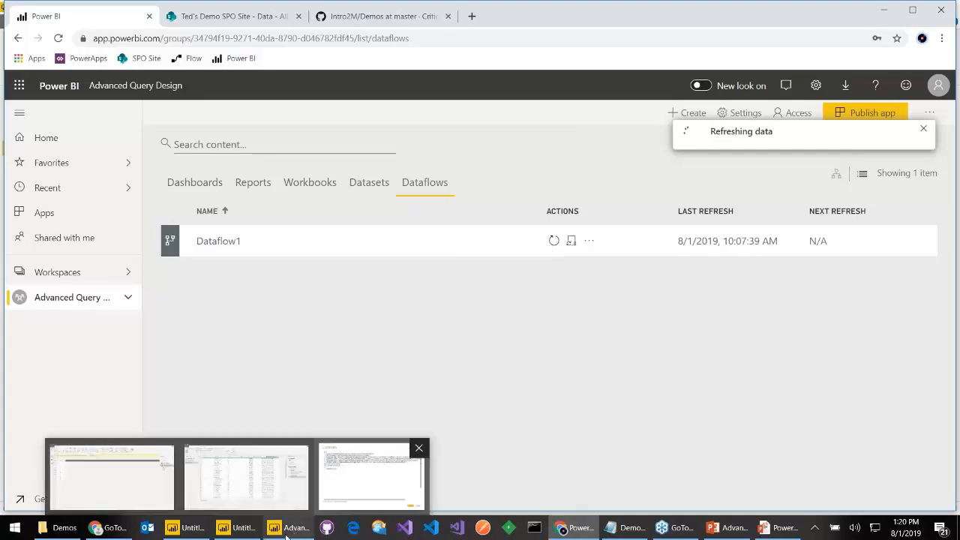
click(188, 528)
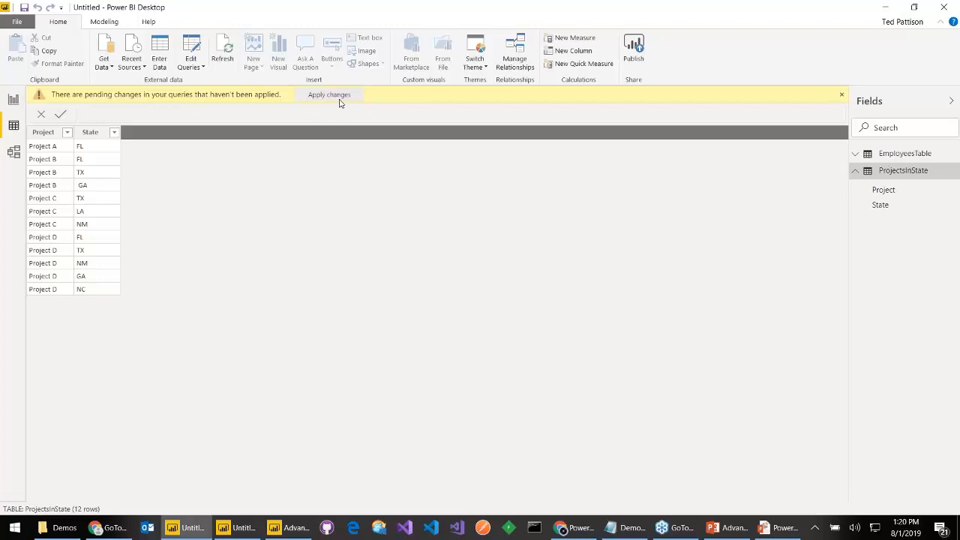
key(alt+Tab)
key(alt+Tab)
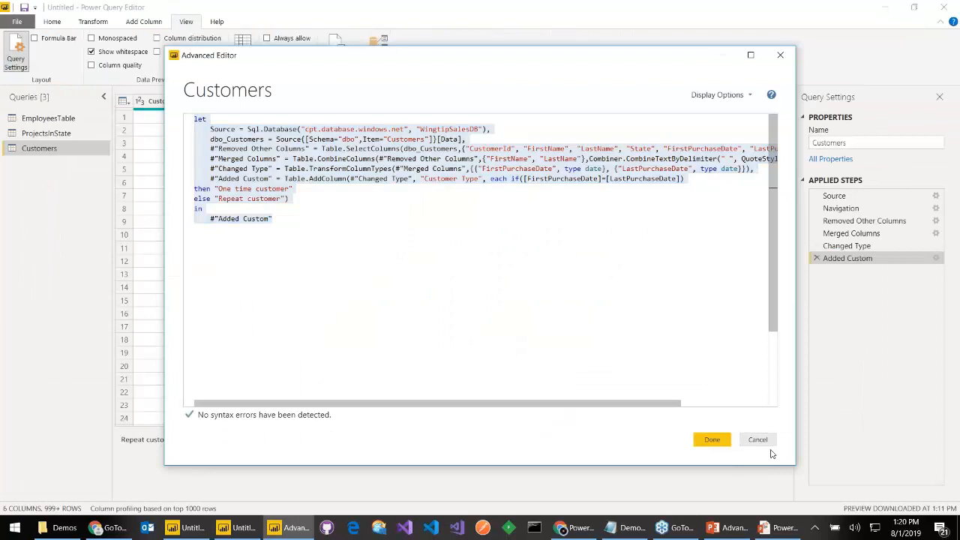
click(755, 439)
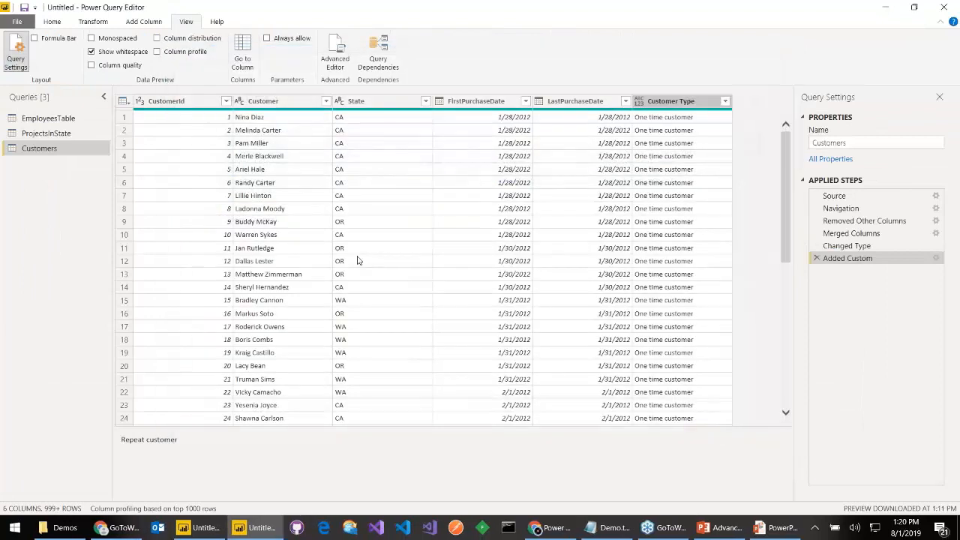
- Delete the Customers query from the Power Query Editor
right_click(37, 154)
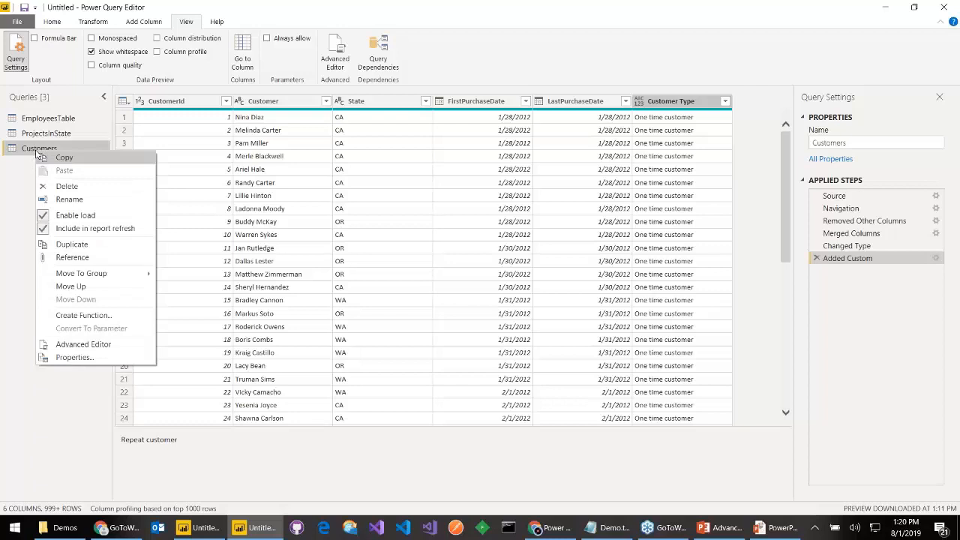
click(101, 191)
click(544, 285)
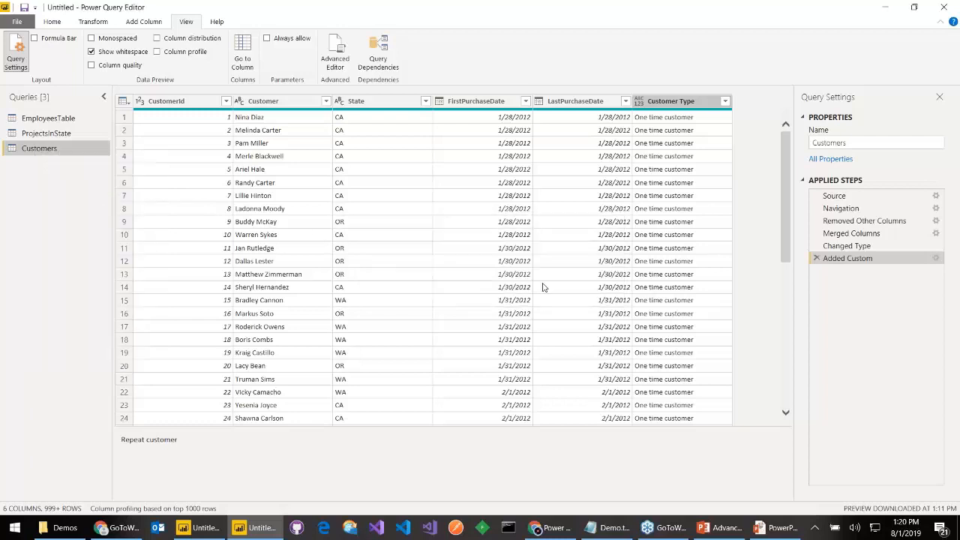
click(52, 25)
click(48, 58)
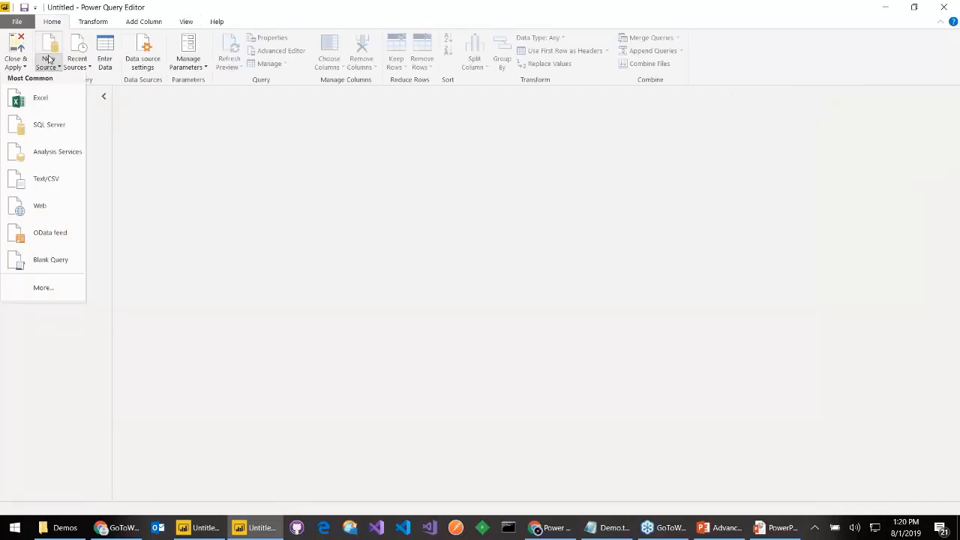
click(208, 220)
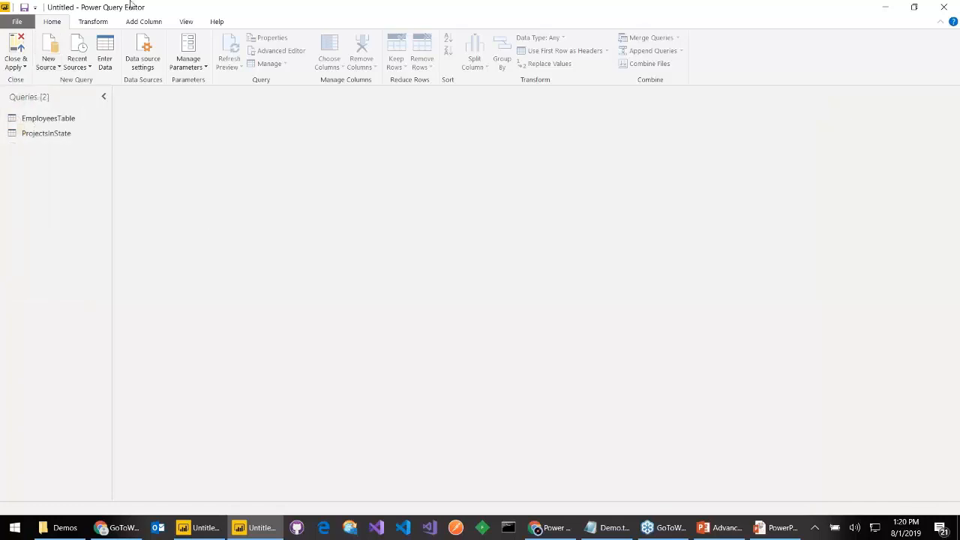
- Try to connect to Power BI dataflows from the main report window and browse the dataflows folder
drag(143, 12, 349, 143)
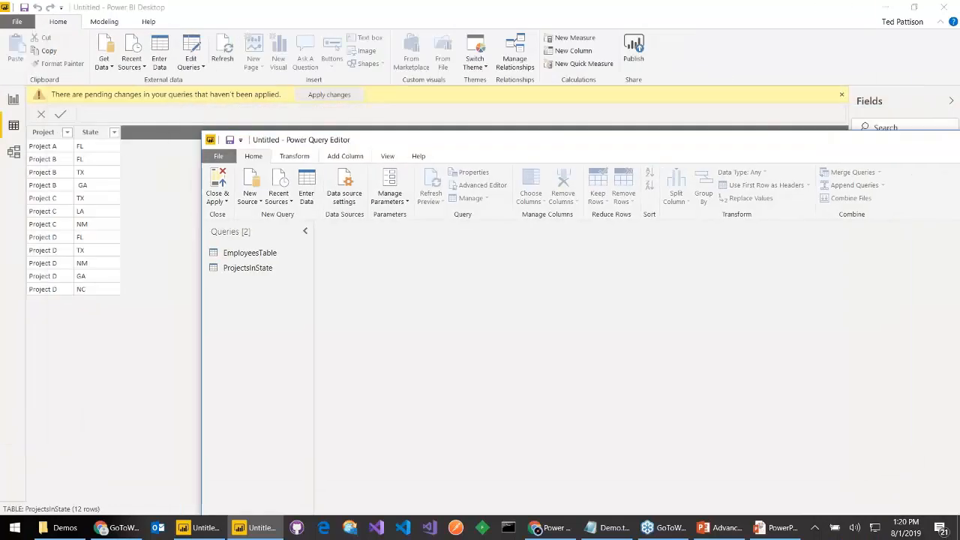
click(180, 222)
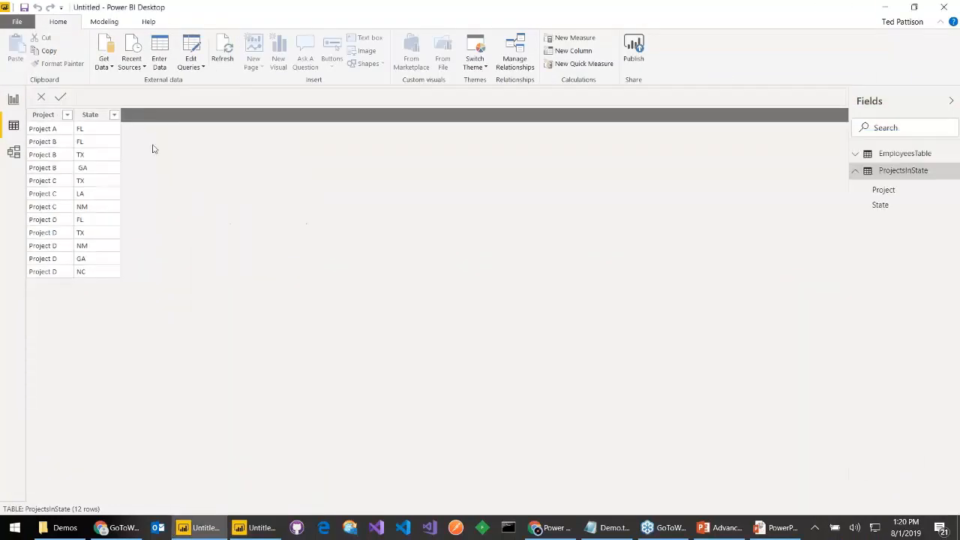
click(103, 62)
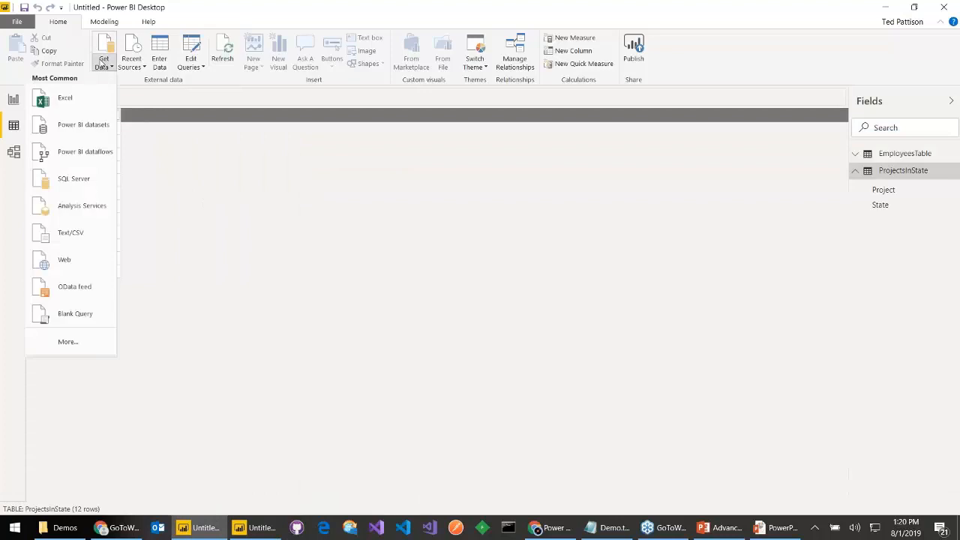
click(83, 160)
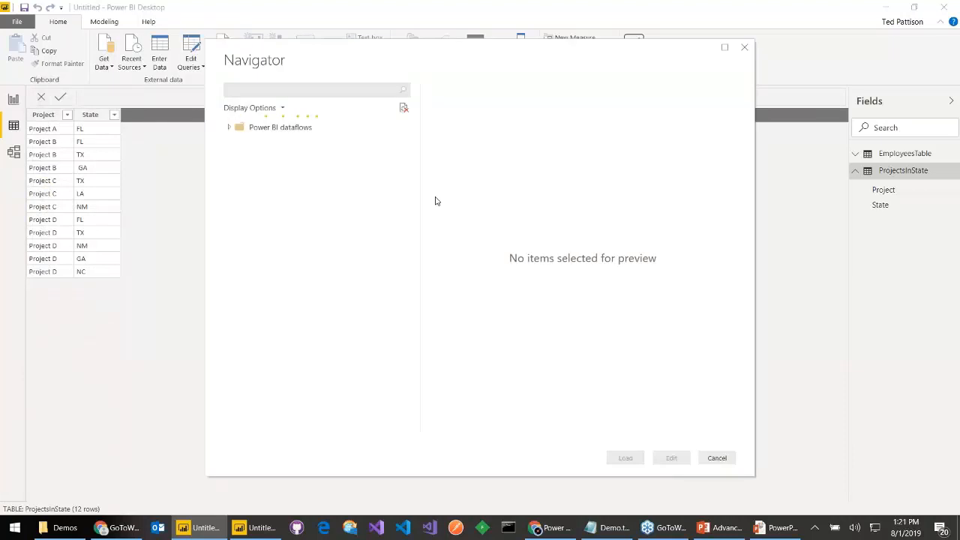
click(230, 128)
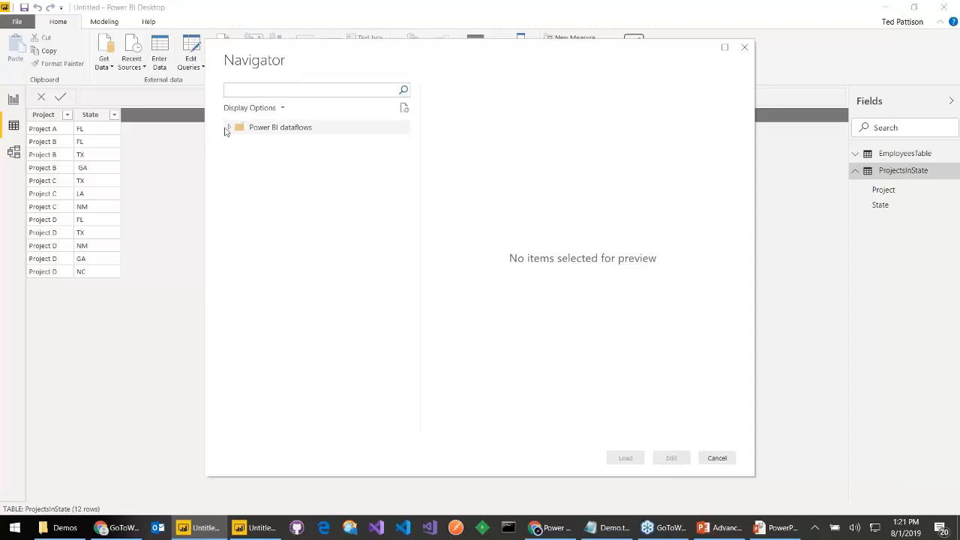
click(230, 128)
click(719, 457)
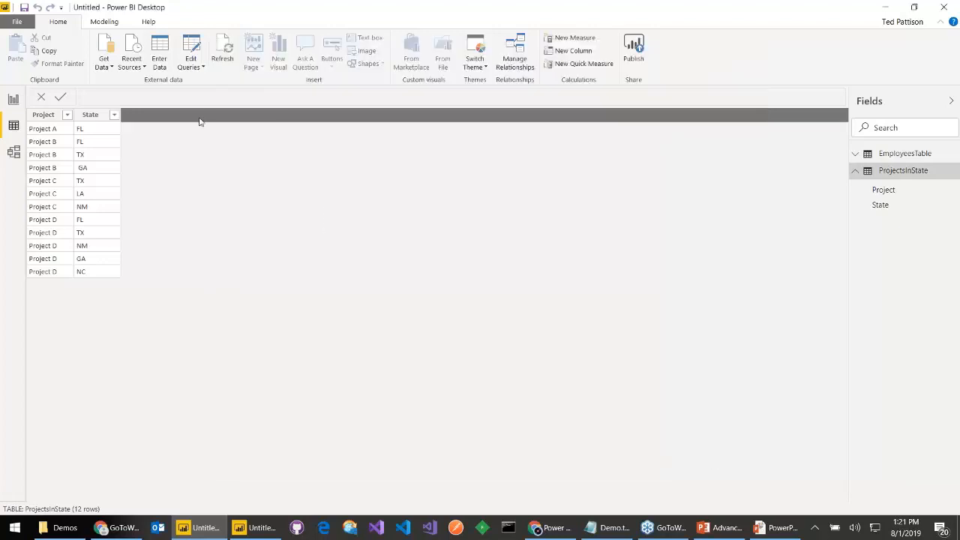
- Review the global permissions list in the data source settings and close the settings without changes
click(190, 59)
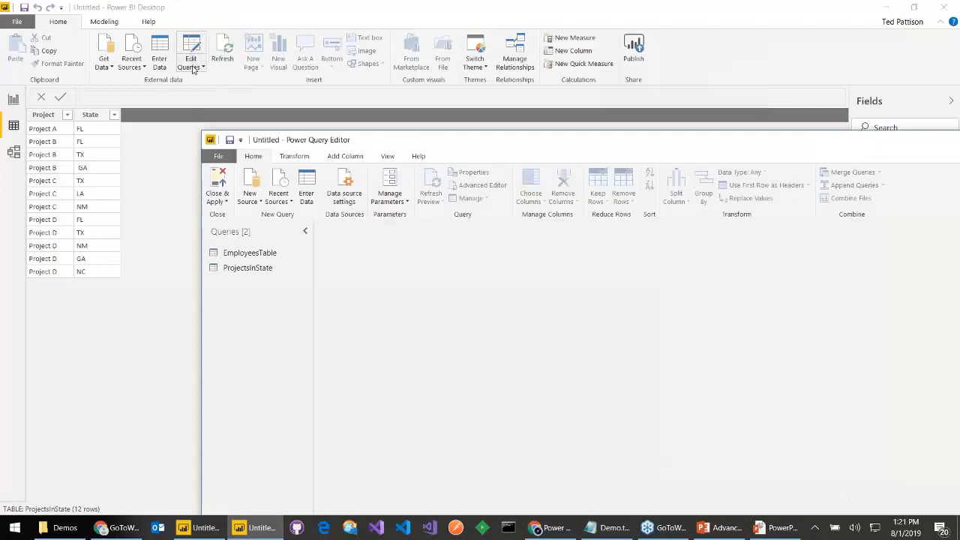
click(202, 68)
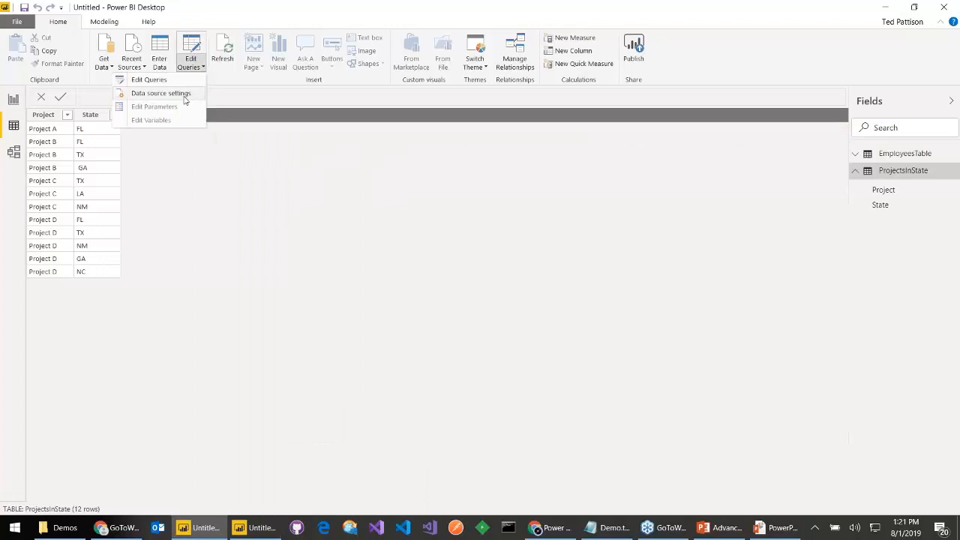
click(185, 95)
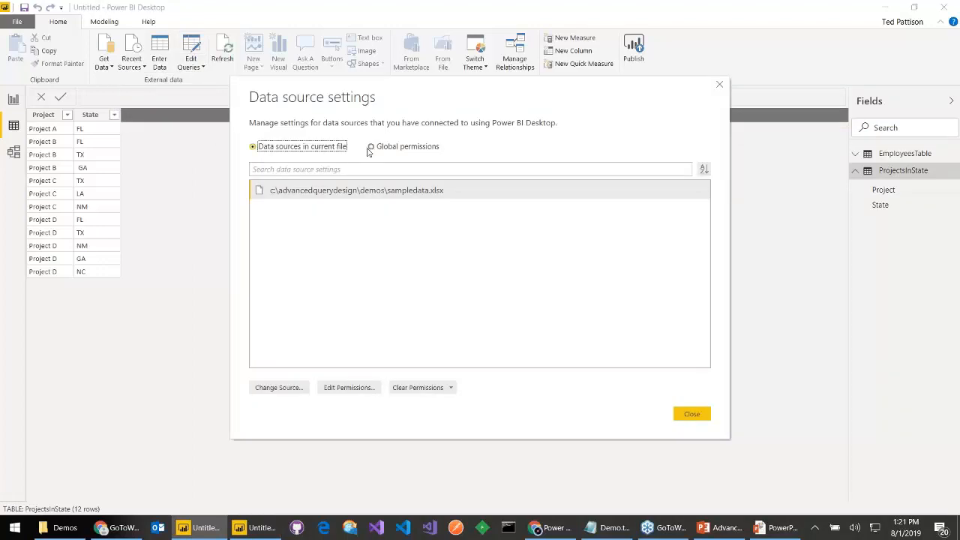
click(369, 147)
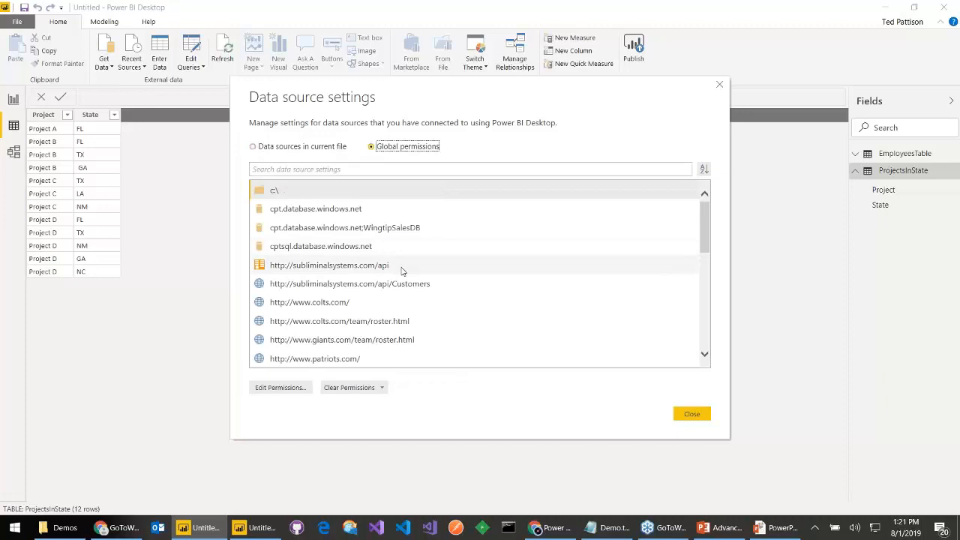
scroll(401, 272, down, 7)
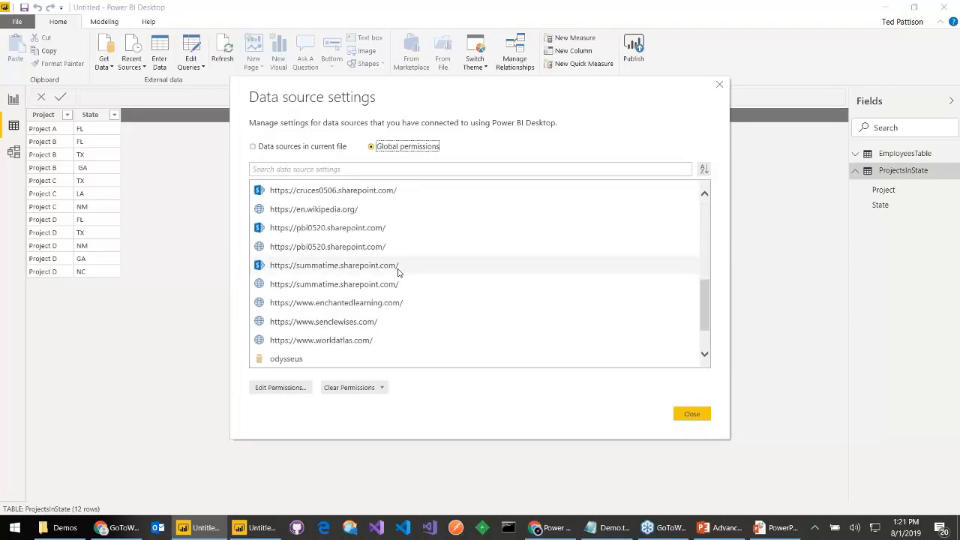
scroll(398, 273, down, 3)
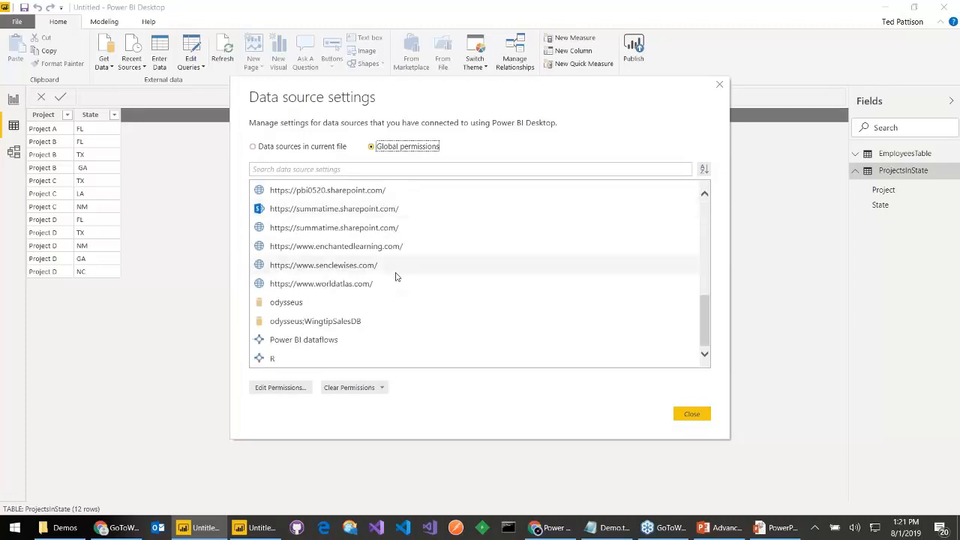
scroll(395, 277, up, 4)
scroll(395, 278, up, 2)
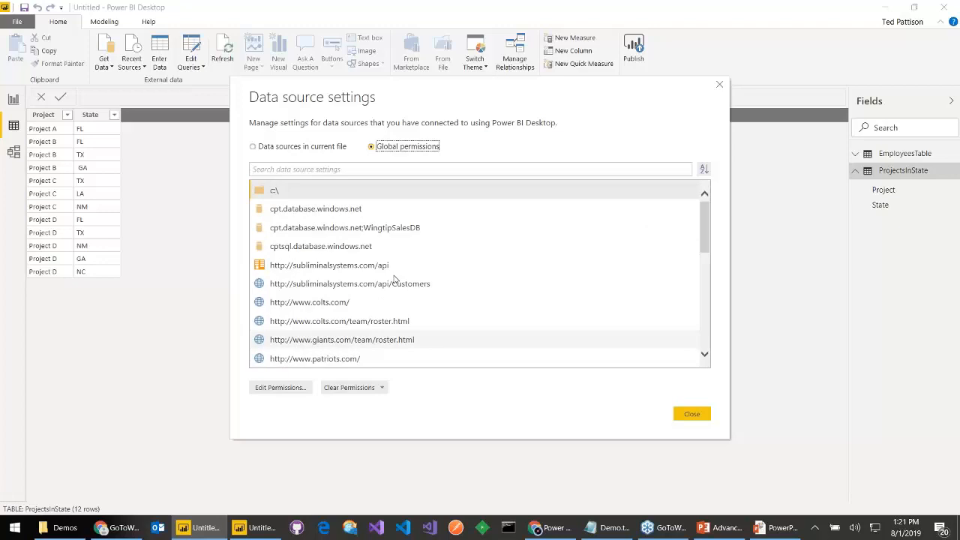
scroll(394, 280, down, 6)
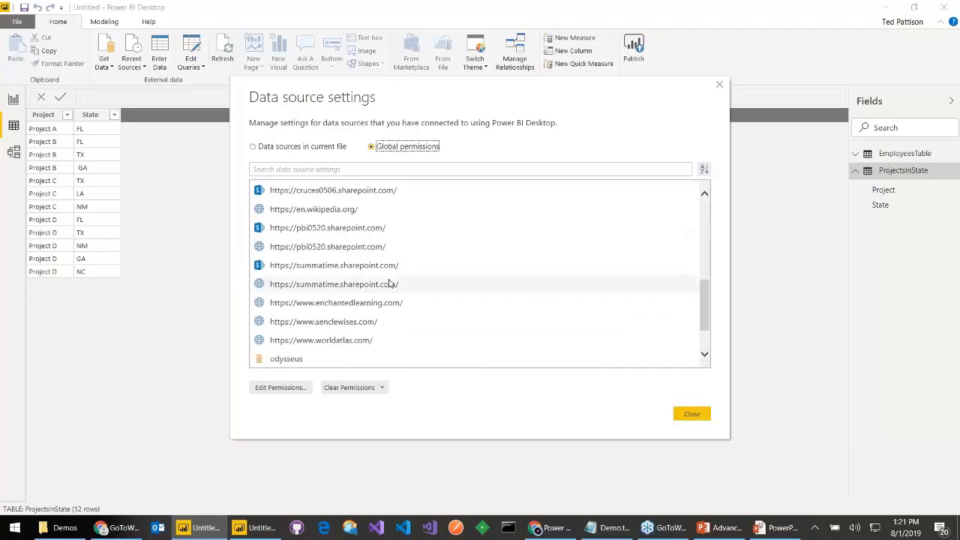
click(699, 418)
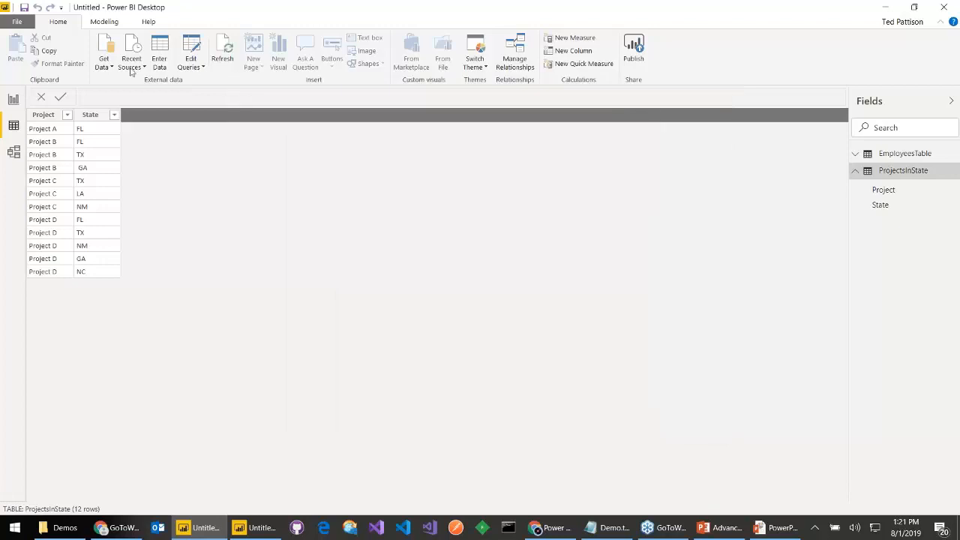
click(109, 64)
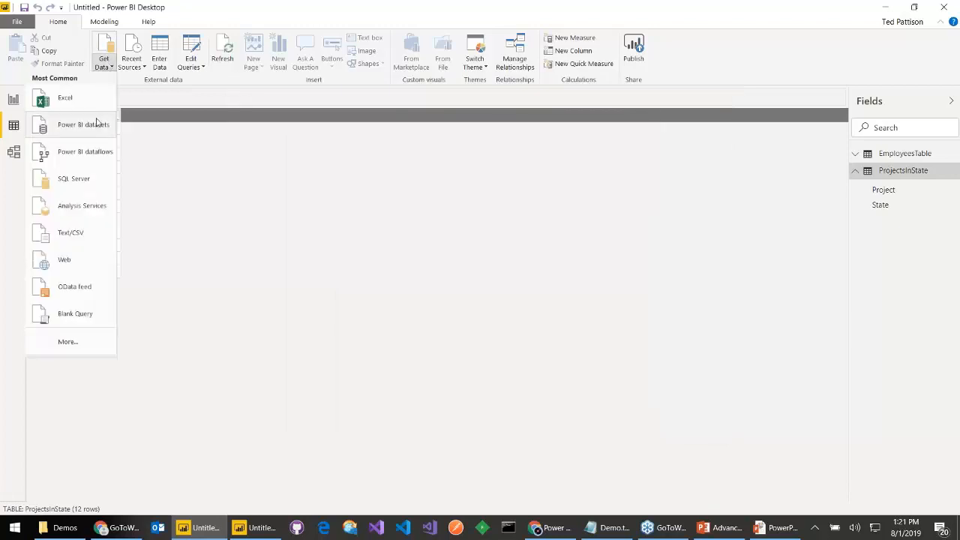
click(43, 262)
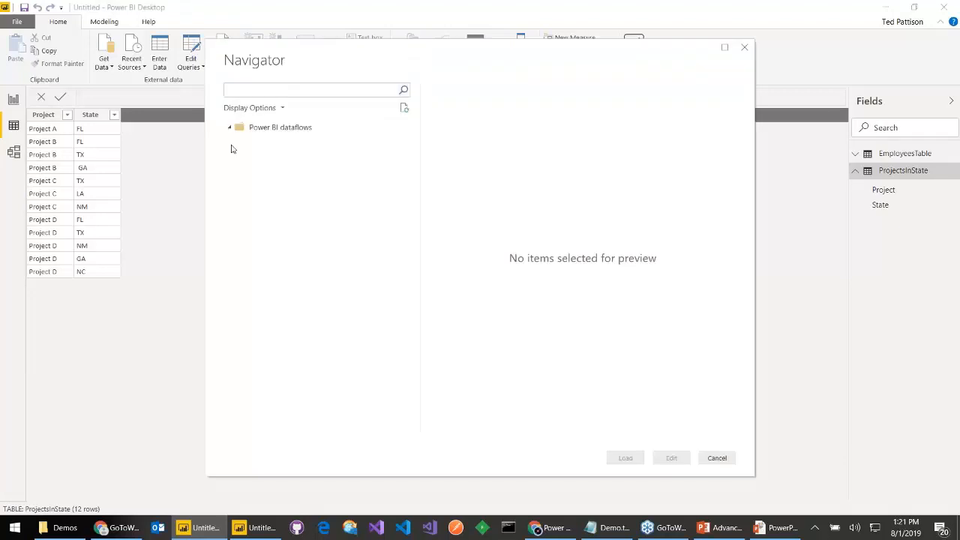
click(227, 127)
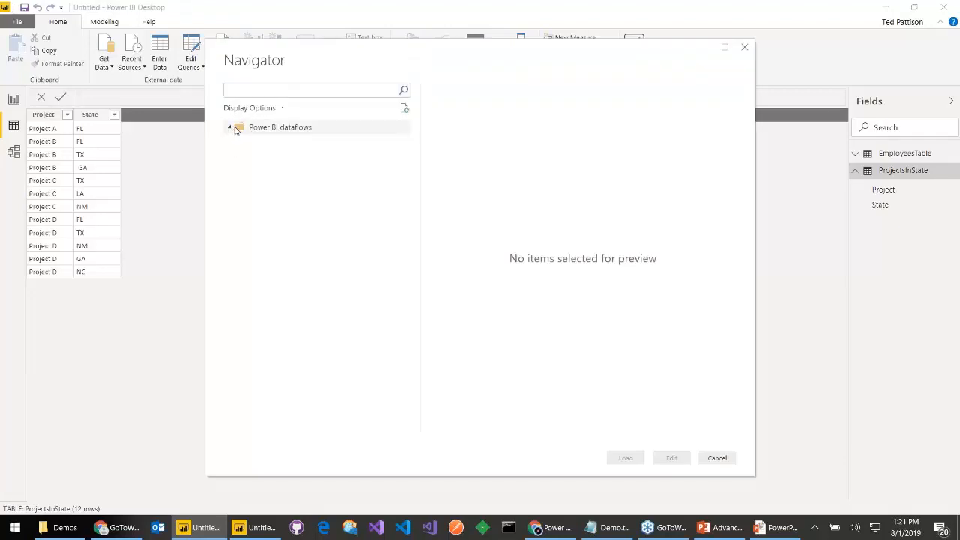
click(726, 458)
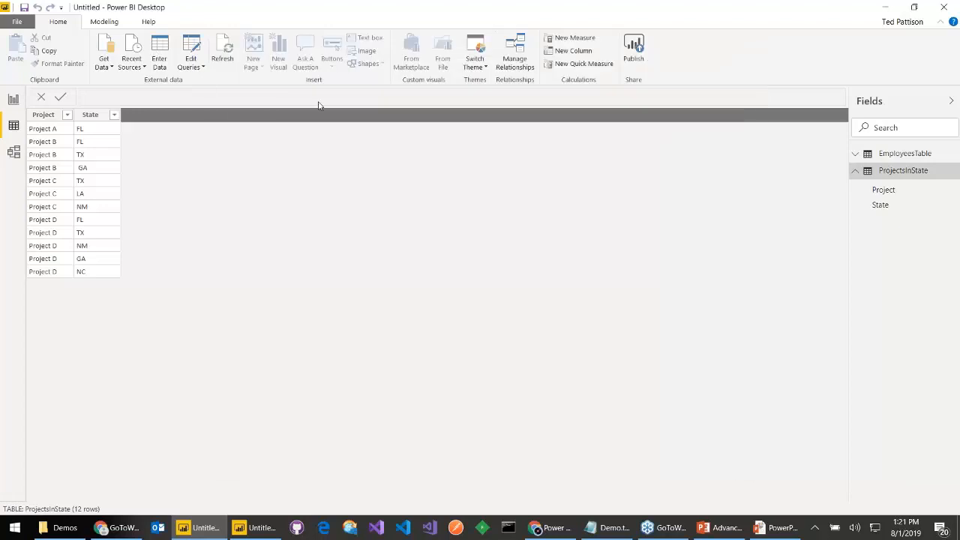
- Clear the saved global permissions for the Power BI dataflows data source and close the data source settings
click(201, 68)
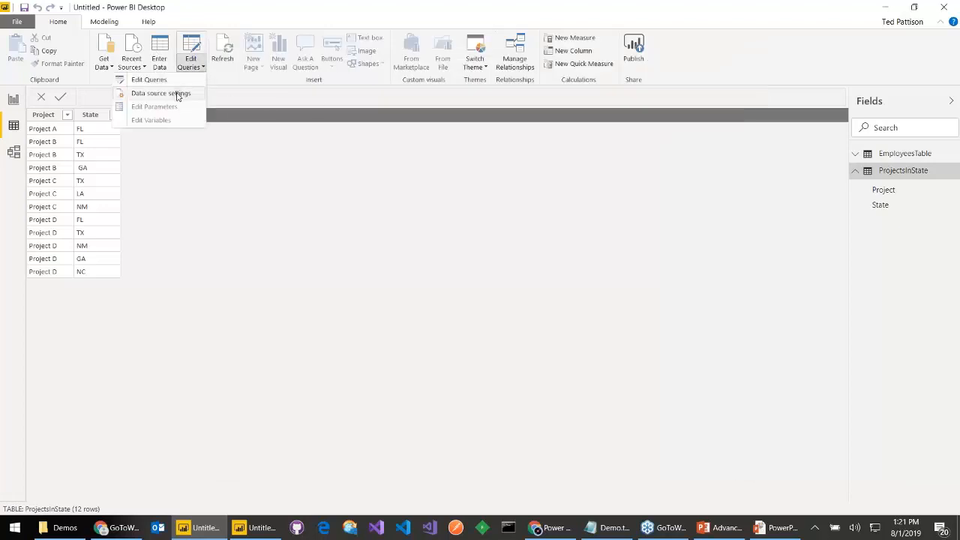
click(178, 93)
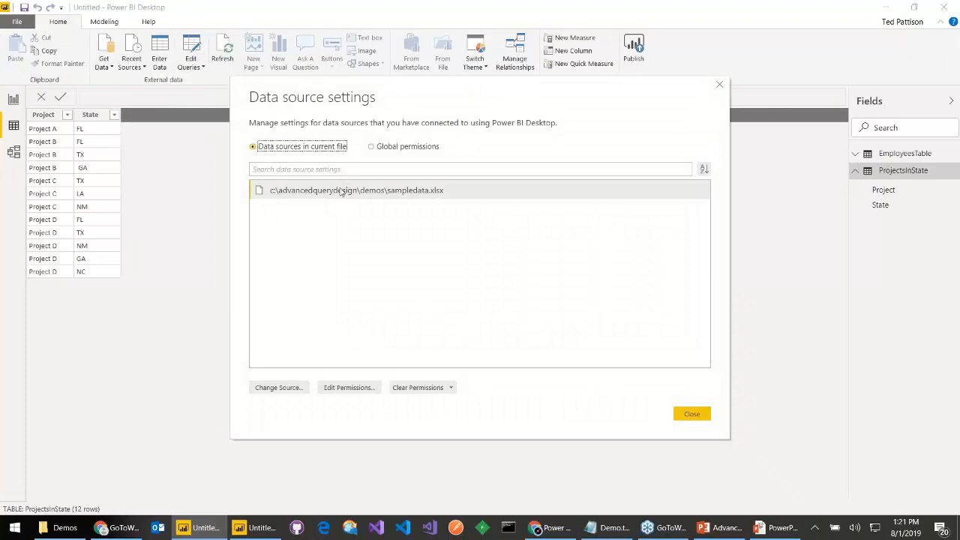
click(377, 149)
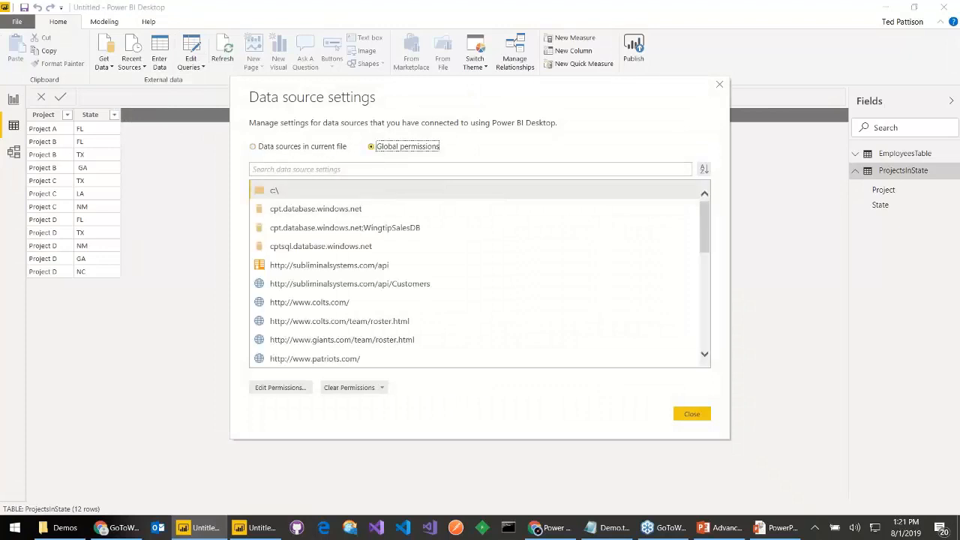
click(379, 210)
scroll(395, 226, down, 2)
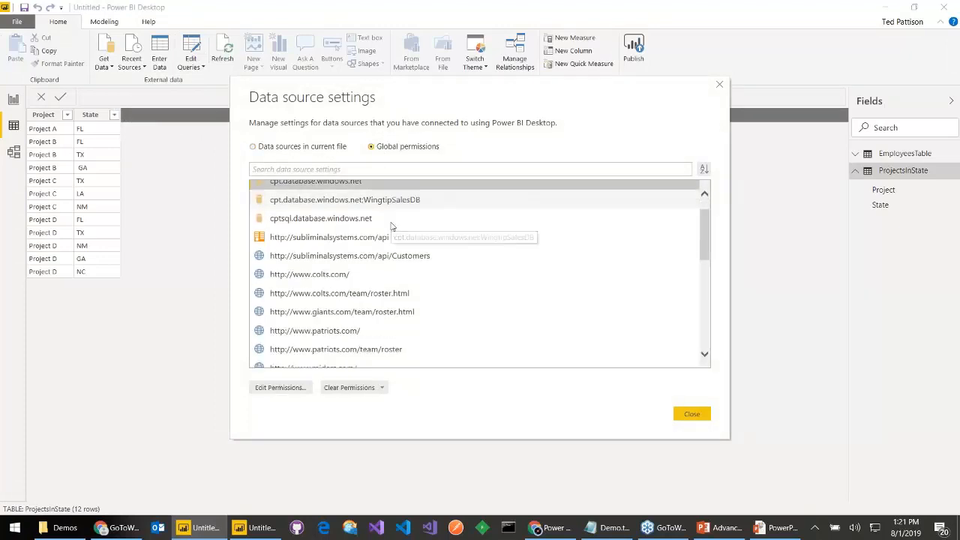
scroll(391, 227, down, 3)
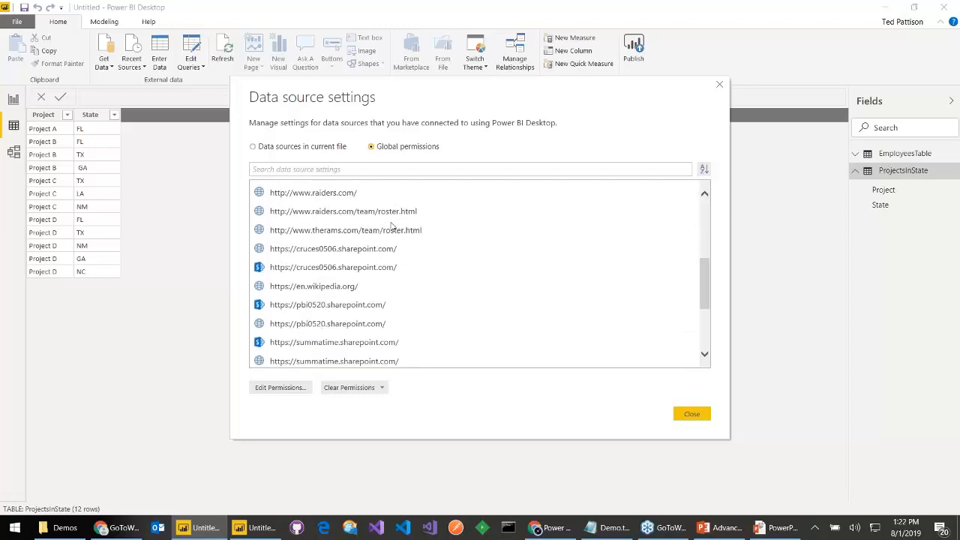
scroll(391, 227, down, 1)
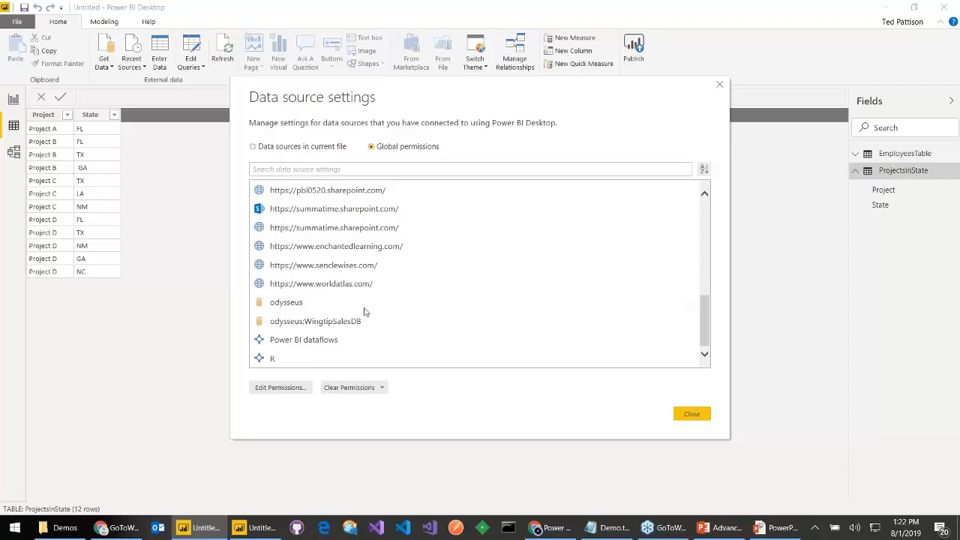
click(315, 340)
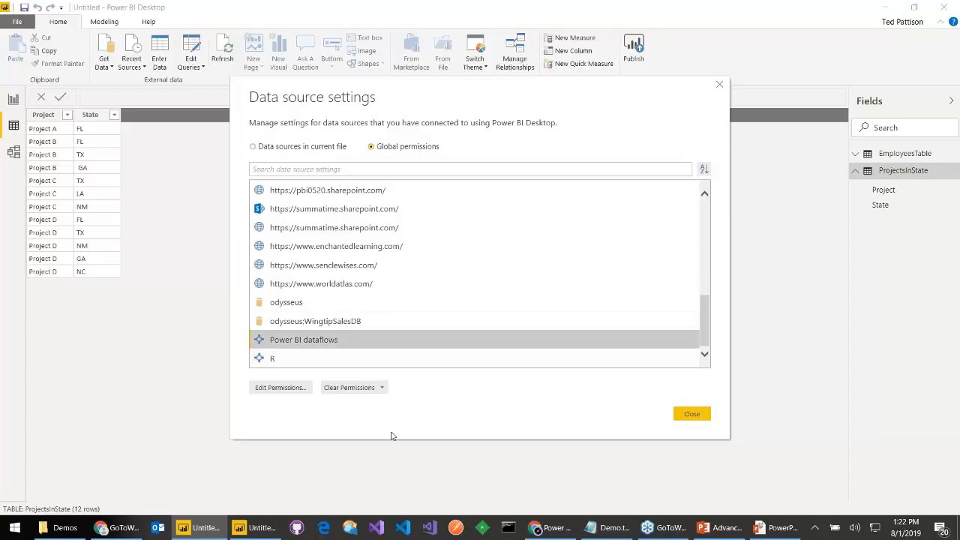
click(355, 390)
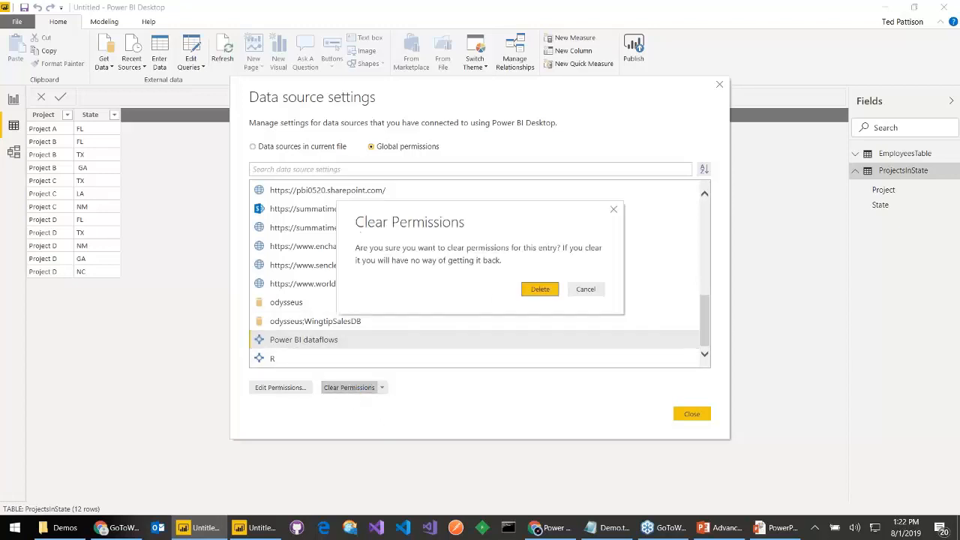
click(541, 291)
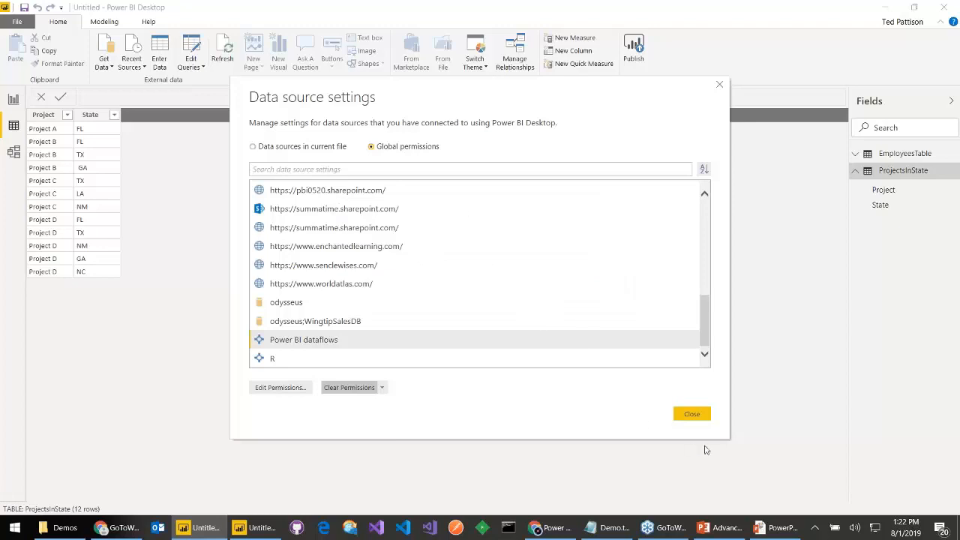
click(691, 415)
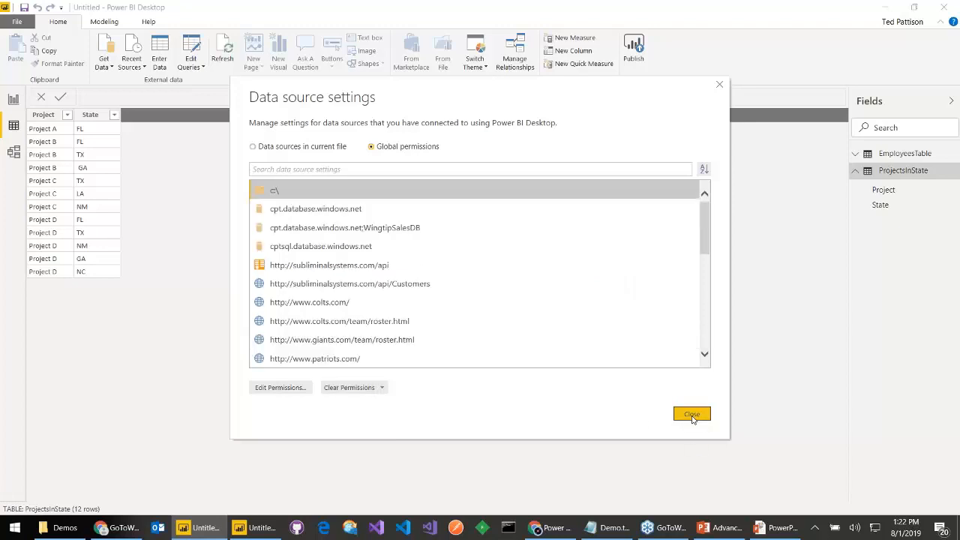
click(691, 417)
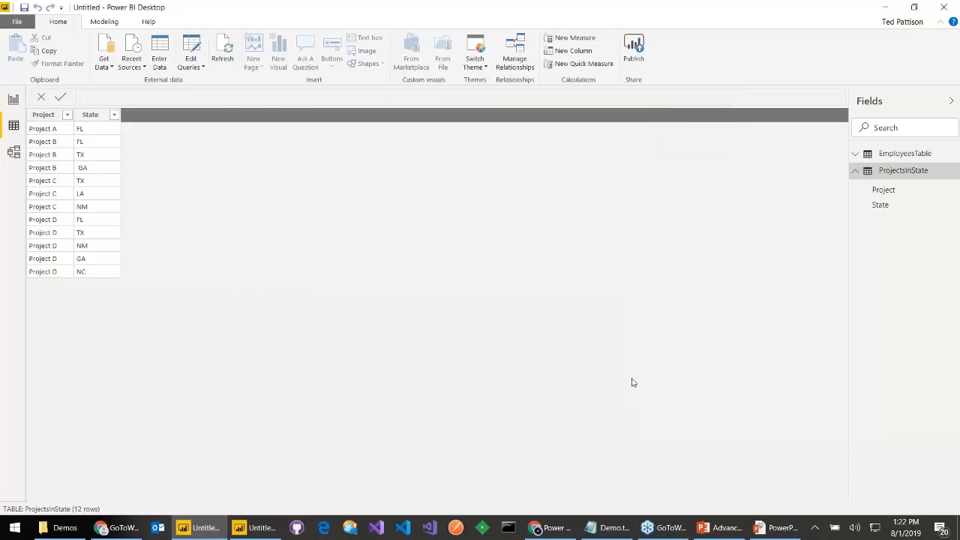
- Connect to Power BI dataflows by signing in with the summatime organizational account and entering its password
click(102, 66)
click(79, 155)
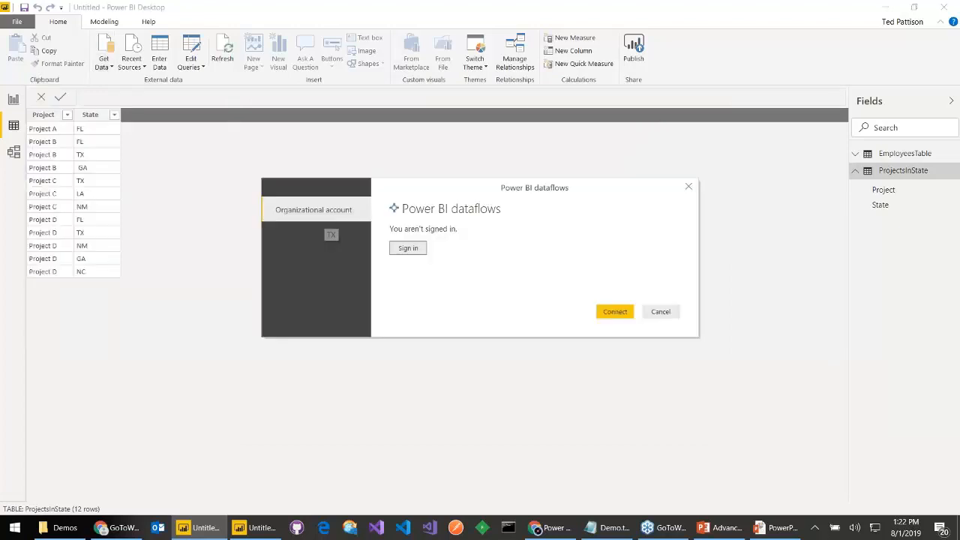
click(408, 249)
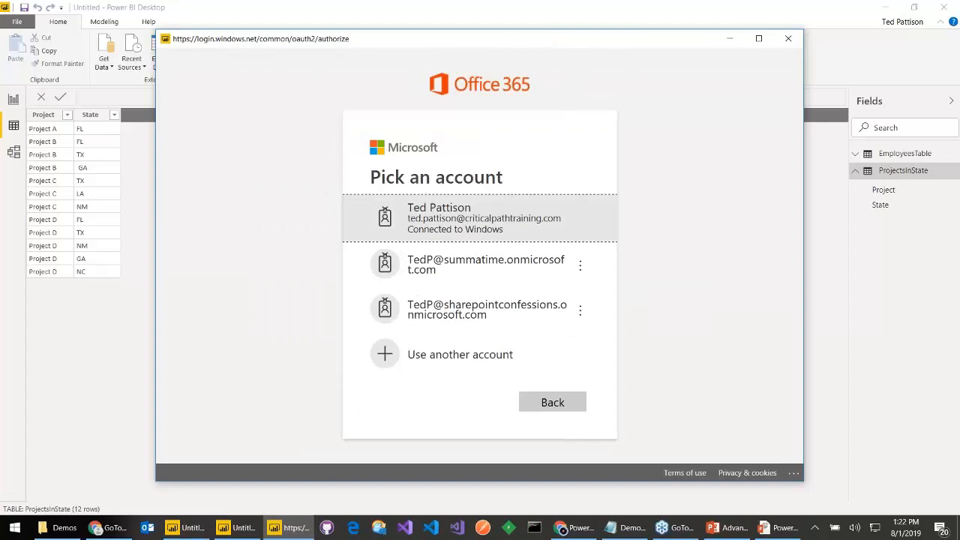
click(551, 270)
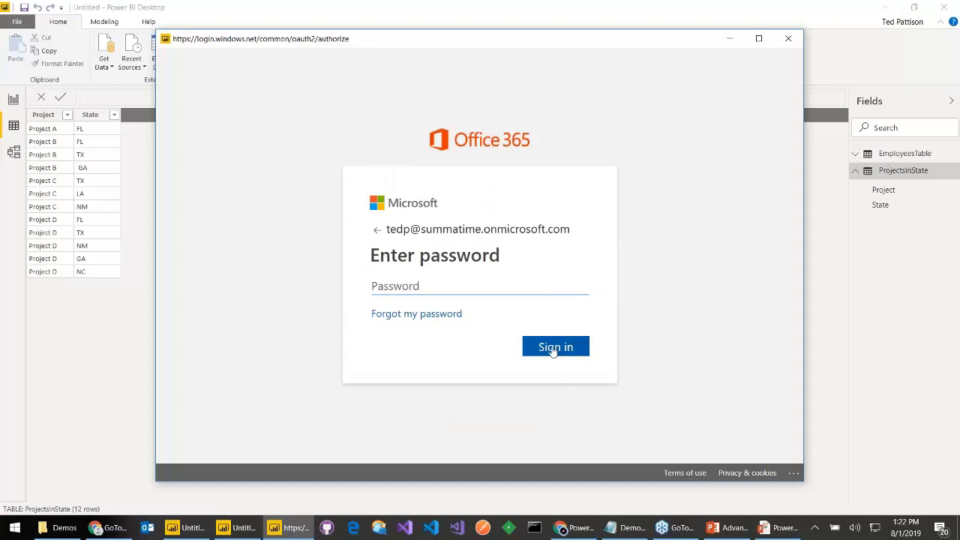
text(••••••••)
click(552, 349)
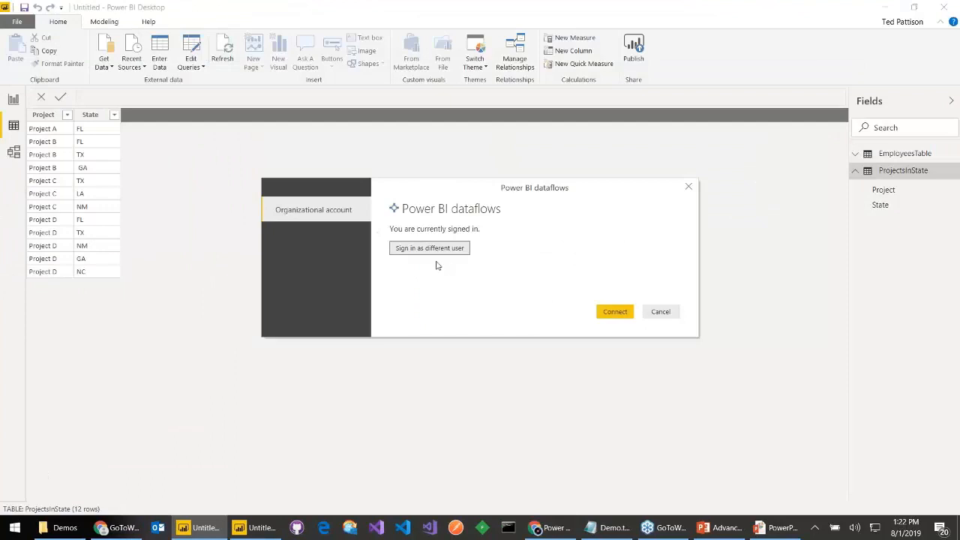
click(614, 312)
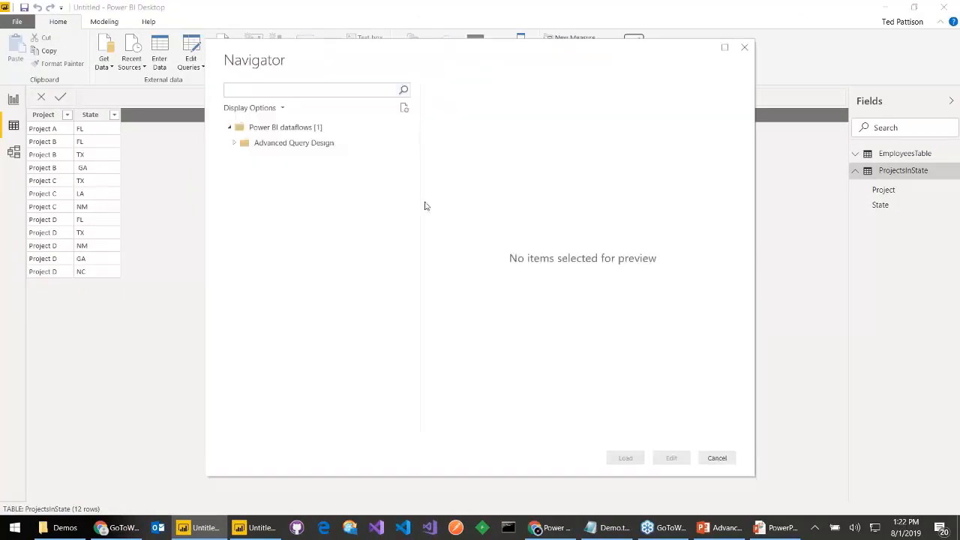
- Select the Customers table of the Sales Dataflow in the Advanced Query Design workspace and open it for editing as a query
click(272, 146)
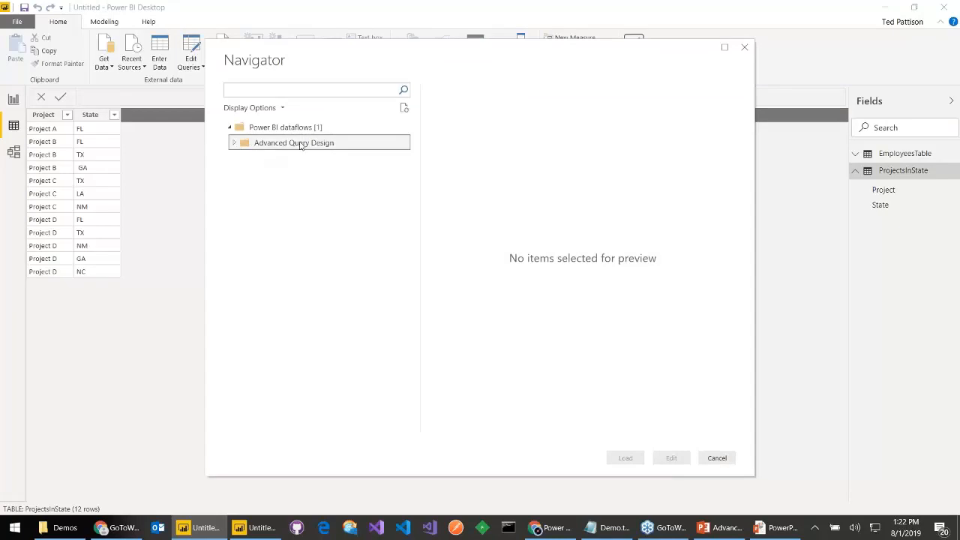
click(236, 143)
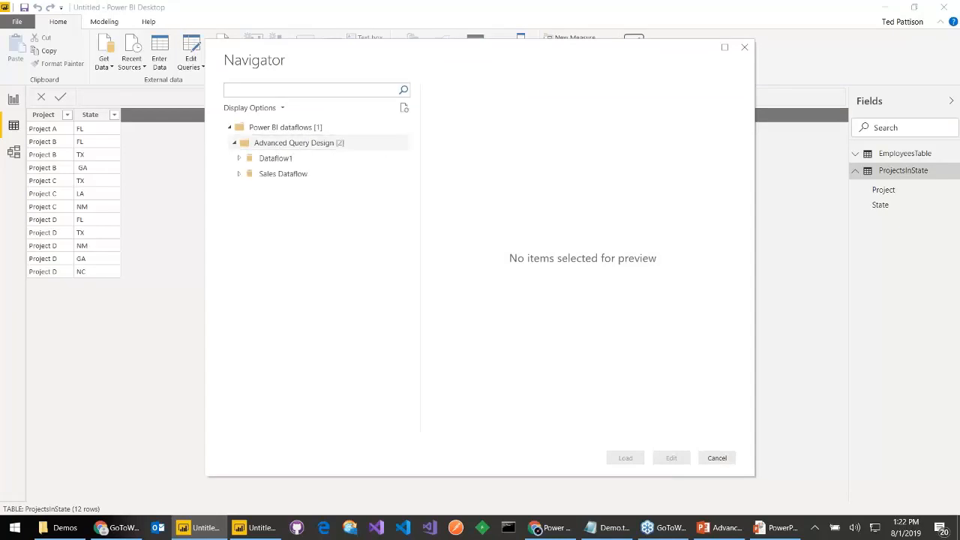
click(330, 143)
click(272, 175)
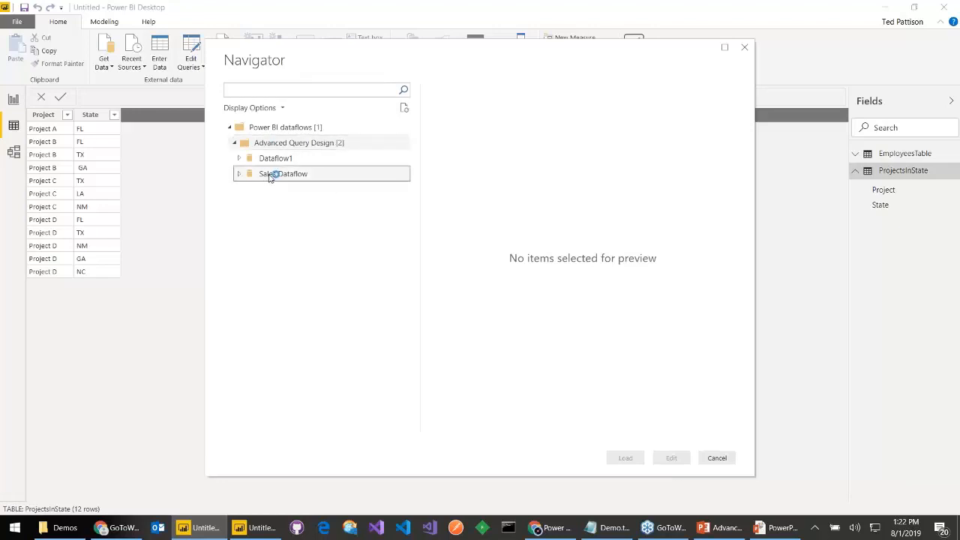
click(240, 174)
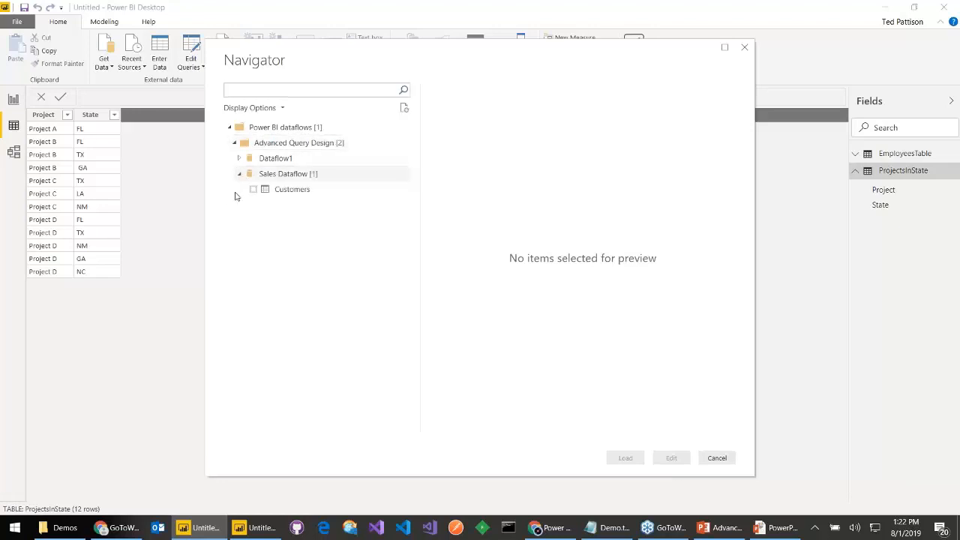
click(254, 195)
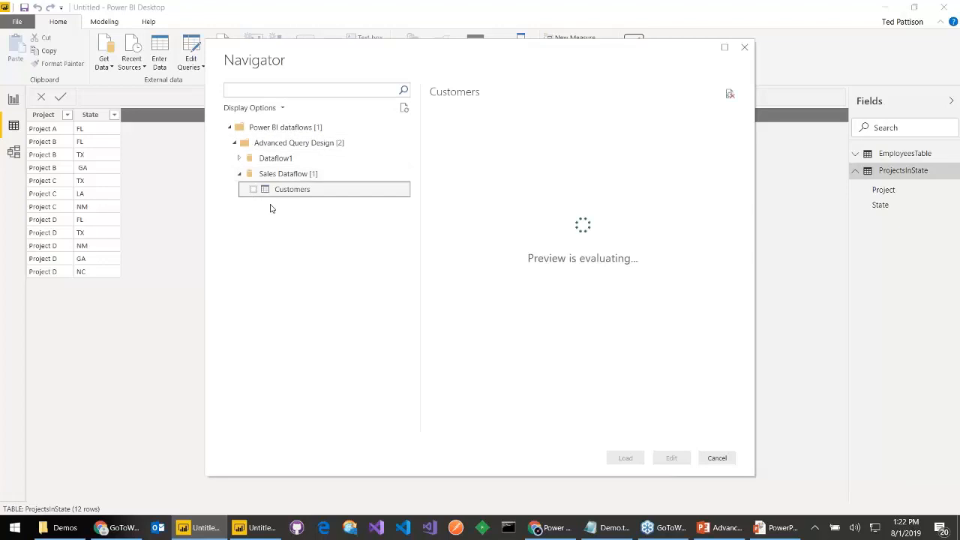
click(253, 189)
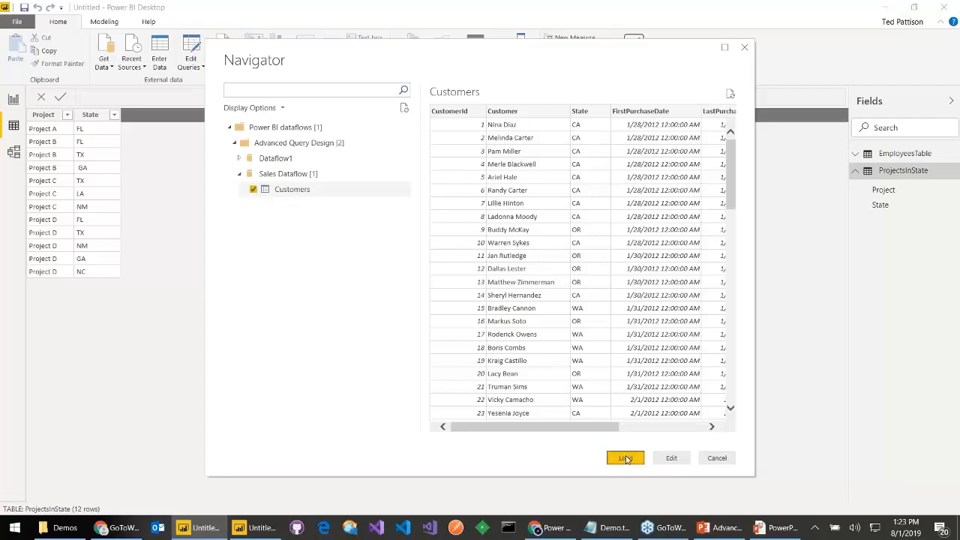
click(671, 457)
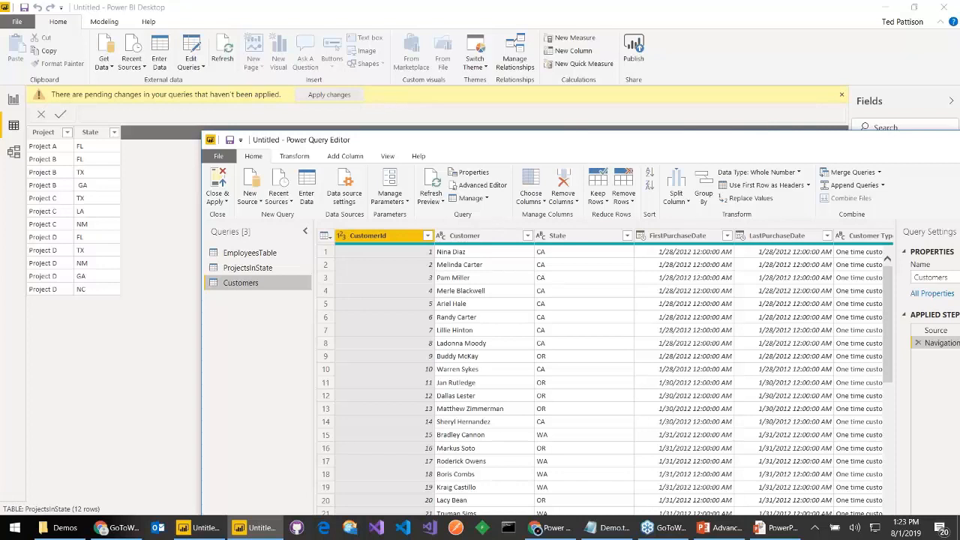
click(737, 533)
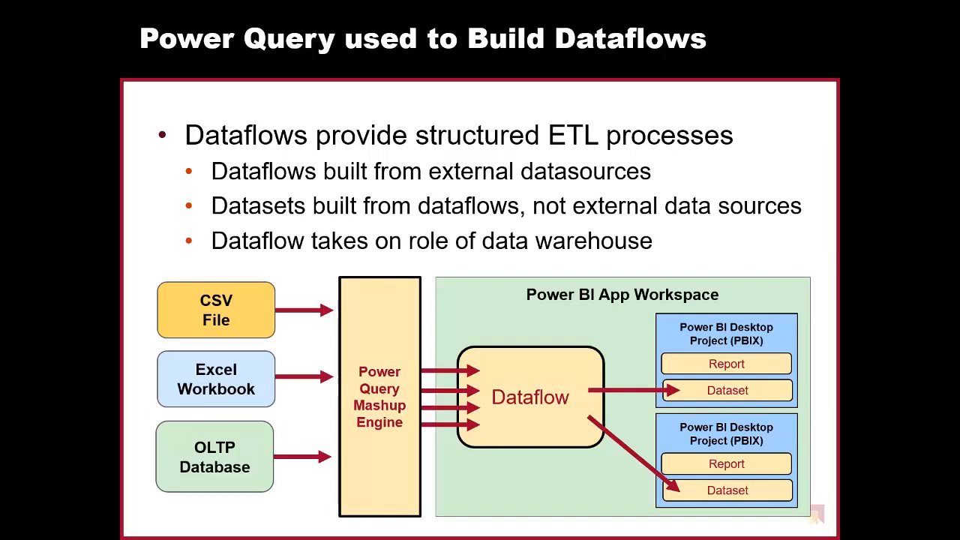
key(Right)
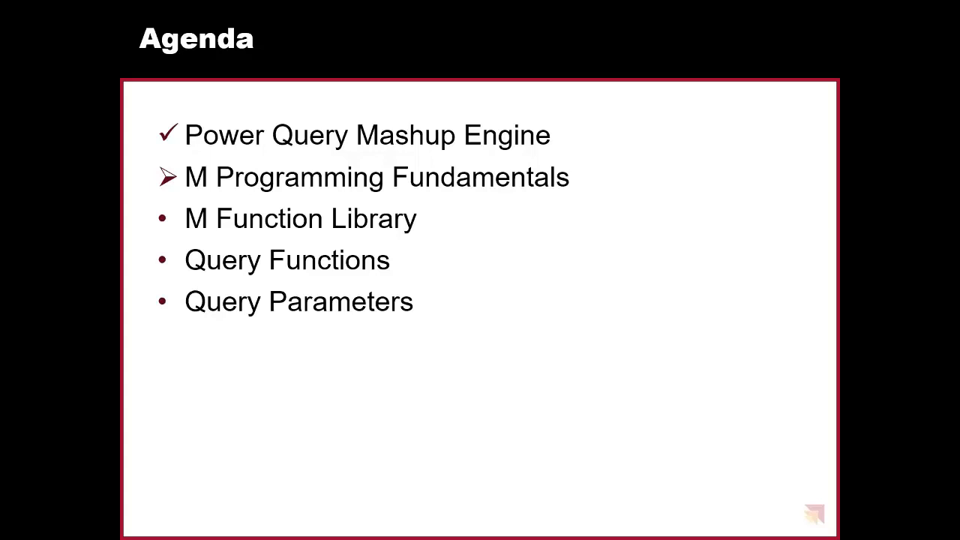
key(Right)
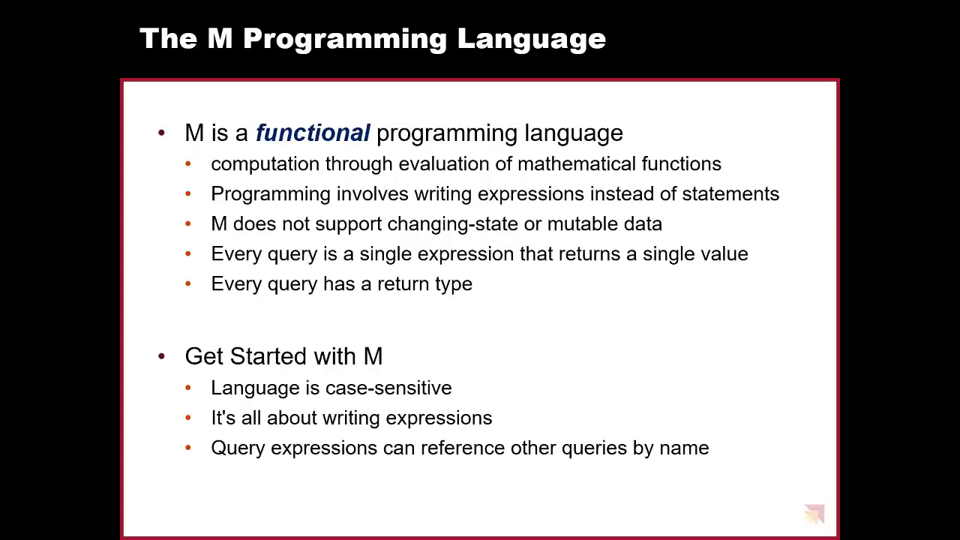
- Close the Power Query Editor without applying the pending changes and close the untitled report without saving it
key(alt+Tab)
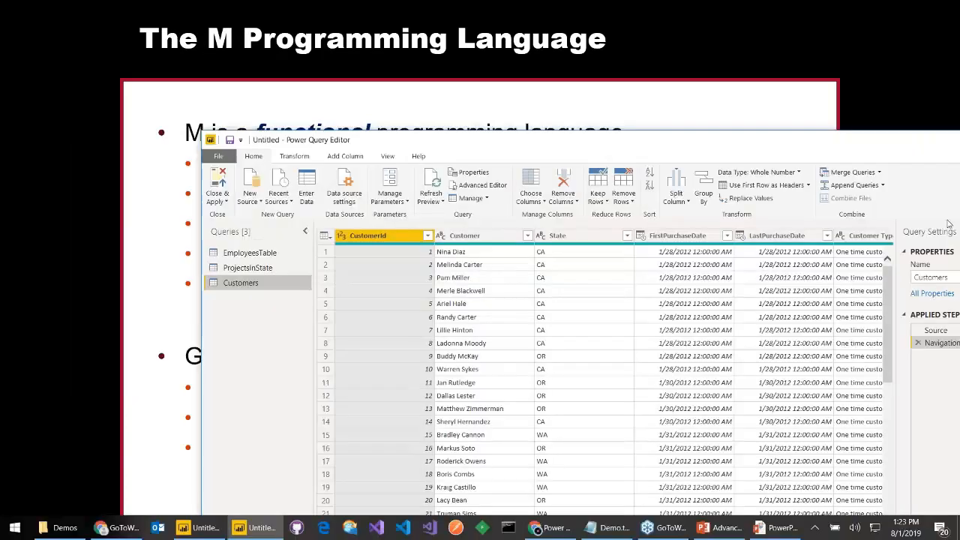
drag(924, 146, 674, 135)
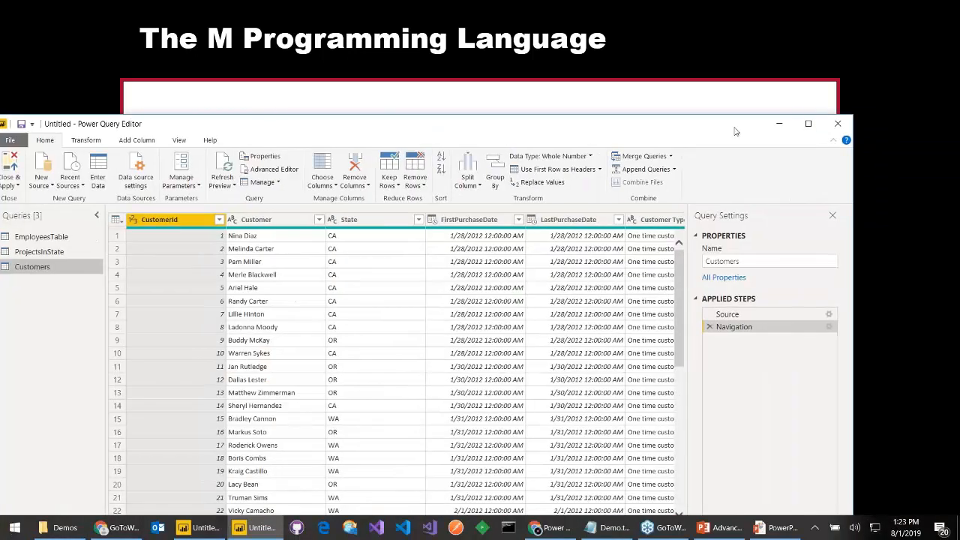
click(838, 124)
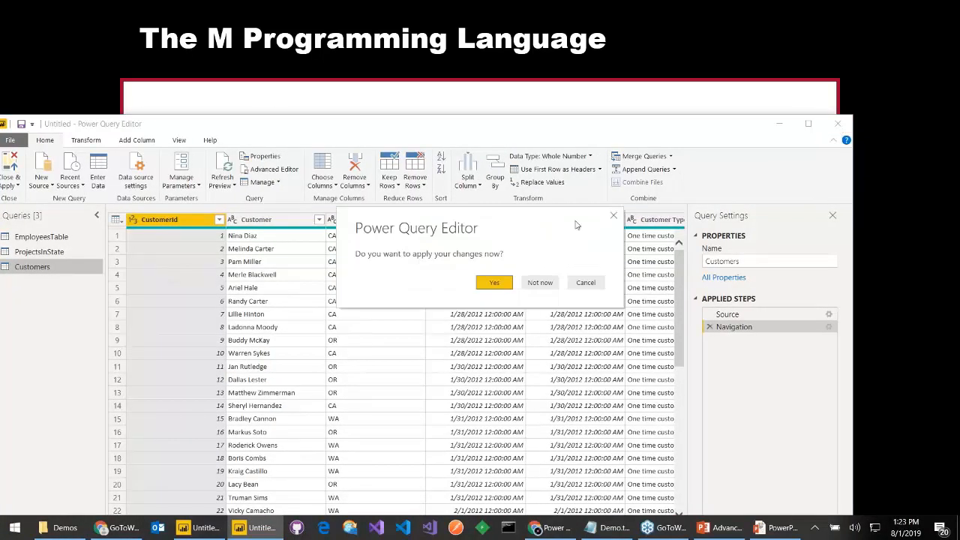
click(538, 282)
click(838, 124)
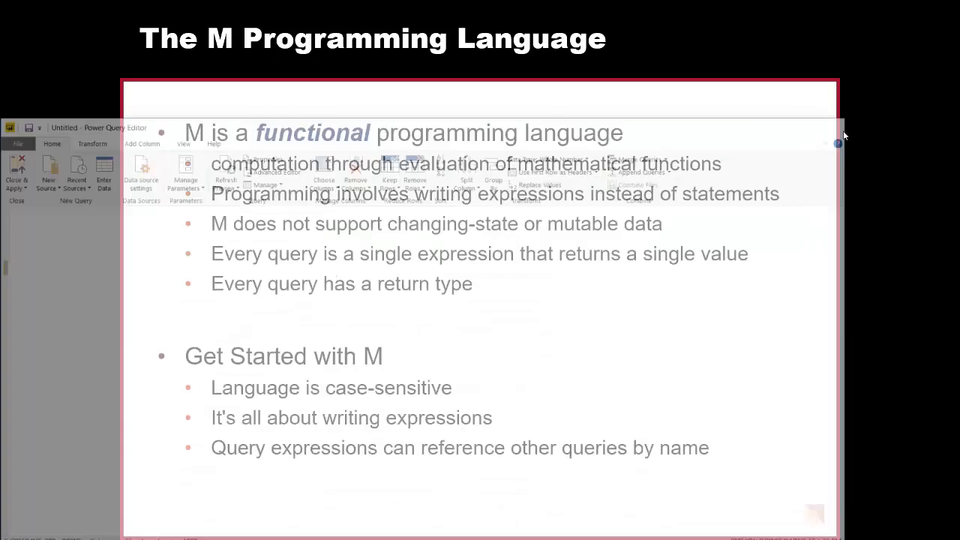
key(alt+Tab)
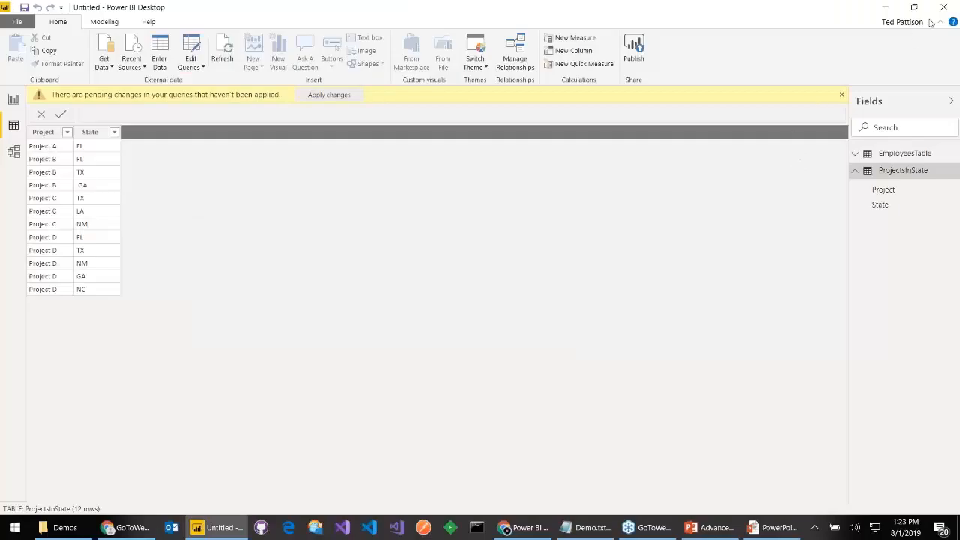
click(944, 7)
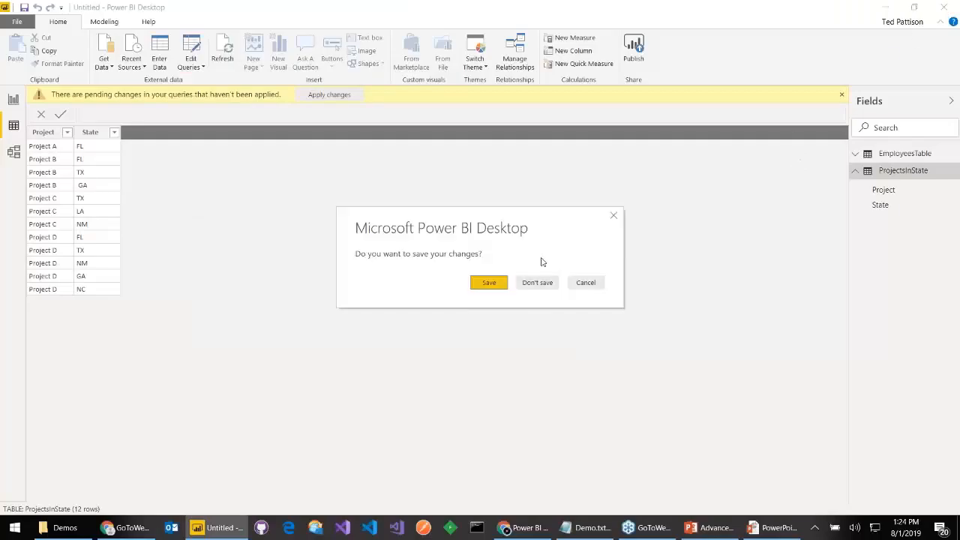
click(537, 283)
- Switch to the Demos folder in File Explorer and open the "Introduction to M Programming for the Power BI Warrior" file
key(alt+Tab)
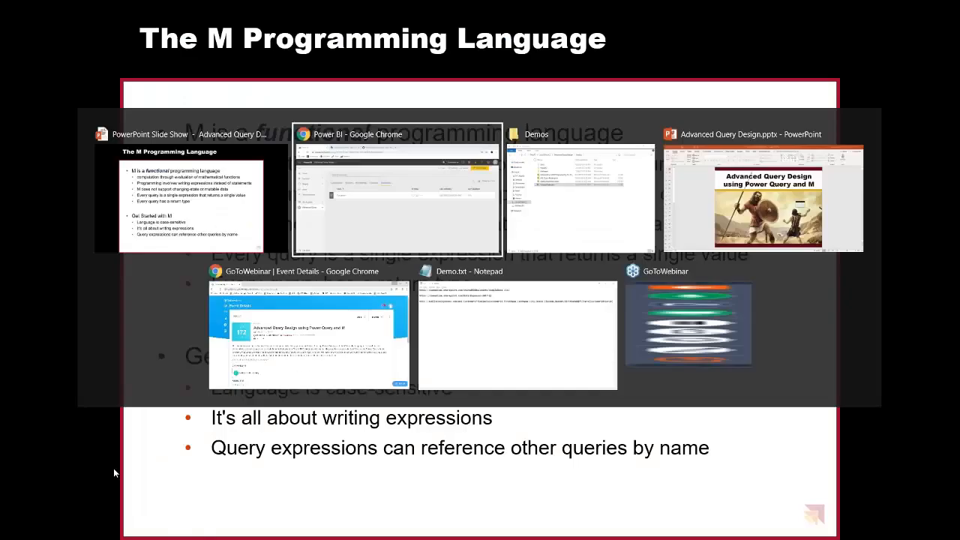
key(alt+Tab)
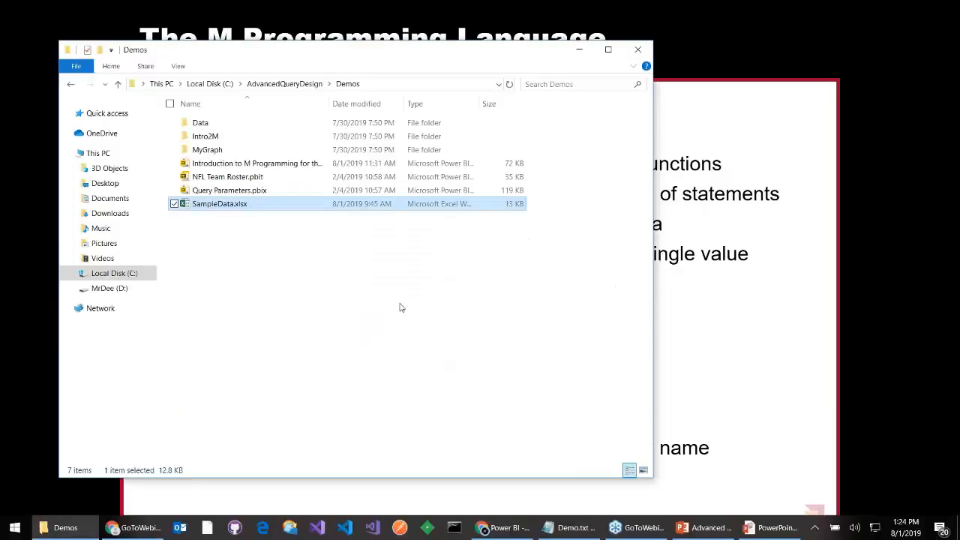
drag(330, 103, 403, 102)
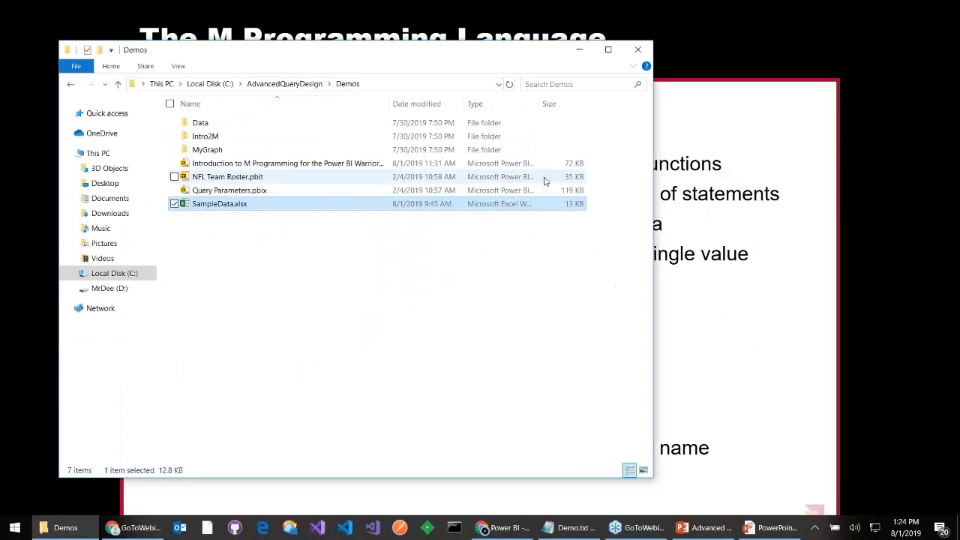
double_click(342, 163)
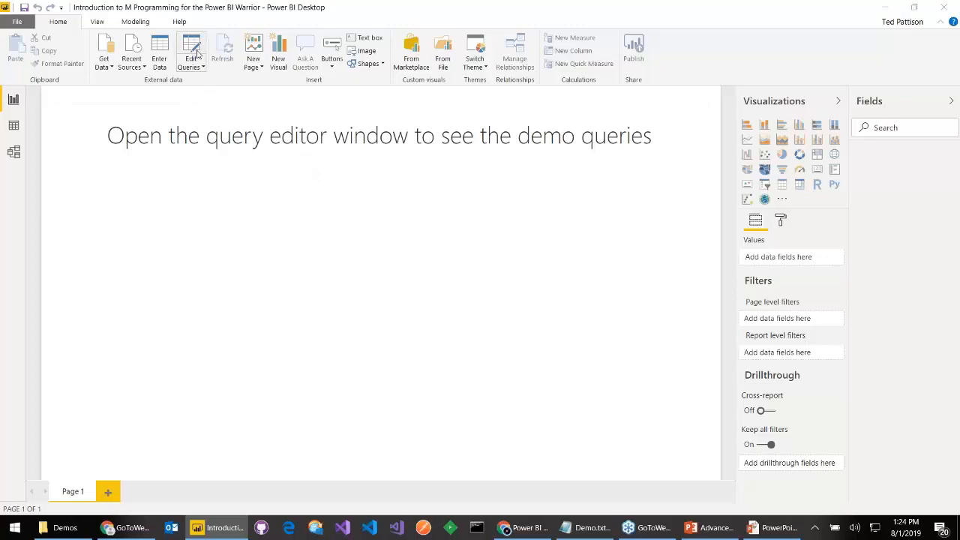
- Open the report's queries in a maximized Power Query Editor and view the TotalSalesRevenue, Sales Rev Info and Hello World queries
click(192, 54)
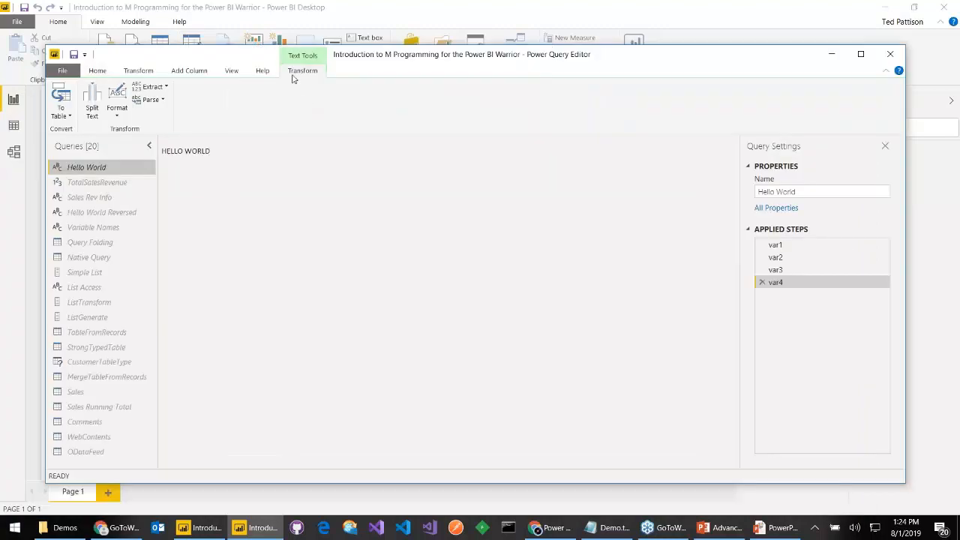
double_click(362, 59)
click(36, 132)
click(46, 148)
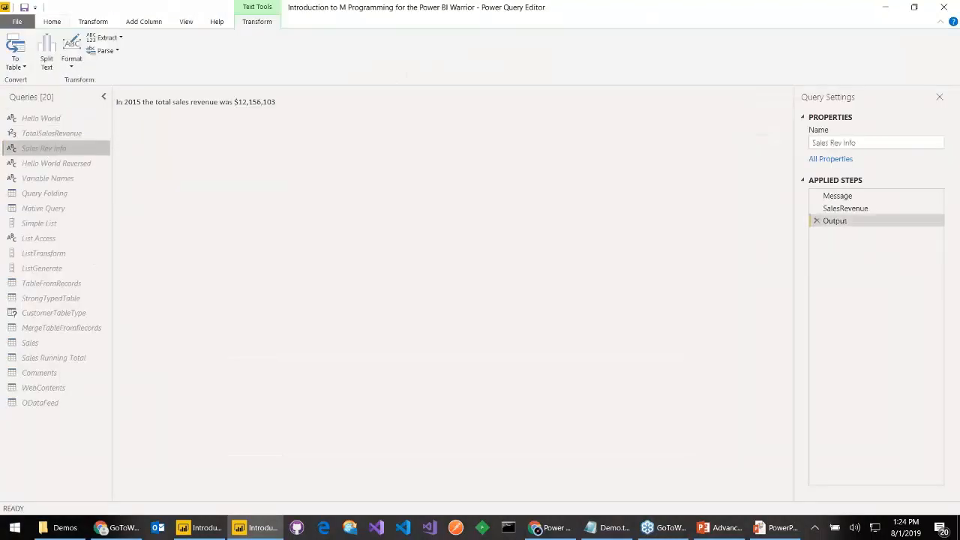
click(58, 129)
click(58, 122)
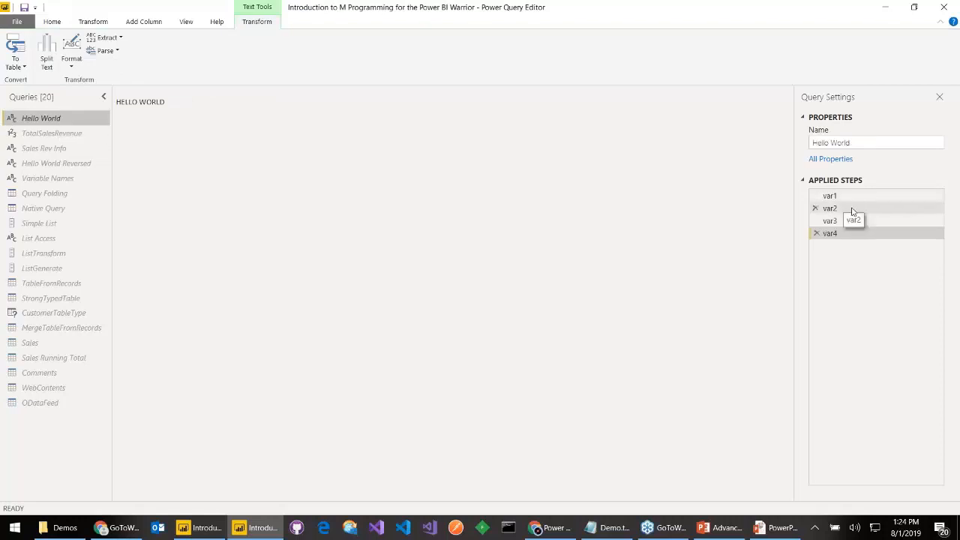
- Show the formula bar in the Power Query Editor and switch back to the PowerPoint slide show
click(188, 28)
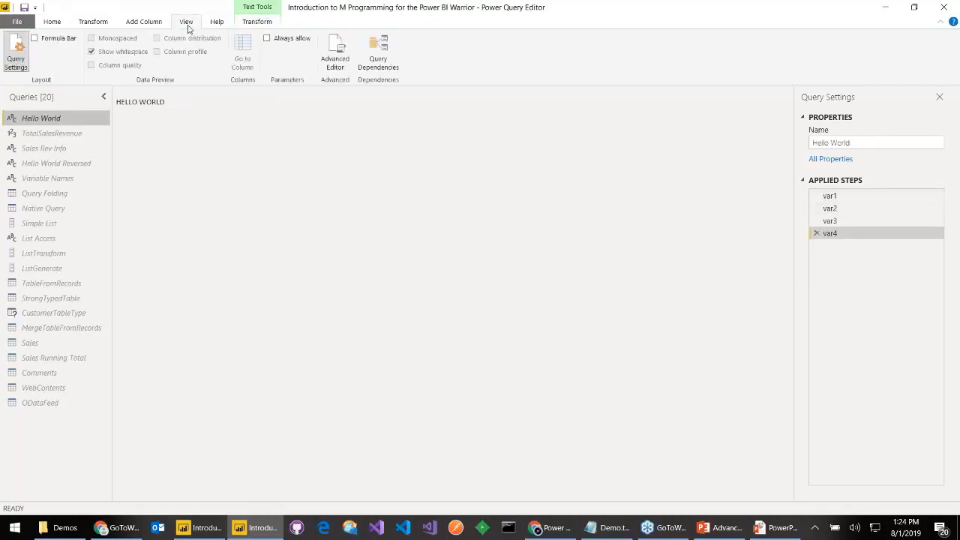
click(34, 38)
key(alt+Tab)
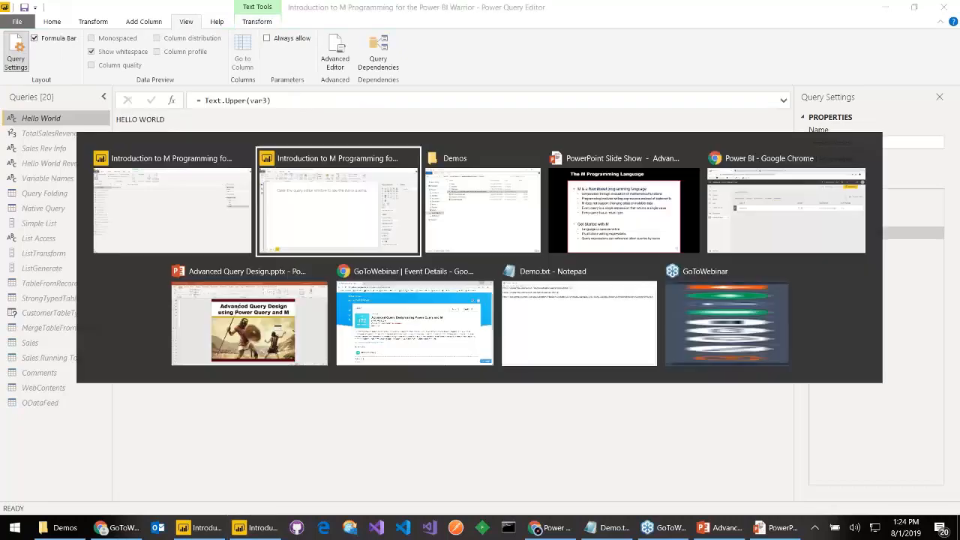
key(alt+Tab)
key(alt+Tab)
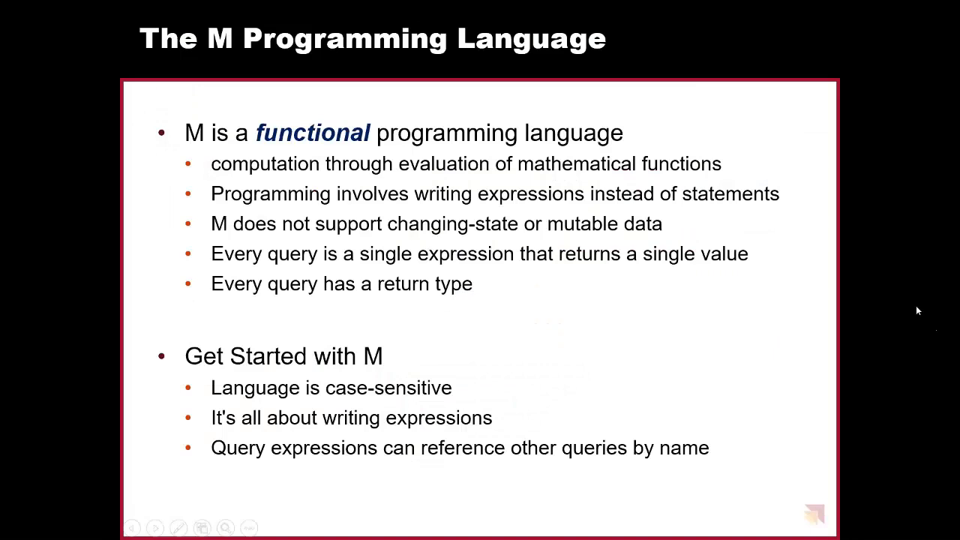
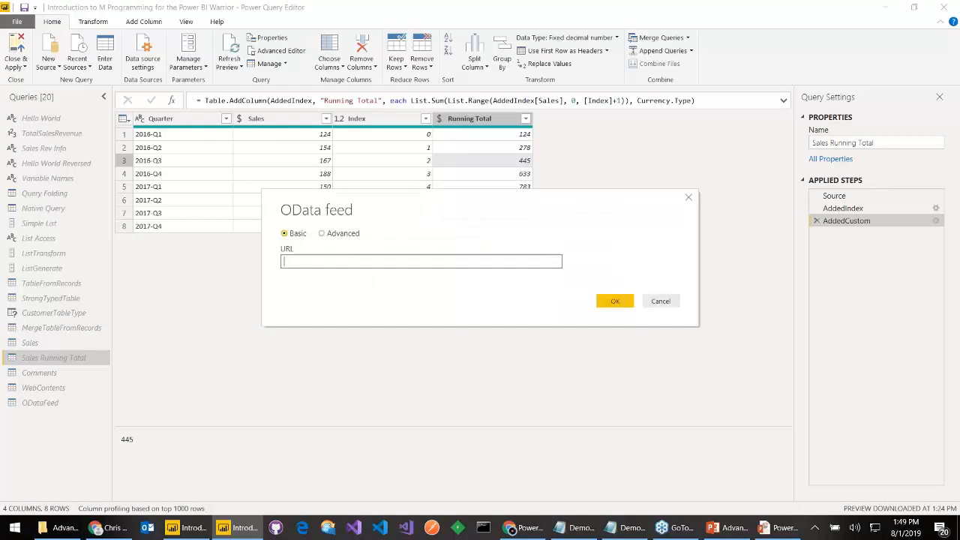
text(http://subliminalsystems.com/api/Customers)
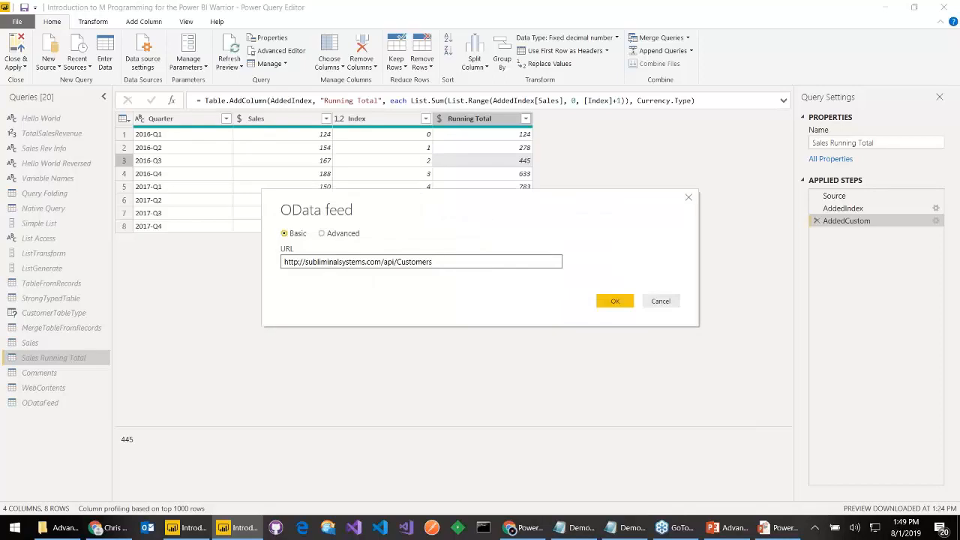
click(615, 300)
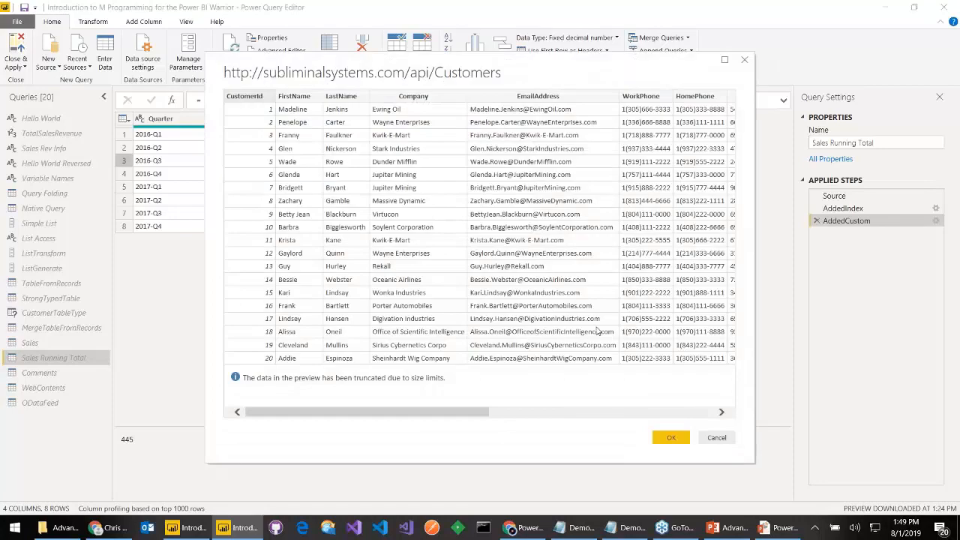
click(671, 438)
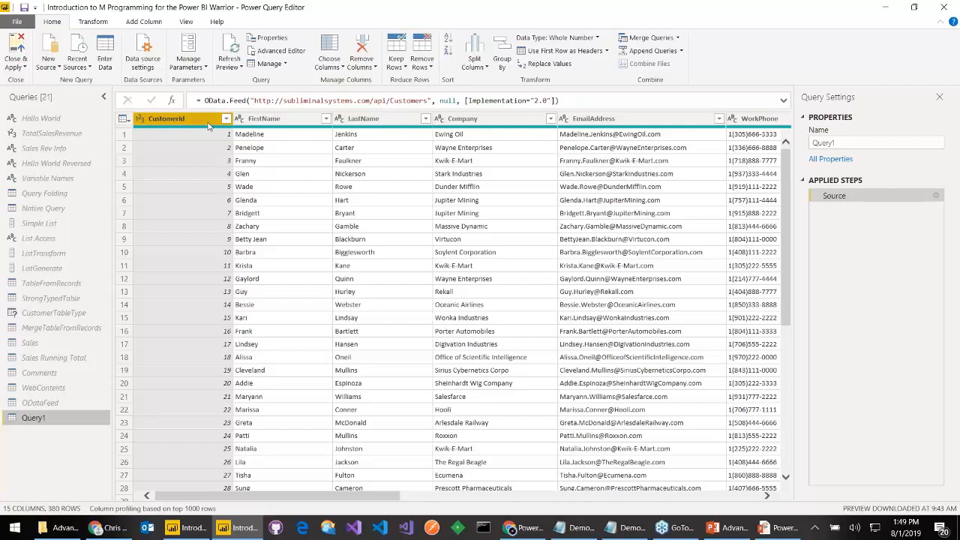
- Filter the customer rows to those whose CustomerId is less than or equal to 10
click(225, 119)
mouse_move(214, 214)
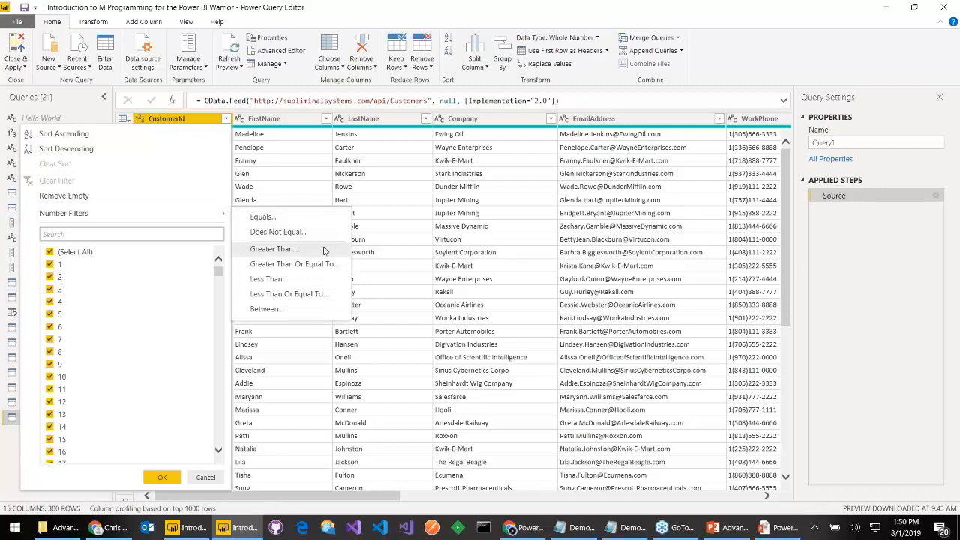
click(317, 294)
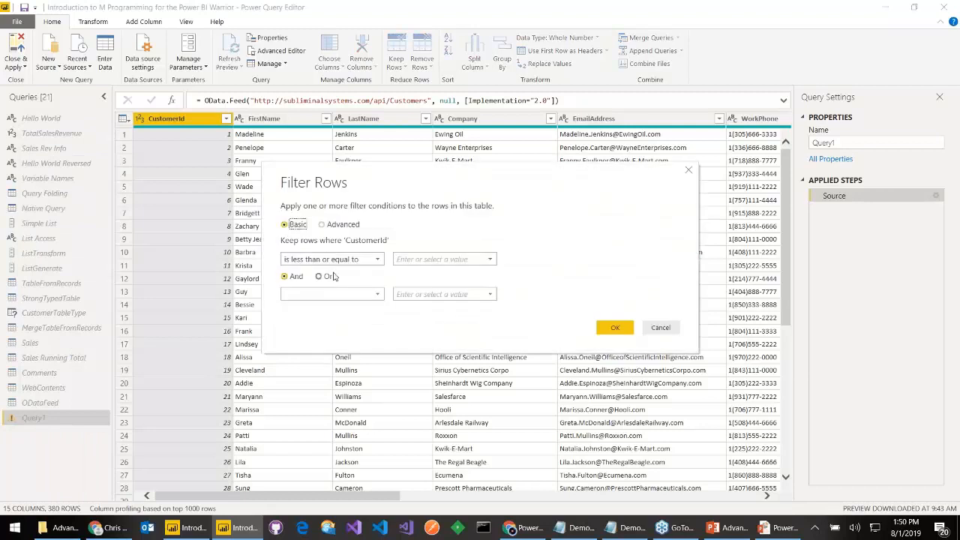
click(428, 259)
text(10)
click(614, 328)
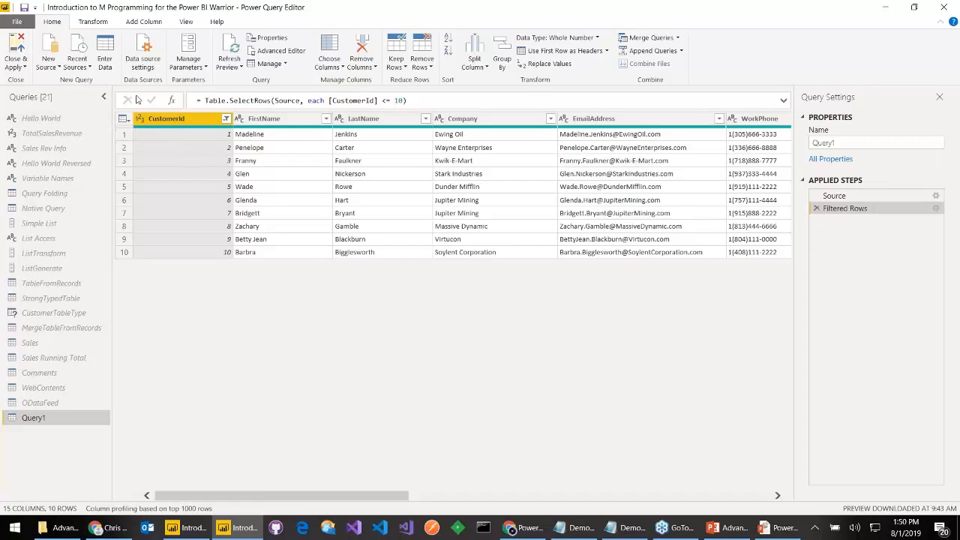
click(54, 69)
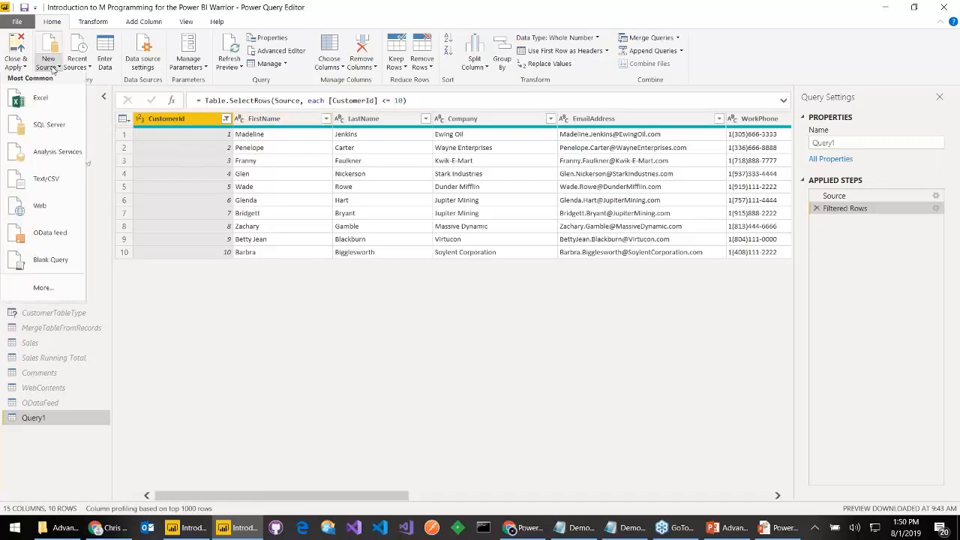
click(58, 208)
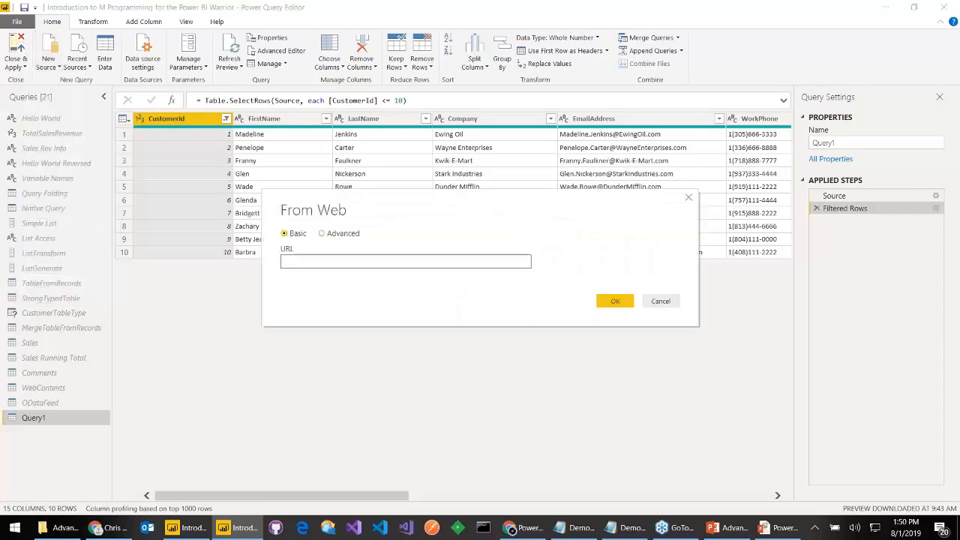
text(http://subliminalsystems.com/api/Customers)
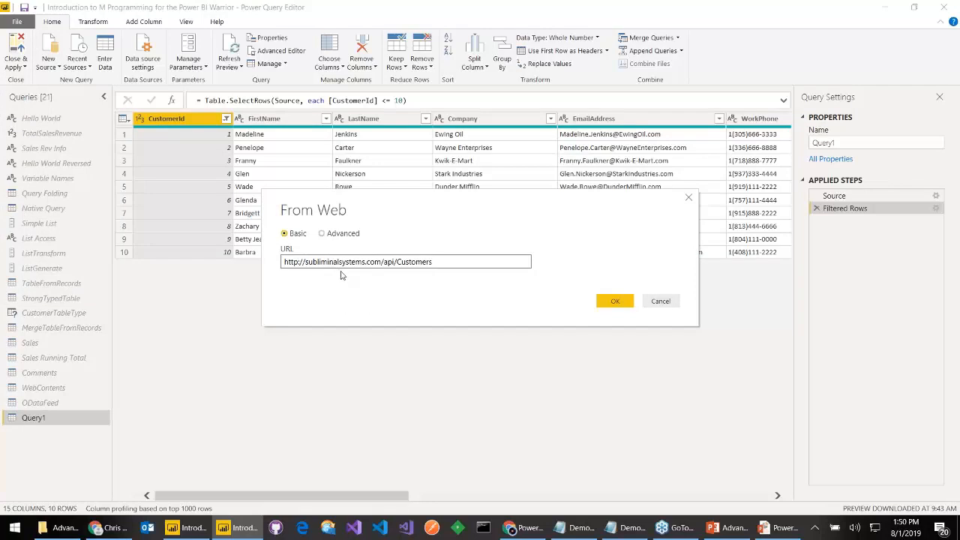
click(616, 306)
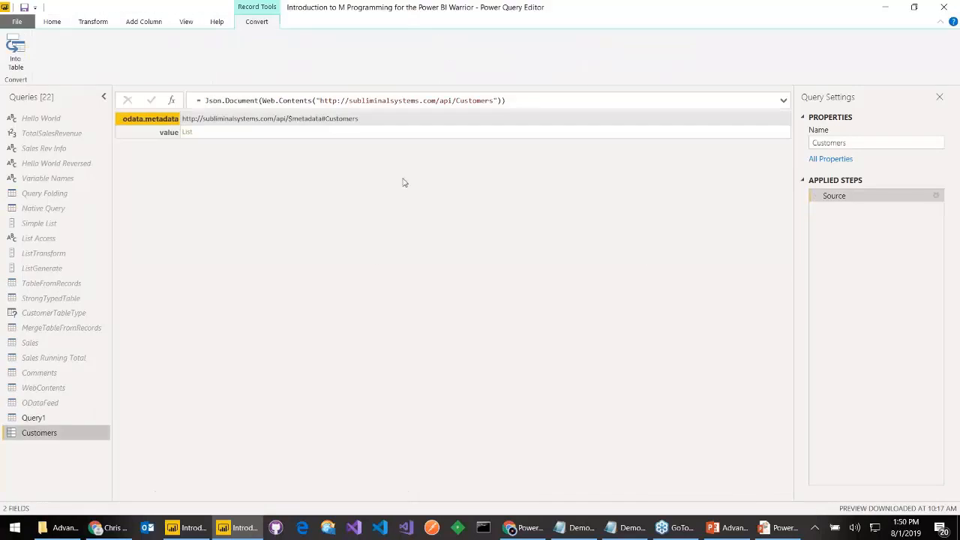
click(186, 137)
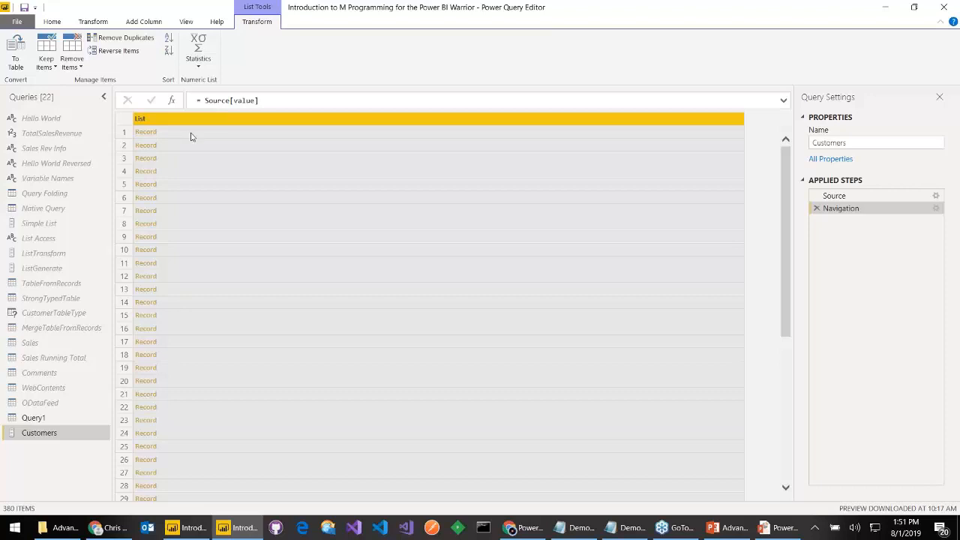
click(861, 196)
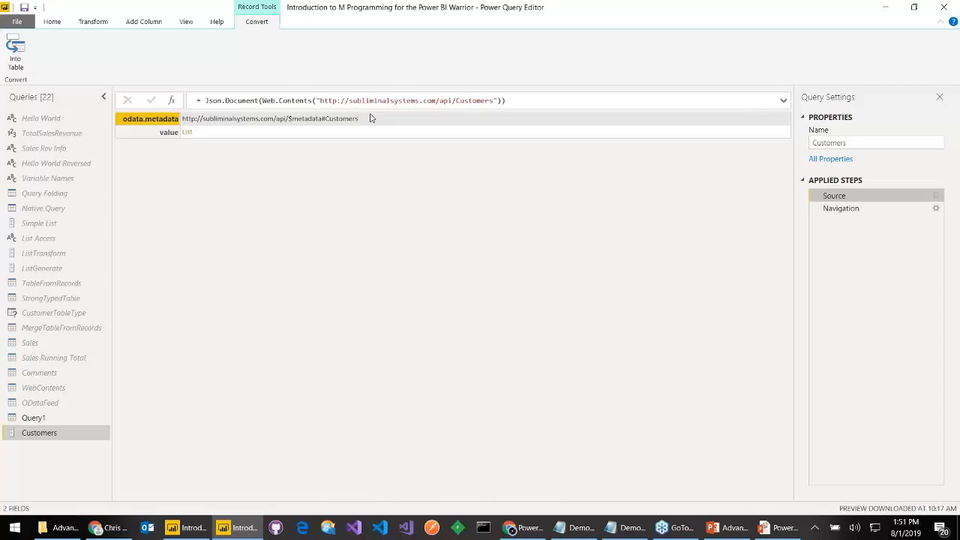
- In Demo.txt in Notepad, remove the duplicate question mark from the Customers URL and copy the complete URL
key(alt+Tab)
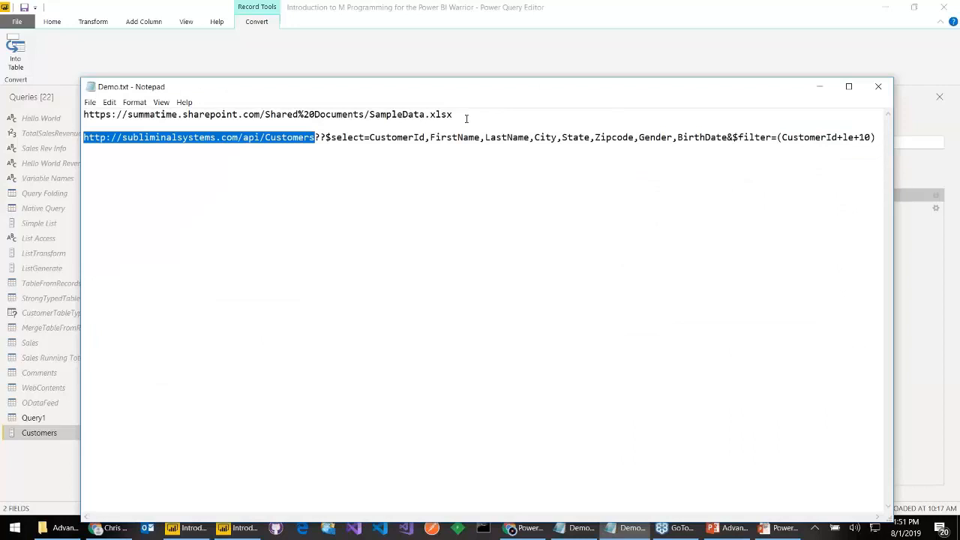
key(Left)
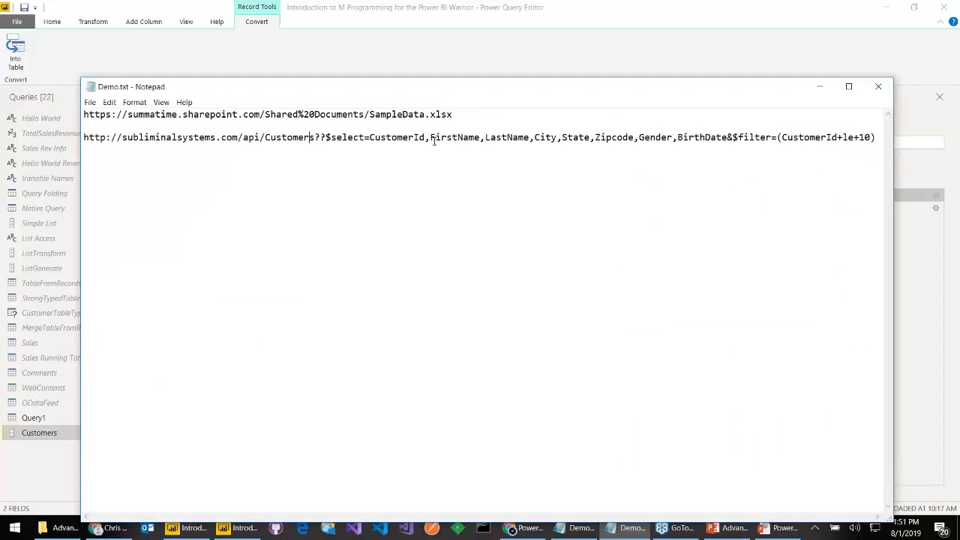
click(321, 137)
key(BackSpace)
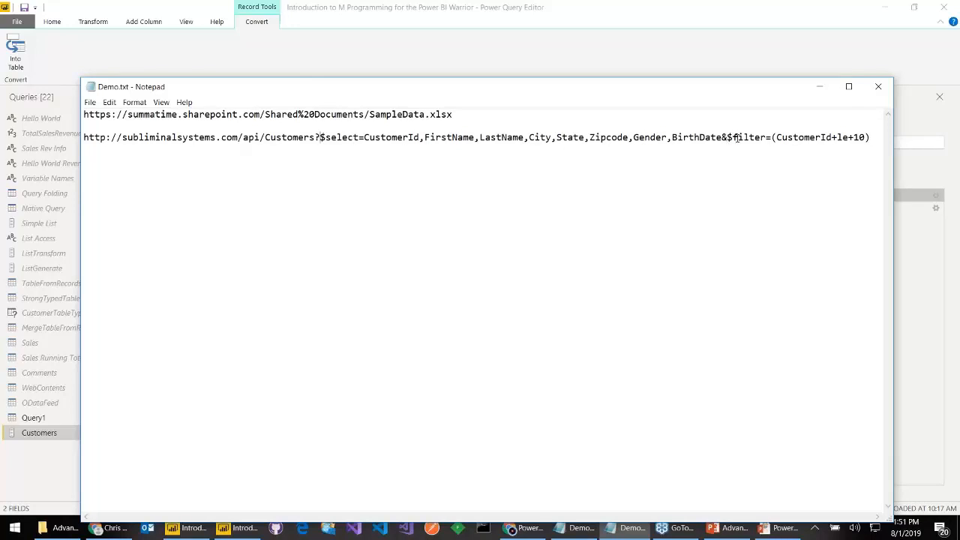
drag(875, 138, 82, 137)
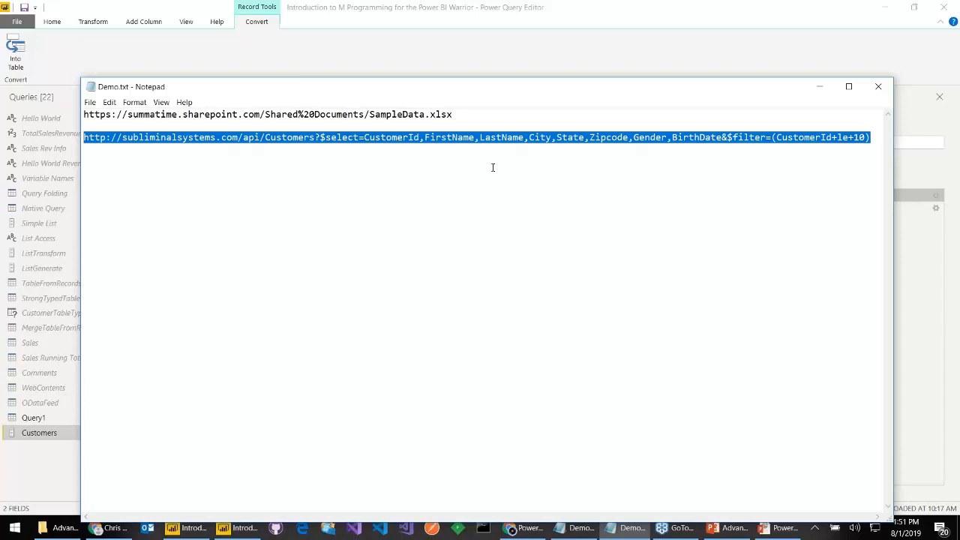
key(alt+Tab)
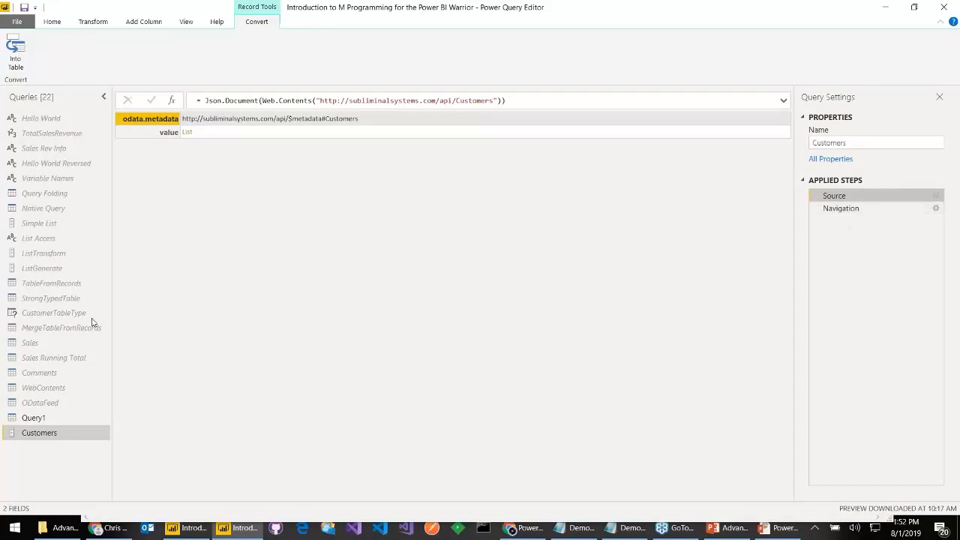
- Create another web query from the copied Customers URL with its $select column list and the CustomerId+le+10 filter
right_click(51, 436)
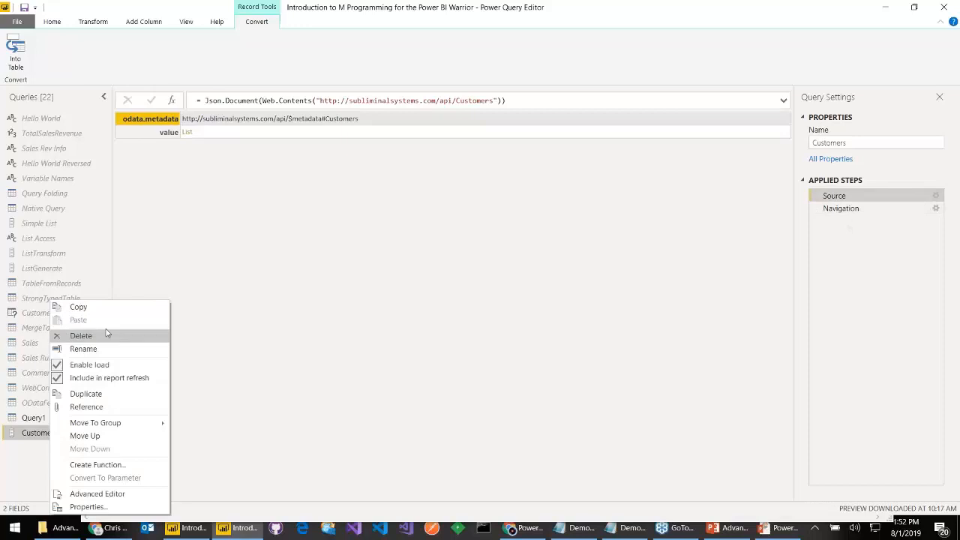
click(68, 34)
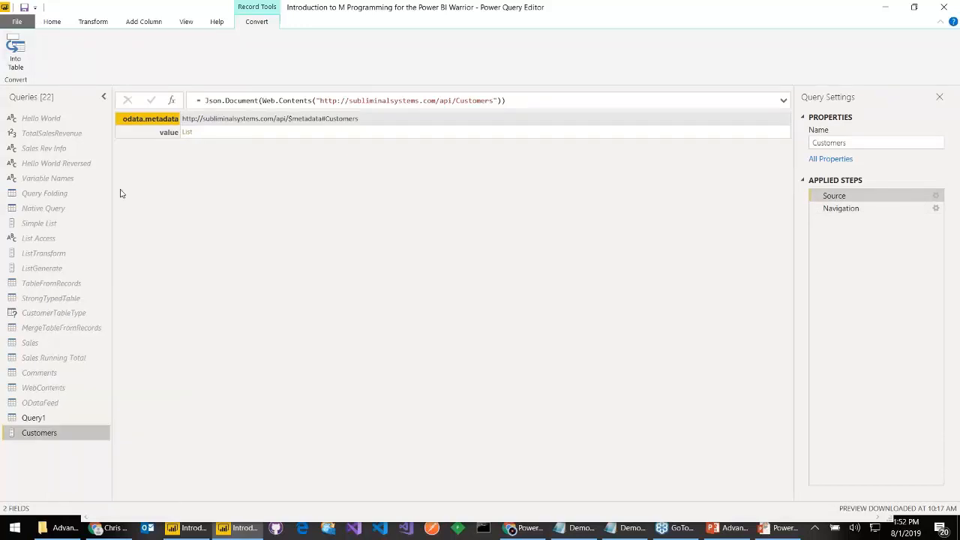
click(68, 387)
click(48, 65)
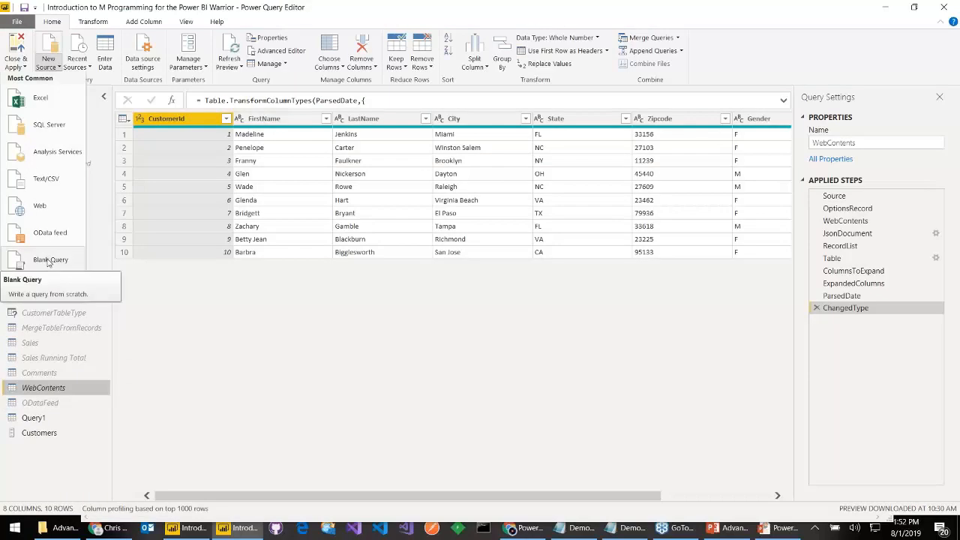
click(45, 207)
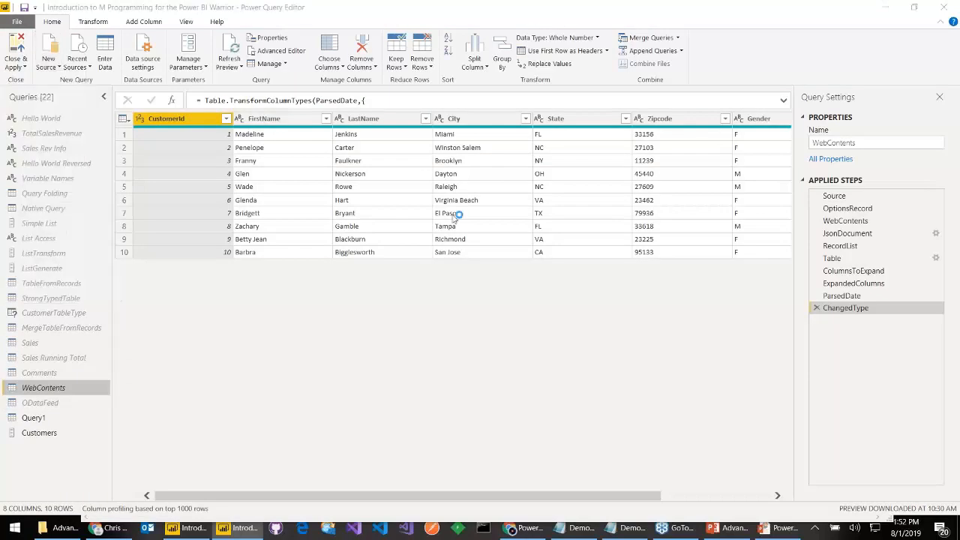
key(ctrl+v)
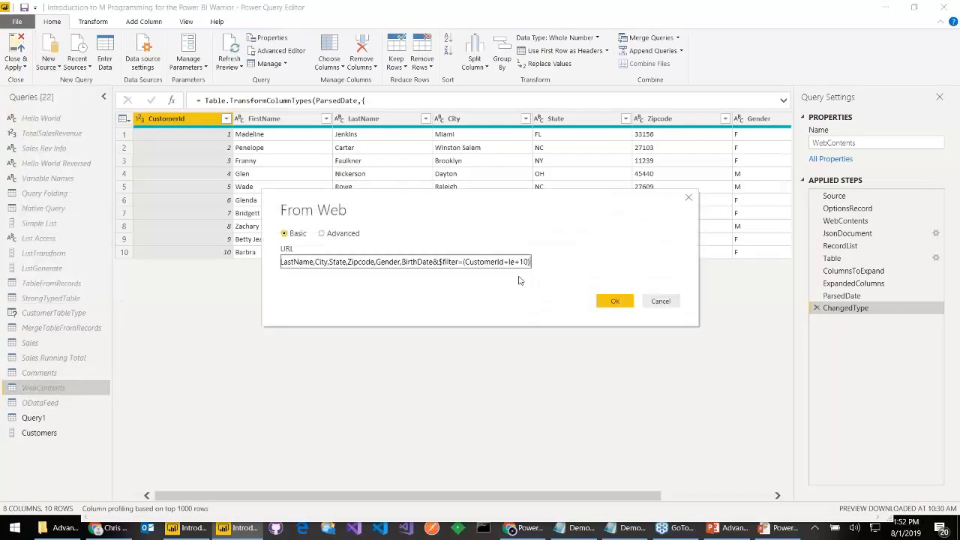
click(615, 301)
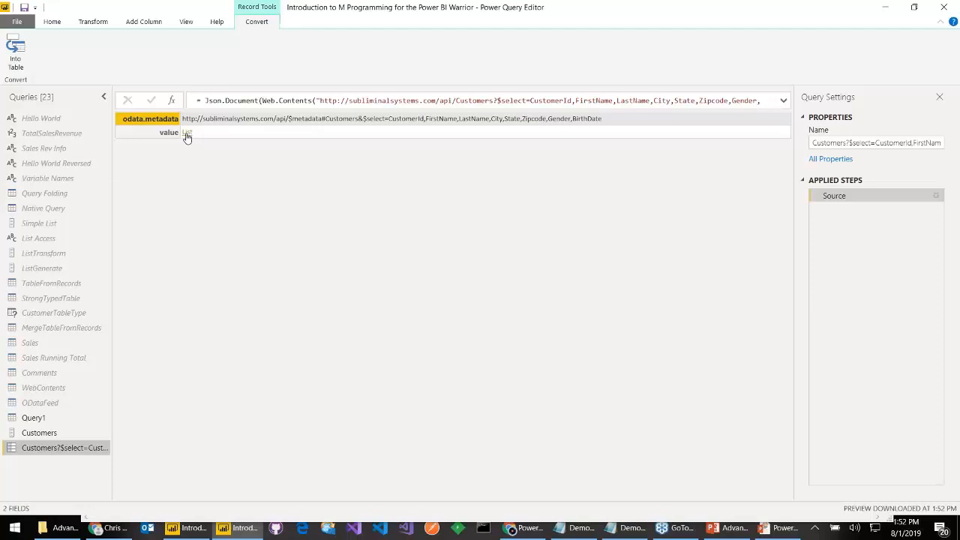
- Drill into the new query's value list and convert it to a table with no delimiter, showing extra columns as errors
click(186, 132)
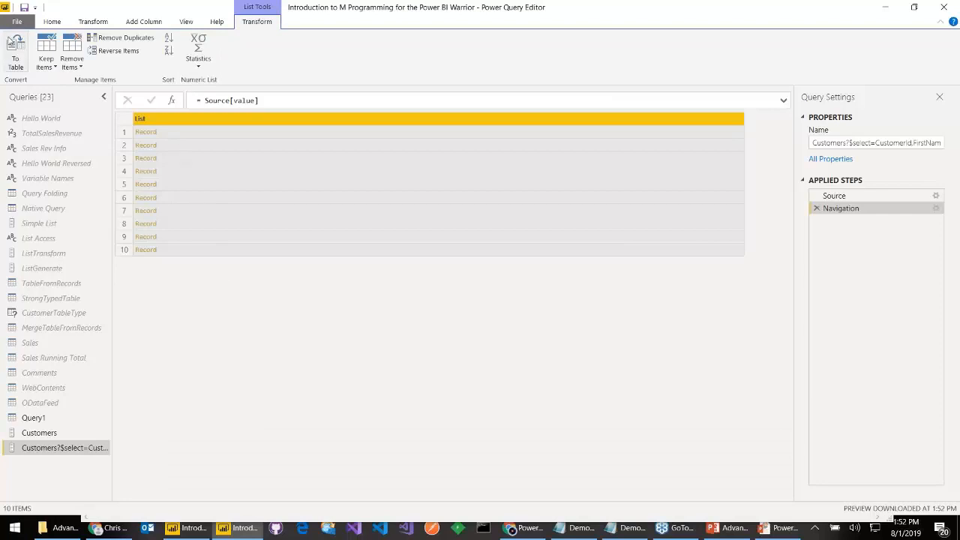
click(16, 48)
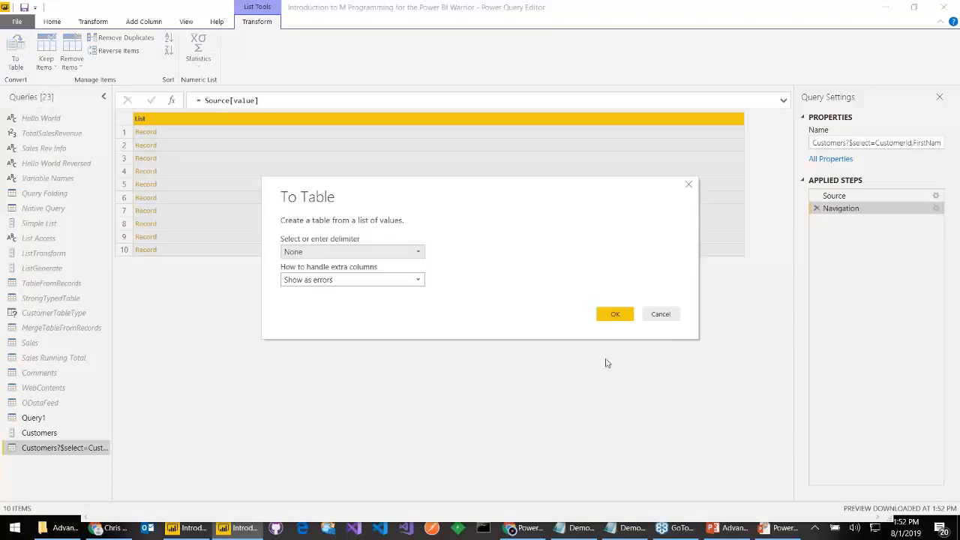
click(613, 313)
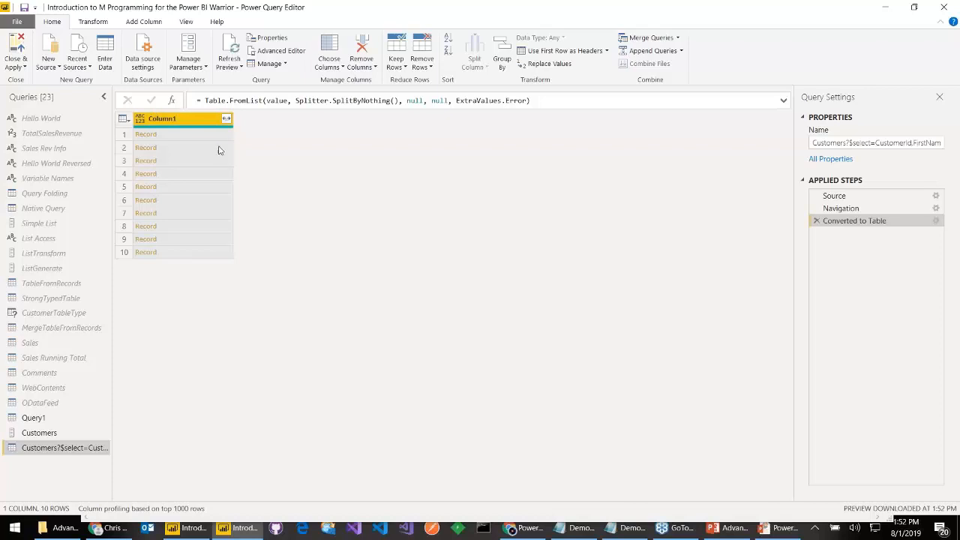
- Expand all fields of Column1 into separate columns without the original column name as prefix
click(226, 120)
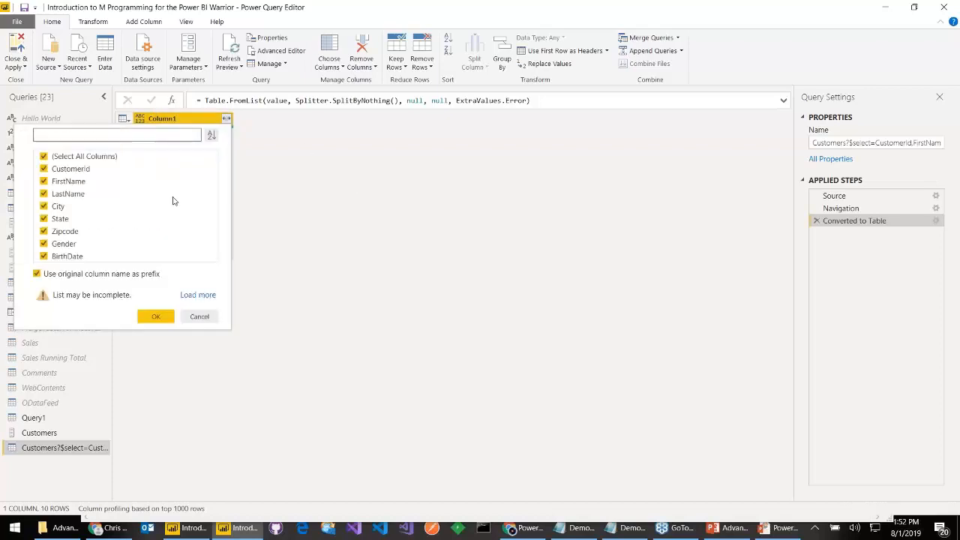
click(44, 156)
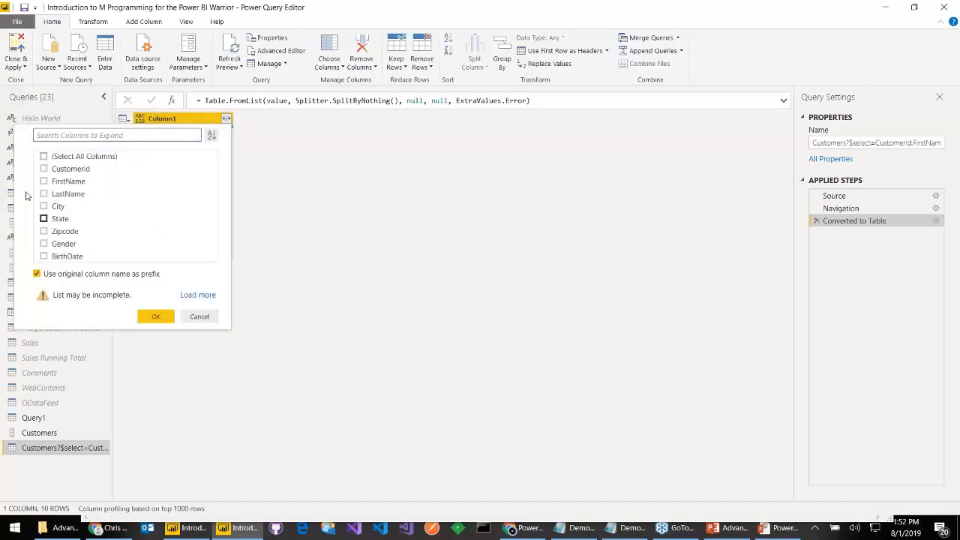
click(43, 156)
click(37, 274)
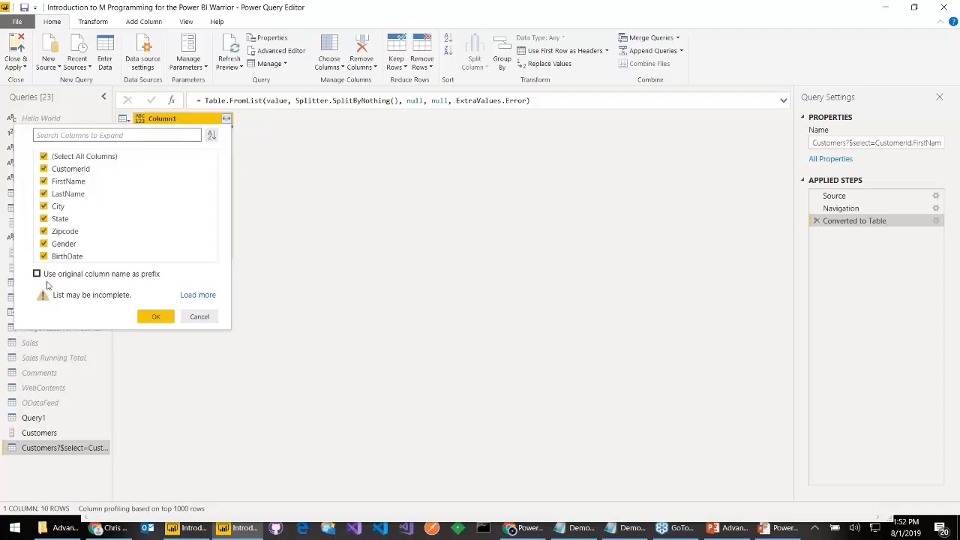
click(154, 317)
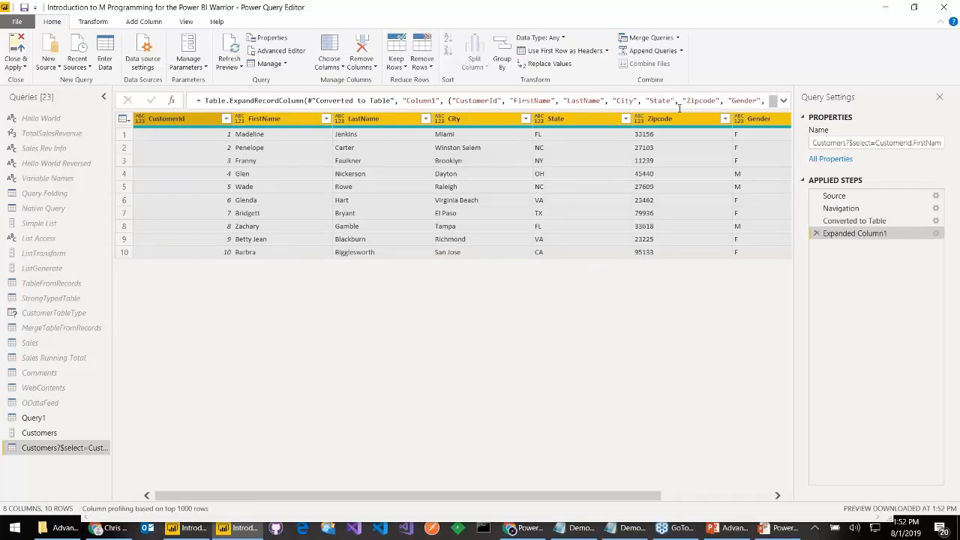
- Switch back to the PowerPoint slide show
key(alt+Tab)
key(alt+Tab)
key(alt+Tab)
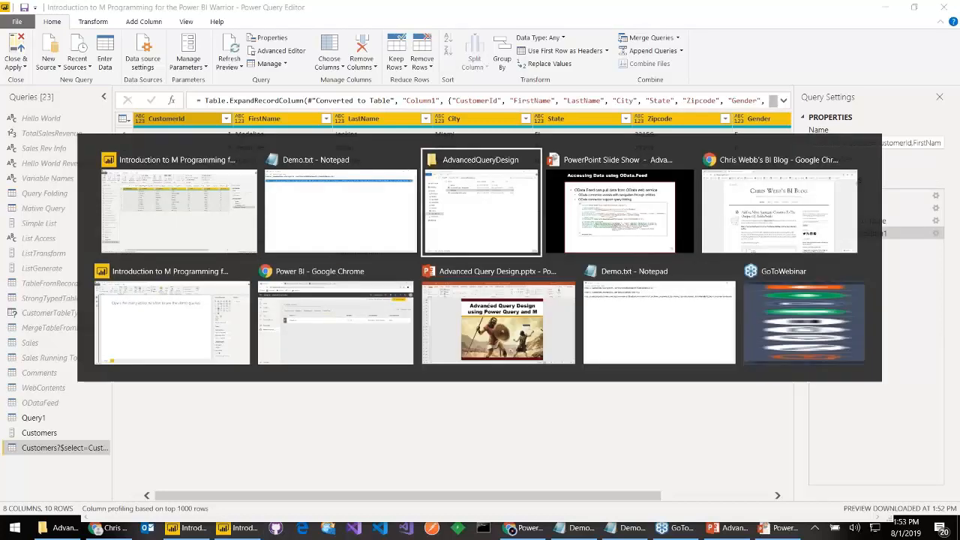
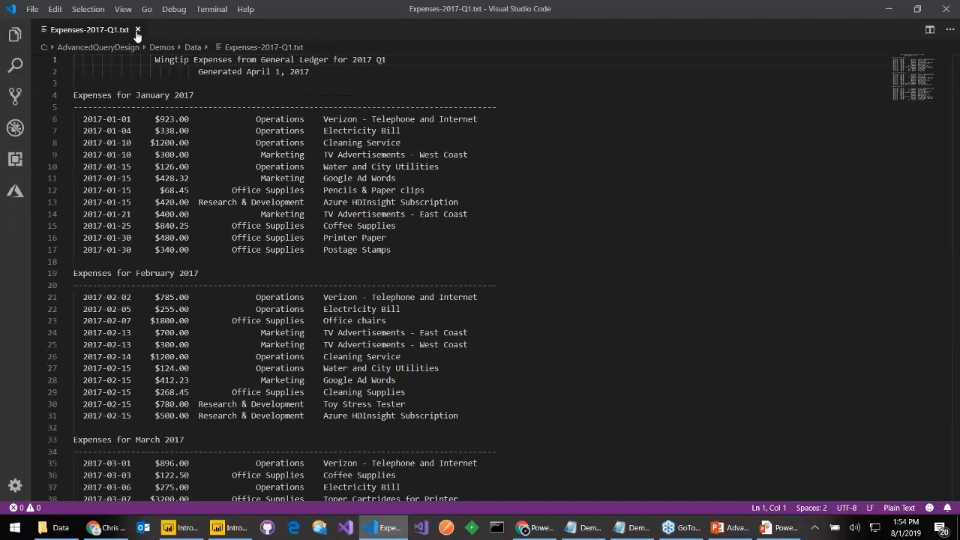
- Close Visual Studio Code with the Expenses-2017-Q1.txt file and show the SharePoint demo site's Data library in Chrome
click(953, 14)
key(alt+Tab)
key(alt+Tab)
key(alt+Tab)
key(alt+Tab)
key(Tab)
key(Tab)
key(Tab)
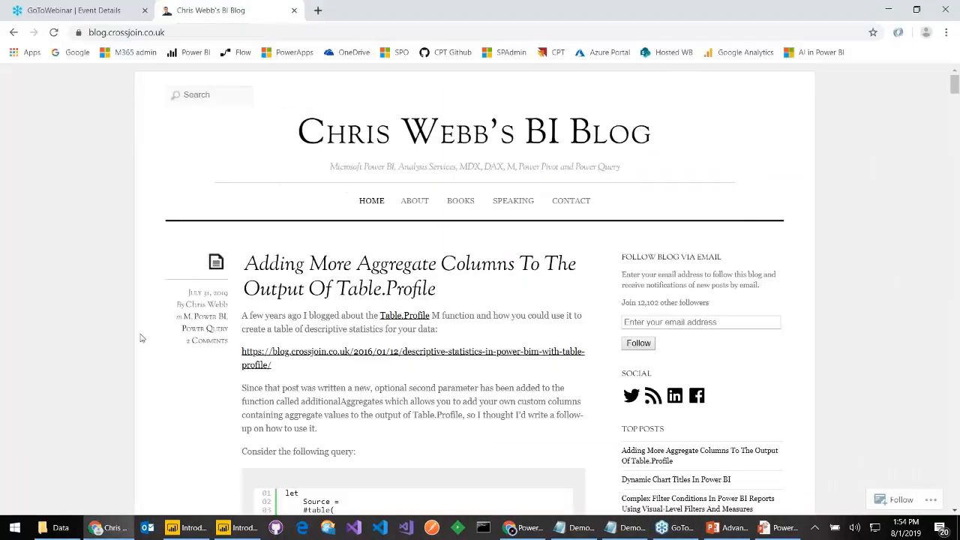
click(525, 527)
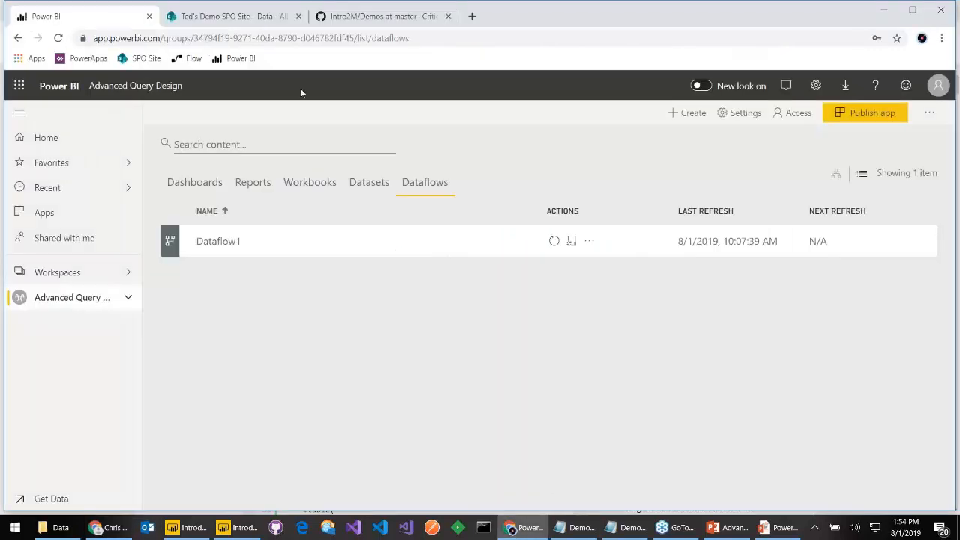
click(234, 16)
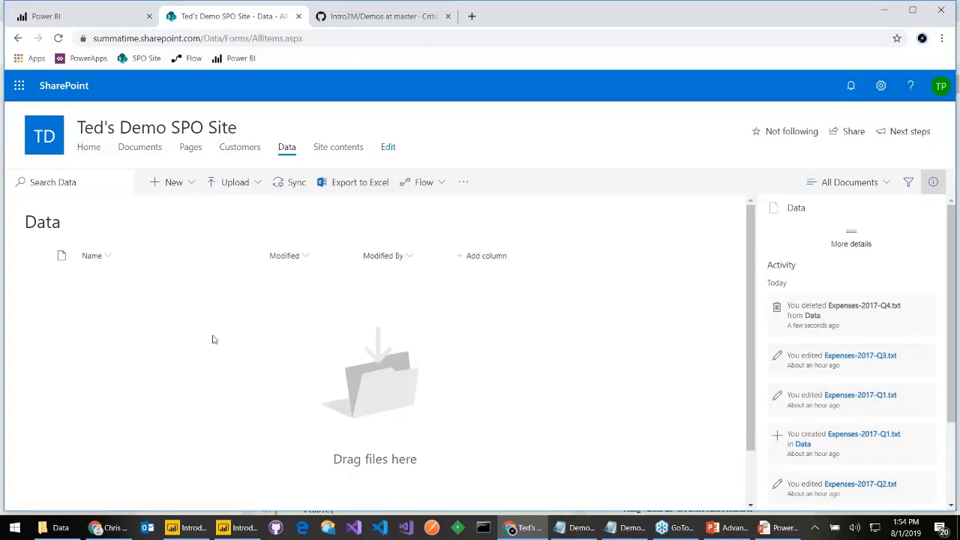
- Upload Expenses-2017-Q1.txt, Expenses-2017-Q2.txt and Expenses-2017-Q3.txt from the local Data folder to the SharePoint Data library
key(alt+Tab)
key(alt+Tab)
key(alt+Tab)
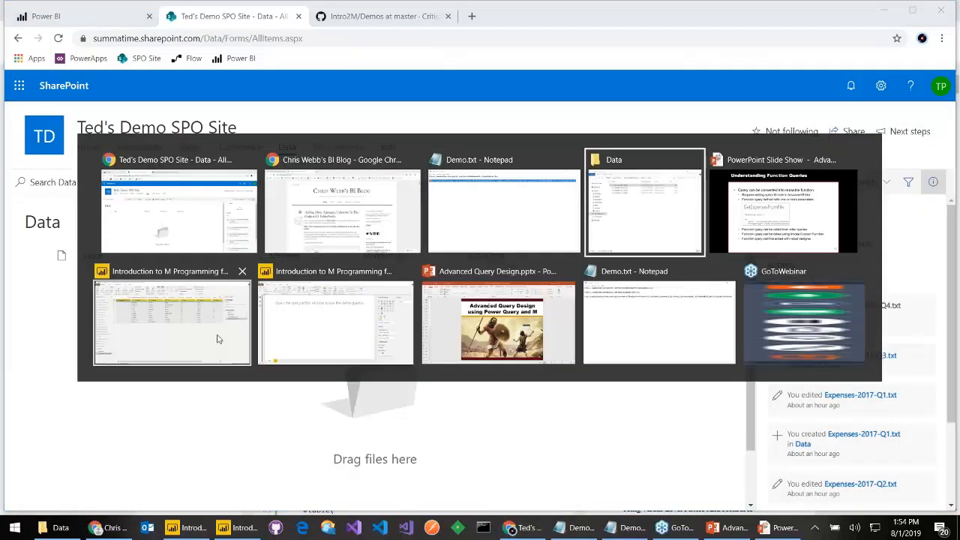
shift+click(508, 124)
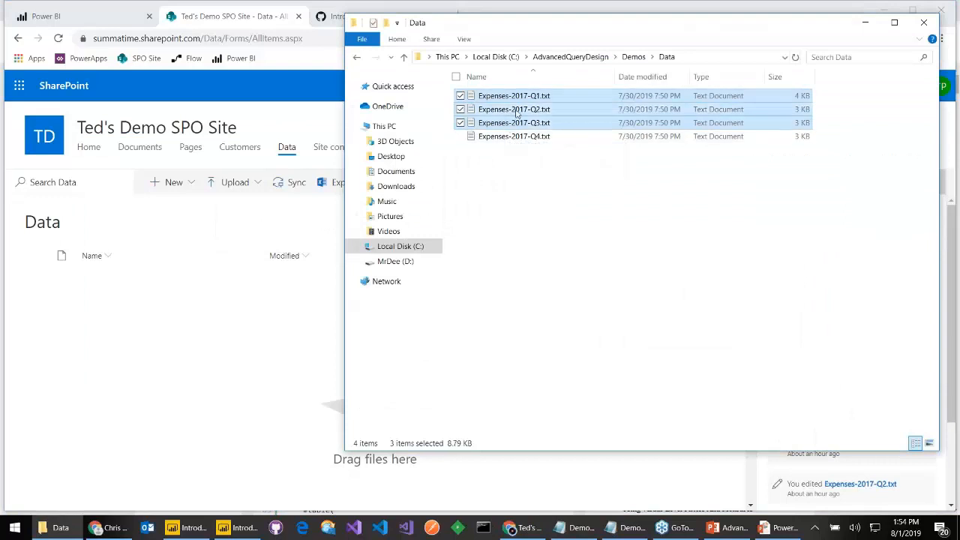
drag(519, 110, 193, 303)
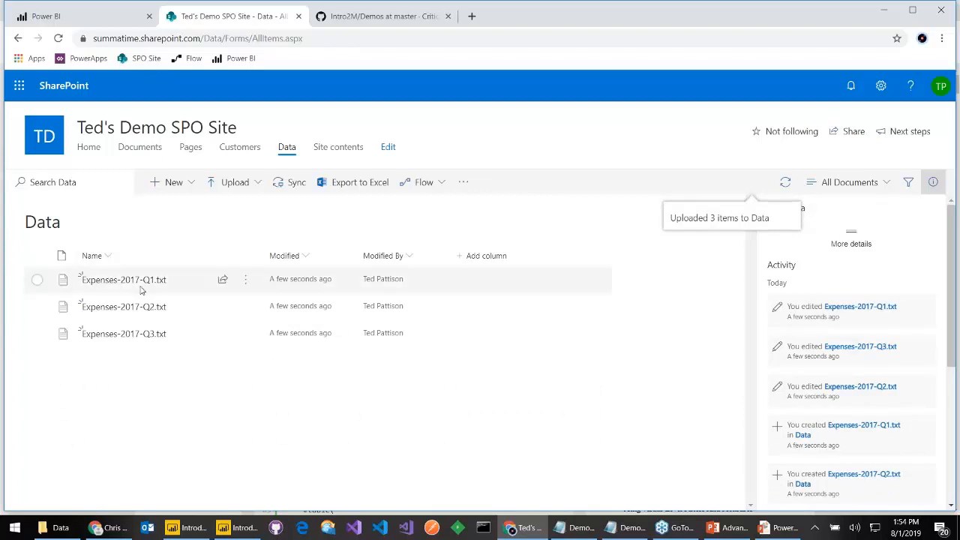
mouse_move(141, 281)
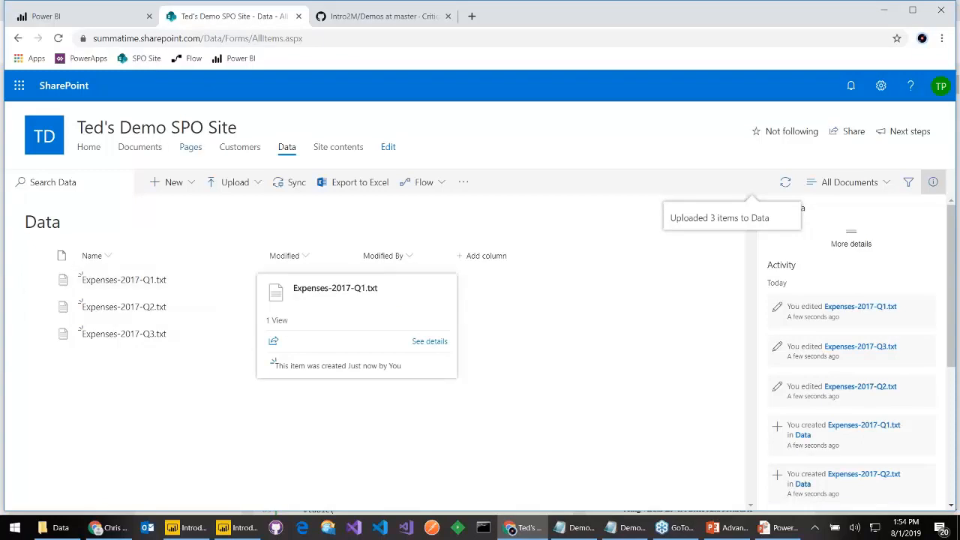
drag(225, 38, 47, 18)
key(ctrl+c)
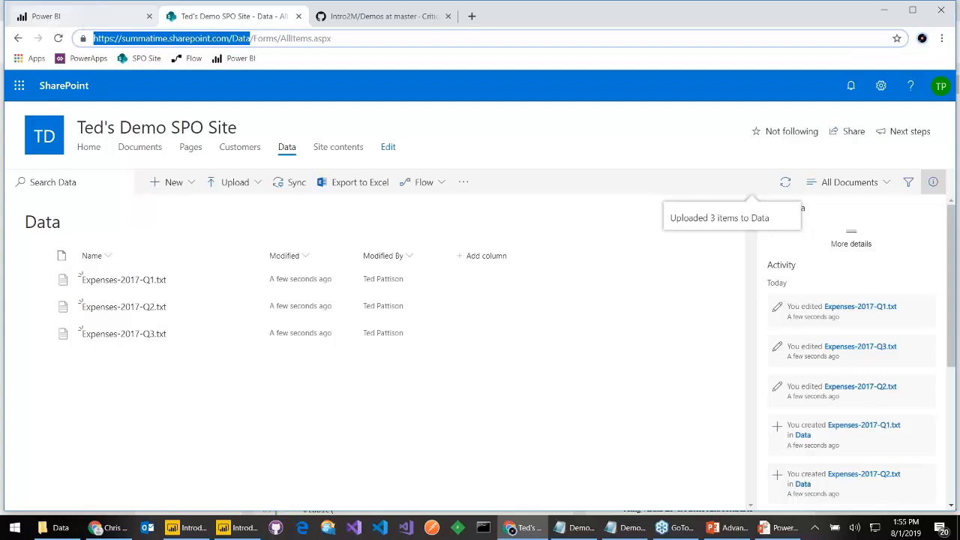
key(super+r)
text(notepad)
key(Return)
key(ctrl+v)
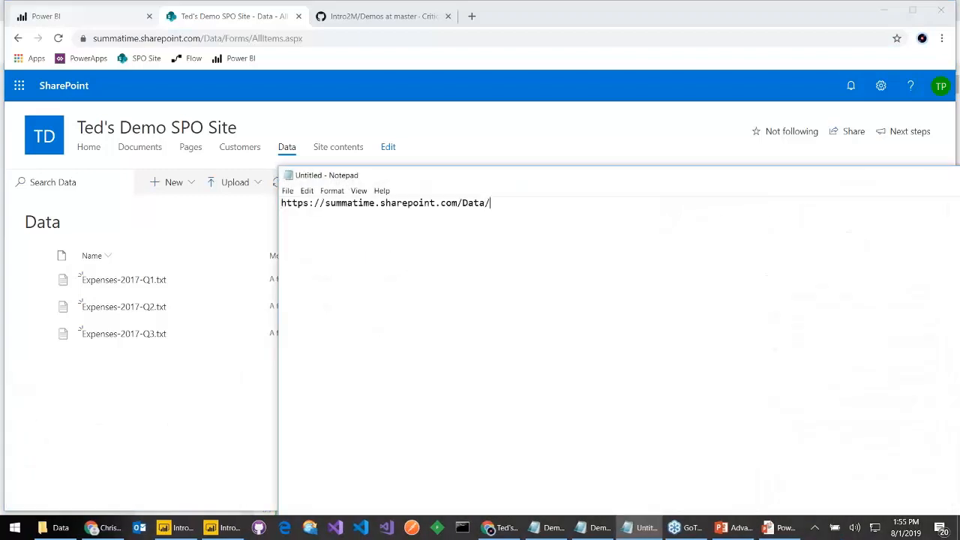
- Copy the file name Expenses-2017-Q1 from the SharePoint Data library and append it to the library address in Notepad
click(67, 413)
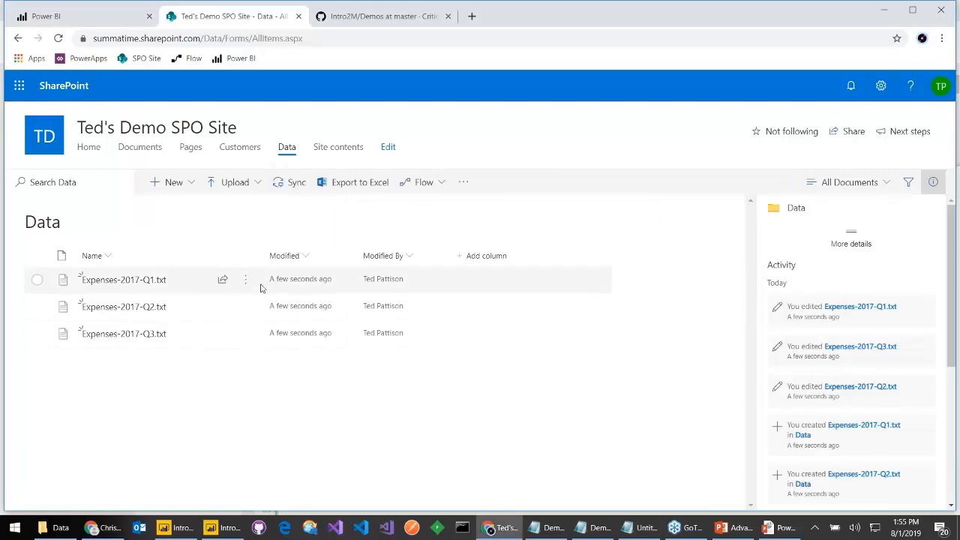
click(246, 282)
click(246, 283)
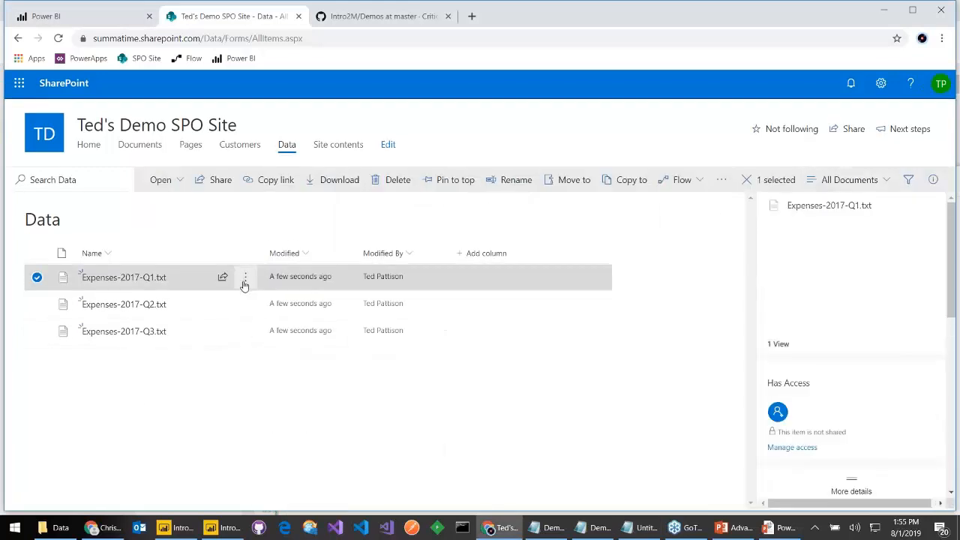
click(246, 284)
click(271, 335)
key(ctrl+c)
key(Escape)
key(alt+Tab)
key(ctrl+v)
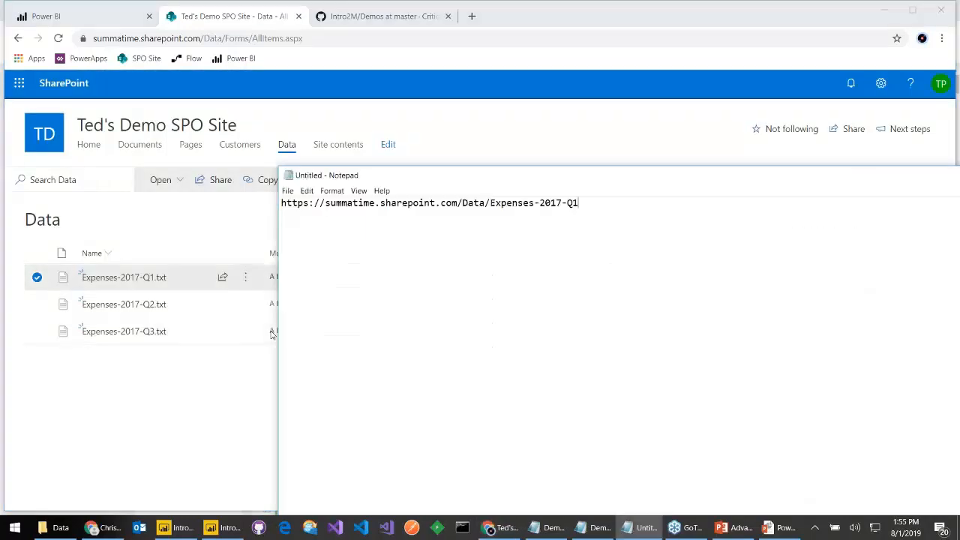
- Copy the complete file address from Notepad and switch to the Power Query Editor
key(ctrl+a)
key(ctrl+c)
key(alt+Tab)
key(alt+Tab)
key(alt+Tab)
key(alt+Tab)
key(alt+Tab)
key(alt+Tab)
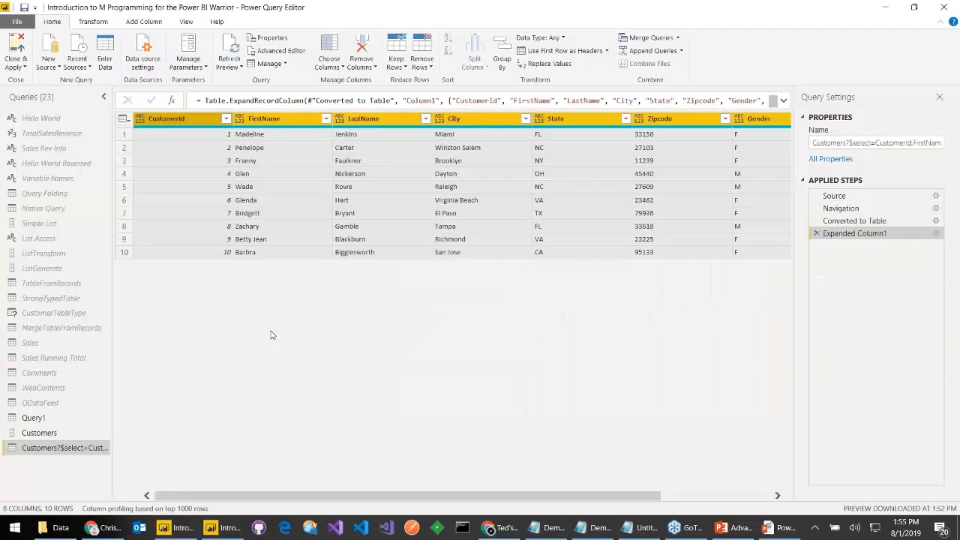
- Create a new blank report in Power BI Desktop and dismiss its start screen
click(16, 21)
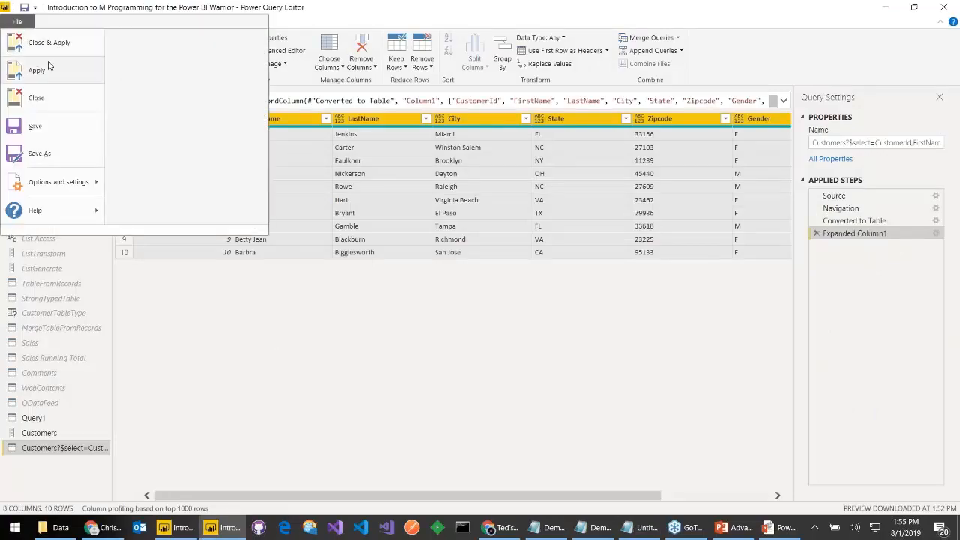
click(166, 8)
click(169, 528)
click(16, 22)
click(326, 196)
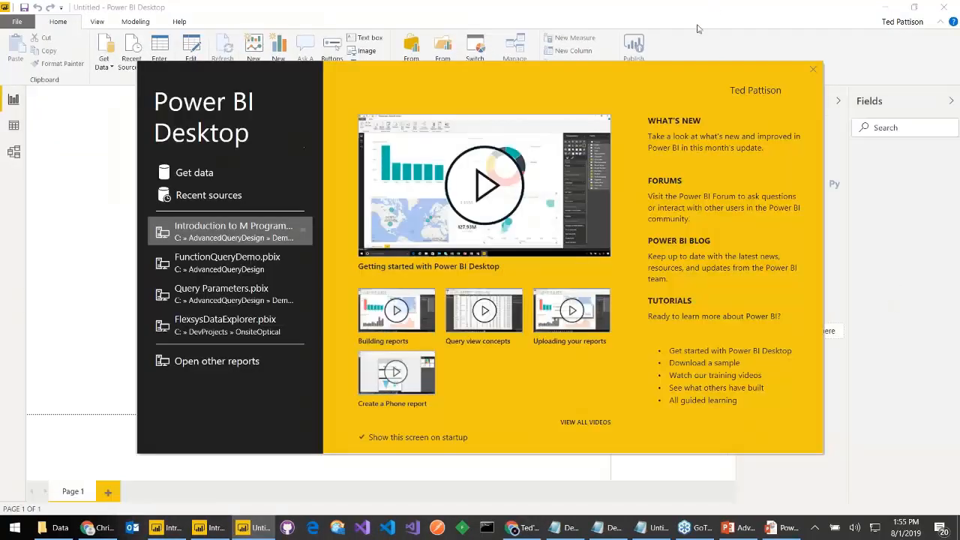
click(813, 70)
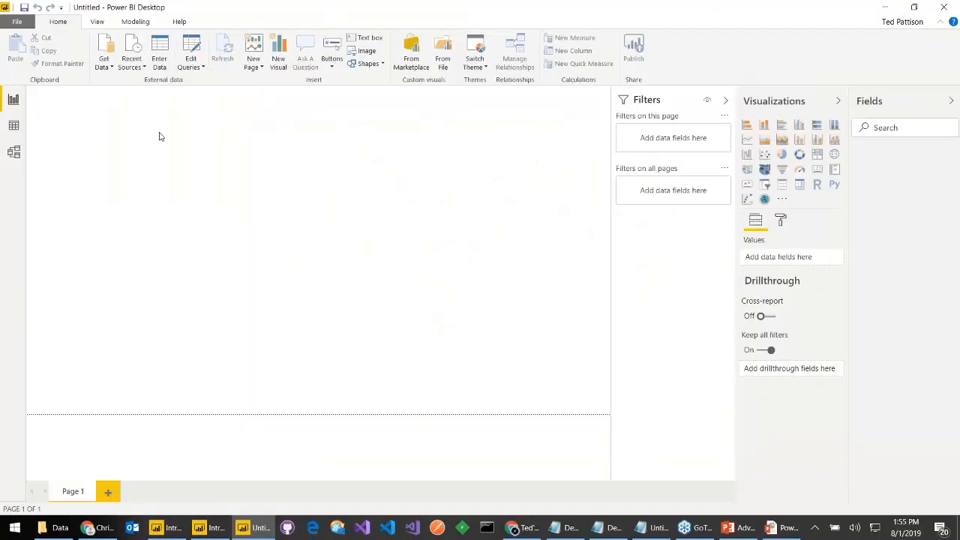
click(105, 67)
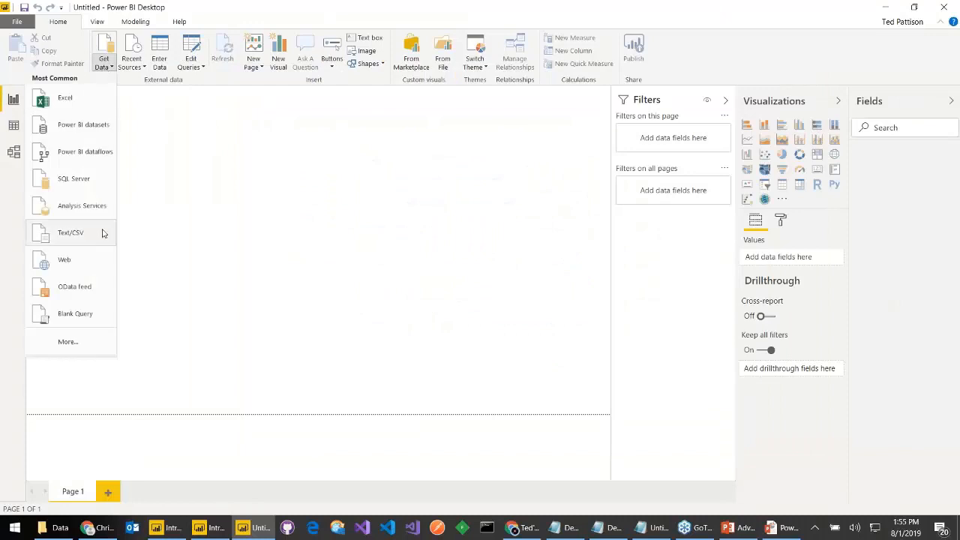
click(95, 267)
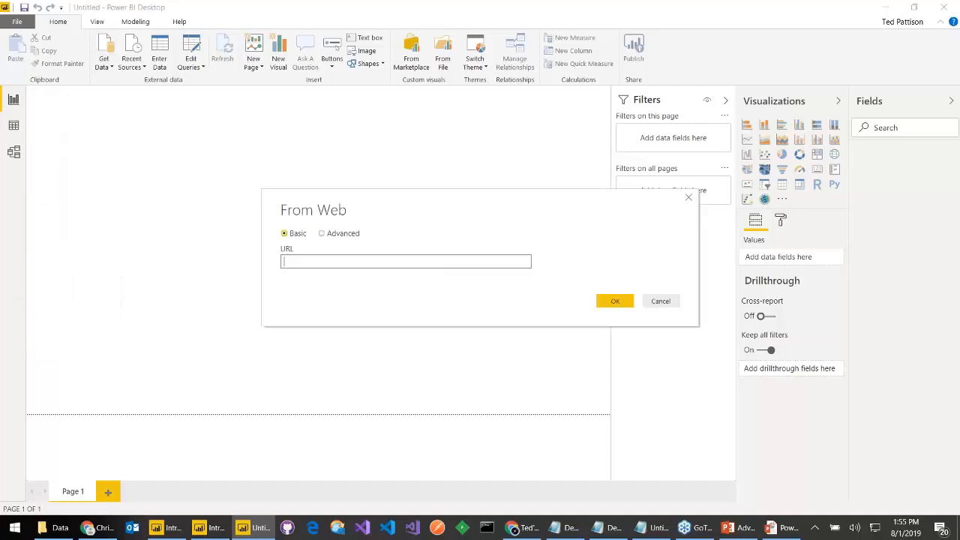
key(ctrl+v)
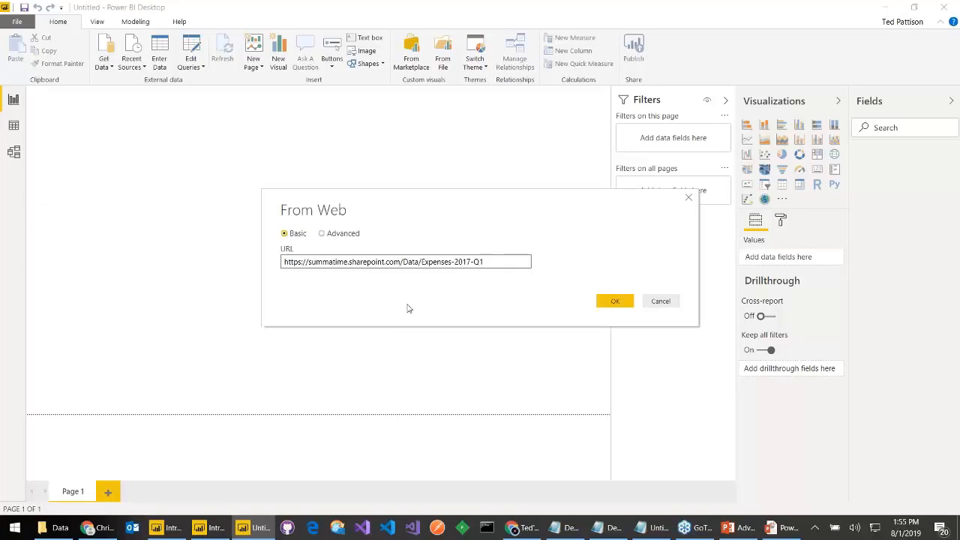
click(619, 301)
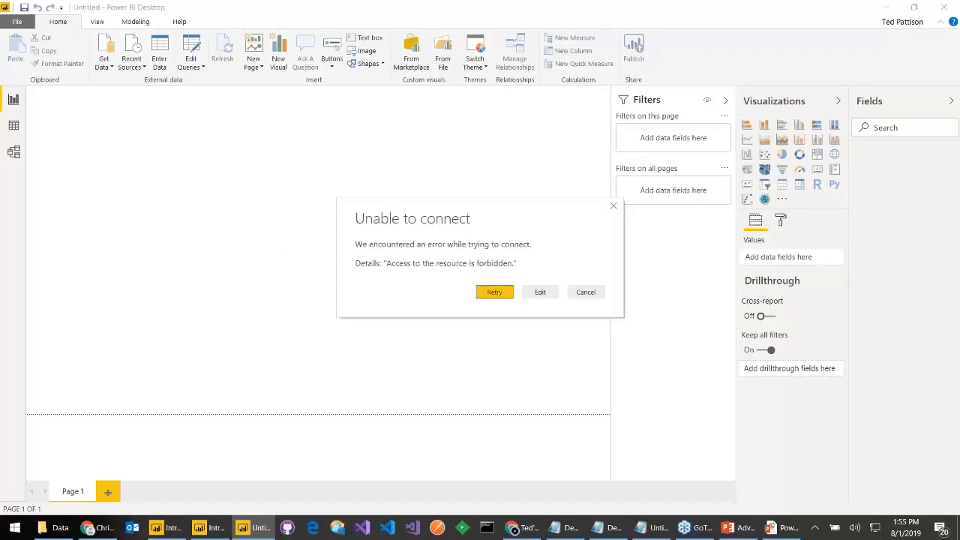
click(539, 296)
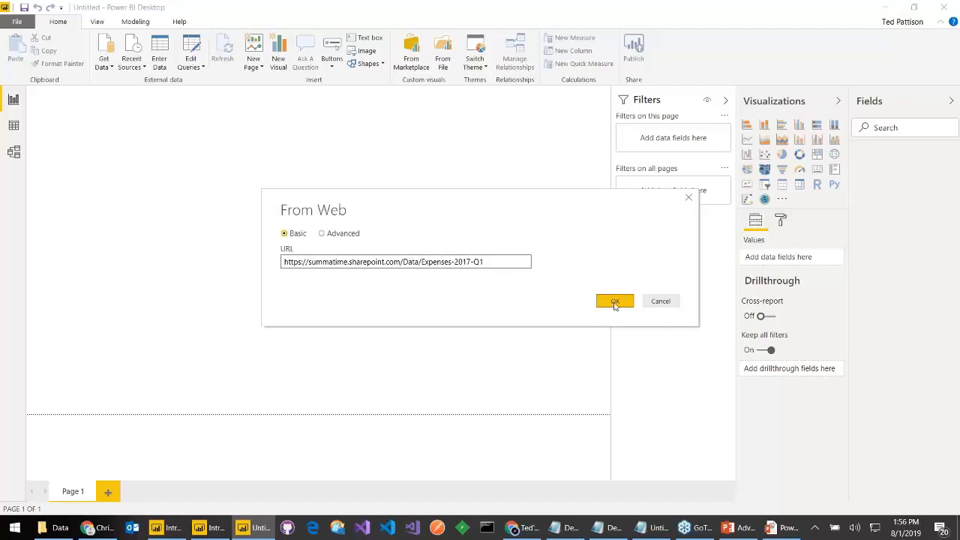
click(643, 301)
click(193, 66)
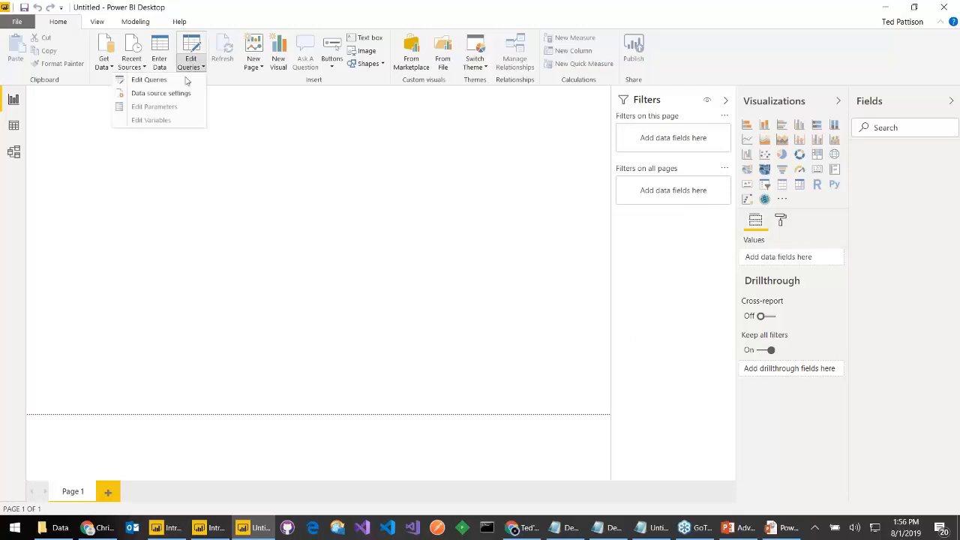
click(181, 94)
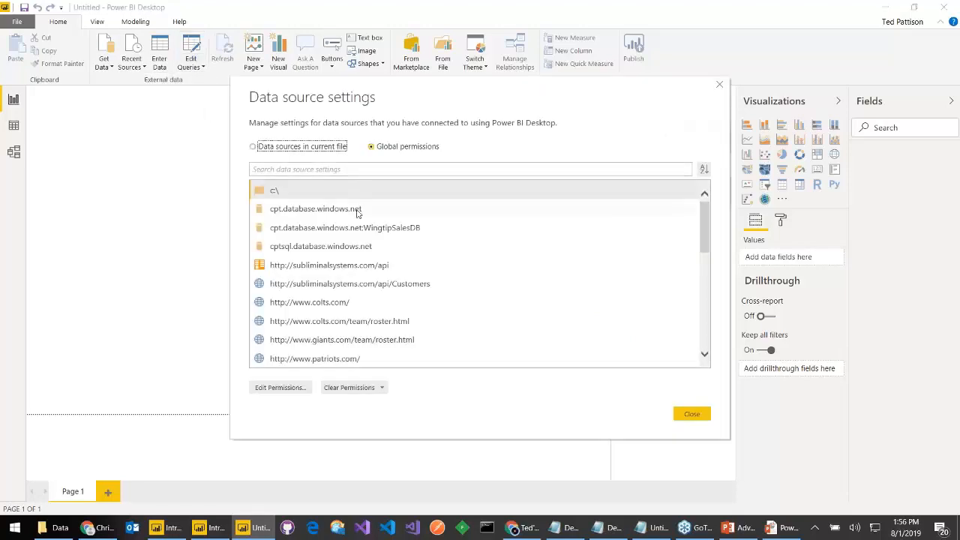
scroll(358, 270, down, 1)
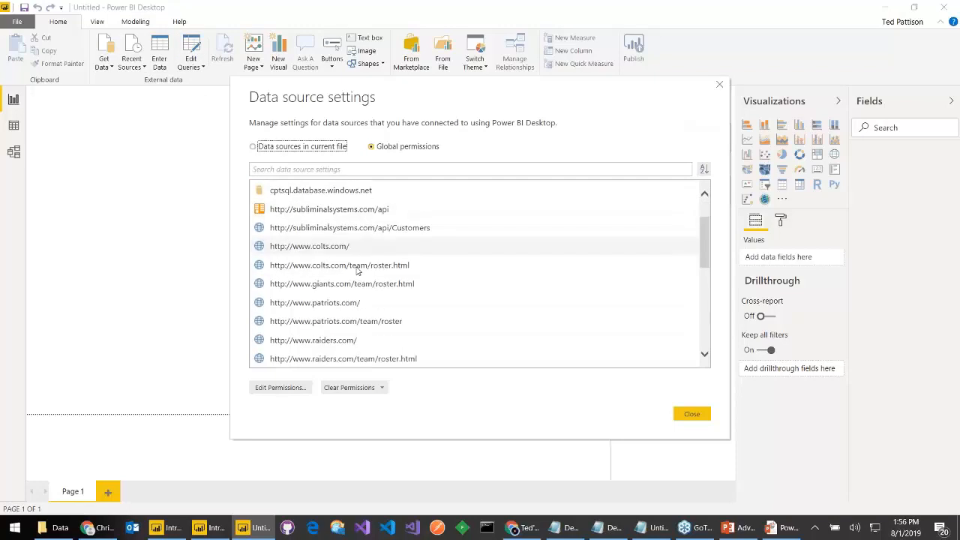
scroll(358, 271, down, 2)
scroll(358, 271, down, 1)
scroll(358, 271, up, 2)
scroll(357, 272, down, 5)
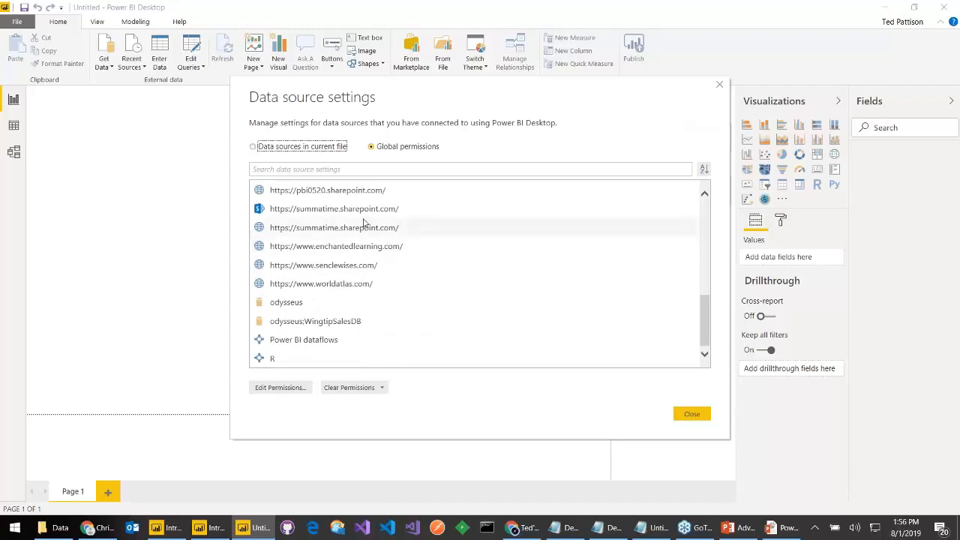
click(355, 234)
click(349, 388)
click(537, 293)
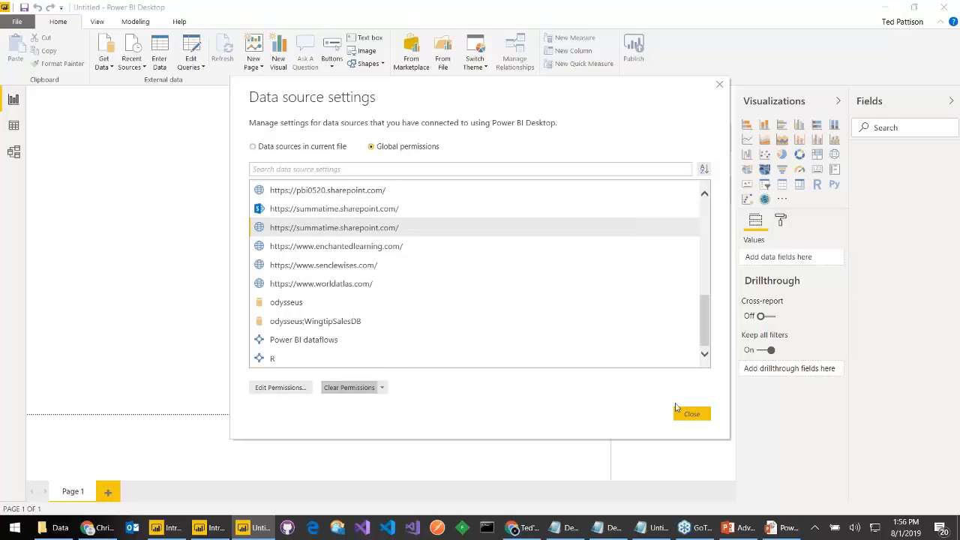
click(690, 413)
click(98, 72)
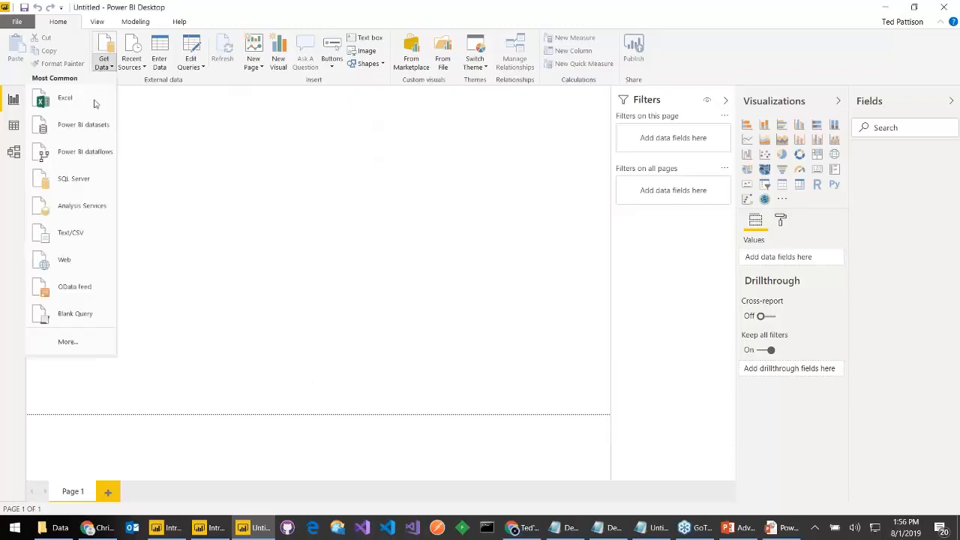
click(81, 260)
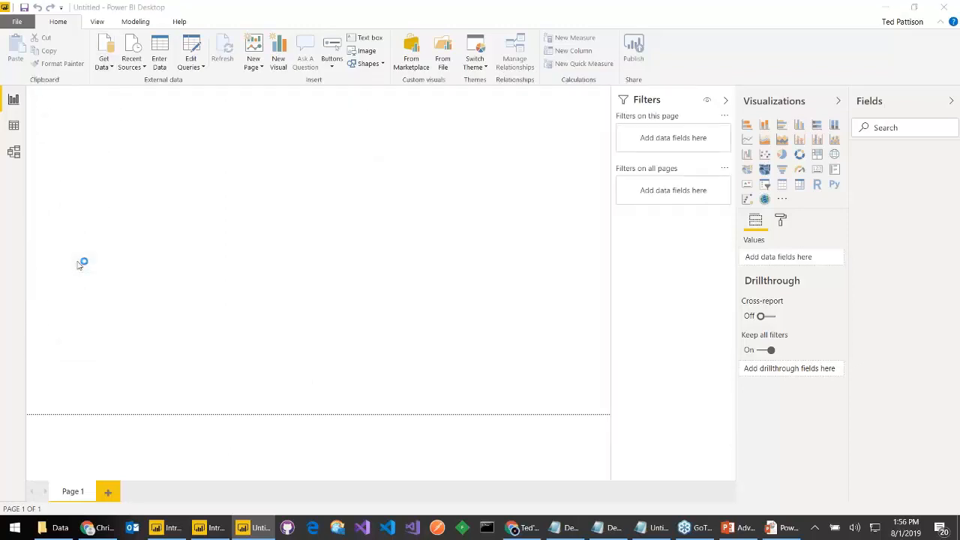
key(ctrl+v)
click(627, 300)
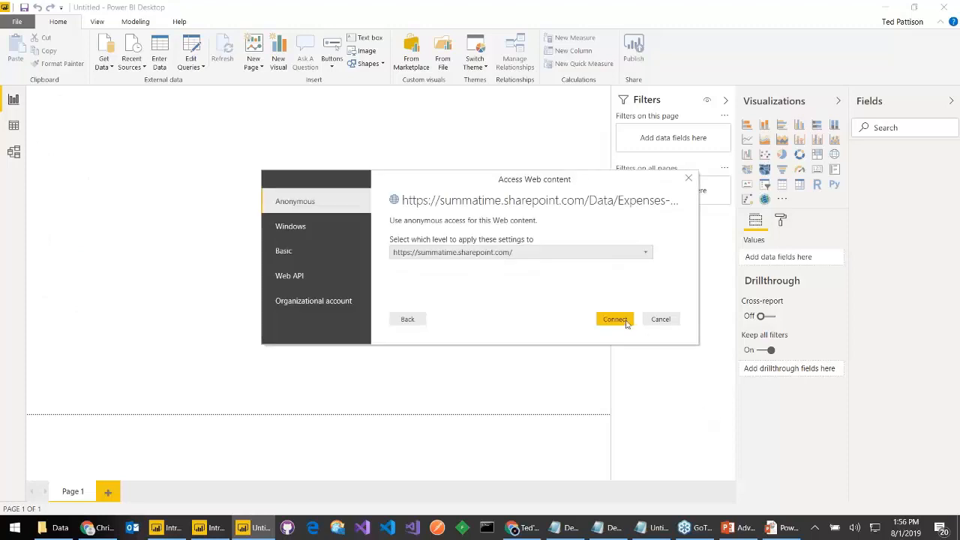
click(615, 319)
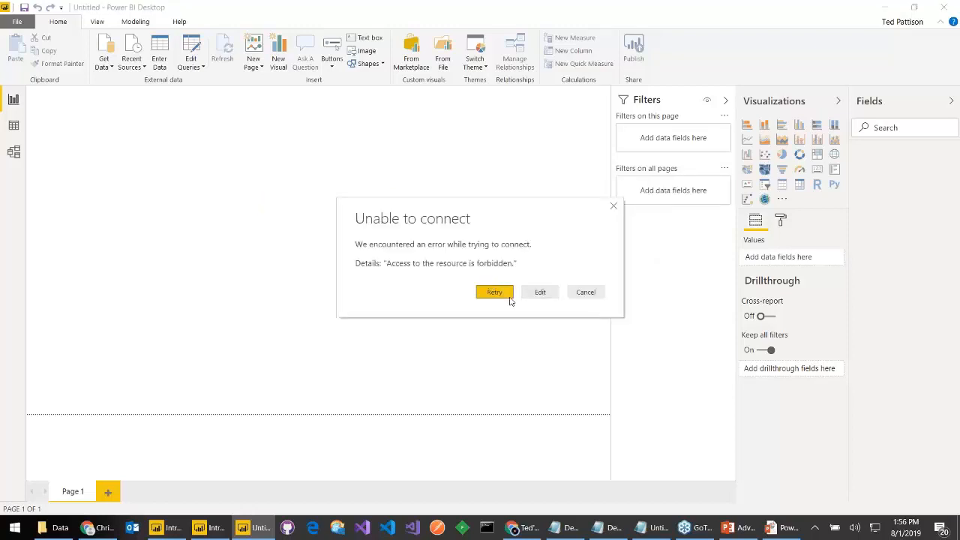
click(541, 294)
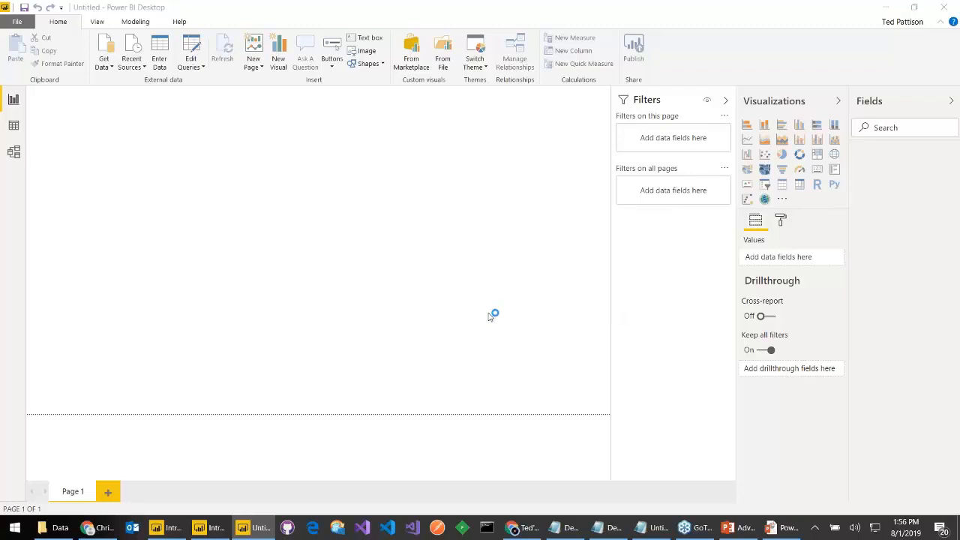
click(661, 301)
- Open FunctionQueryDemo.pbix from the local AdvancedQueryDesign folder in Power BI Desktop
click(52, 527)
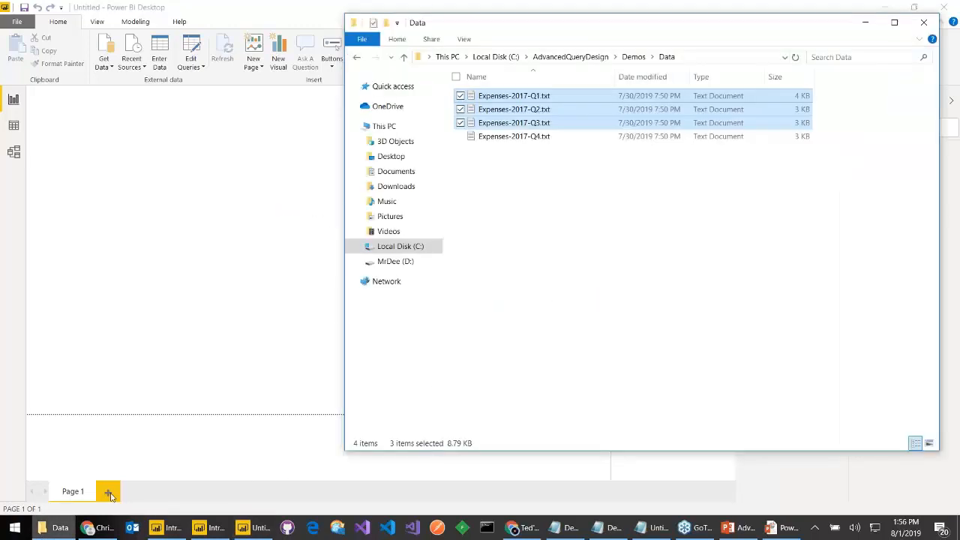
click(558, 165)
click(564, 57)
click(537, 139)
double_click(561, 137)
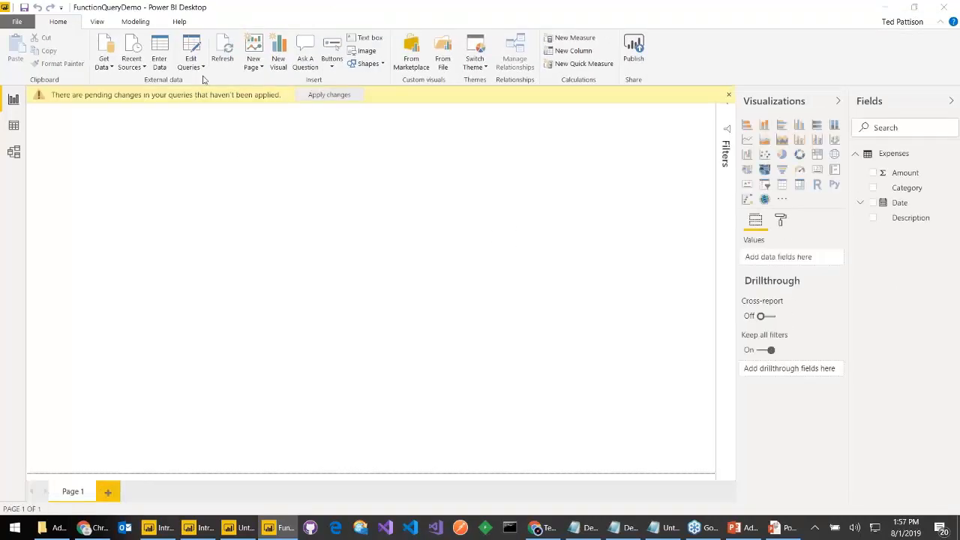
- View the GetExpensesFromFile and Expenses queries of FunctionQueryDemo in the Power Query Editor, and close the editor
click(191, 49)
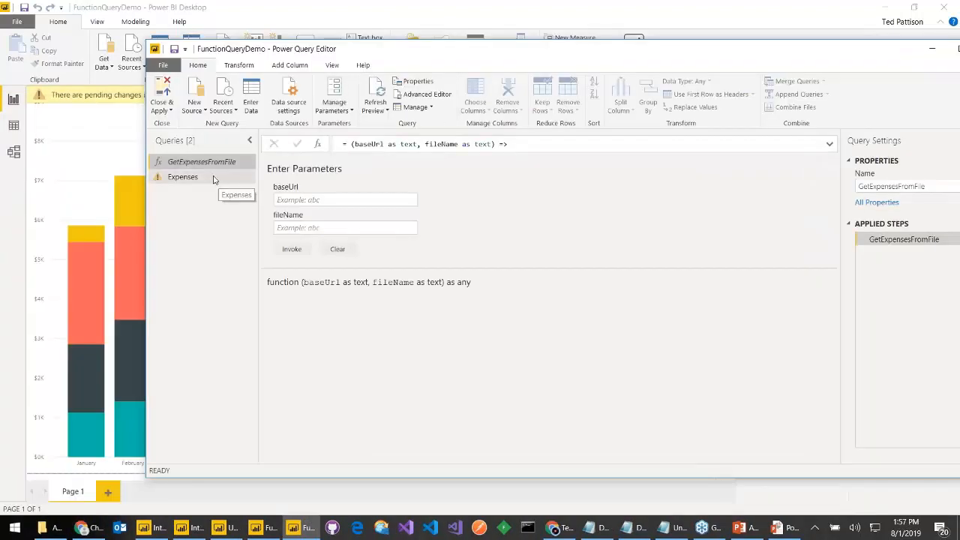
click(214, 177)
click(219, 164)
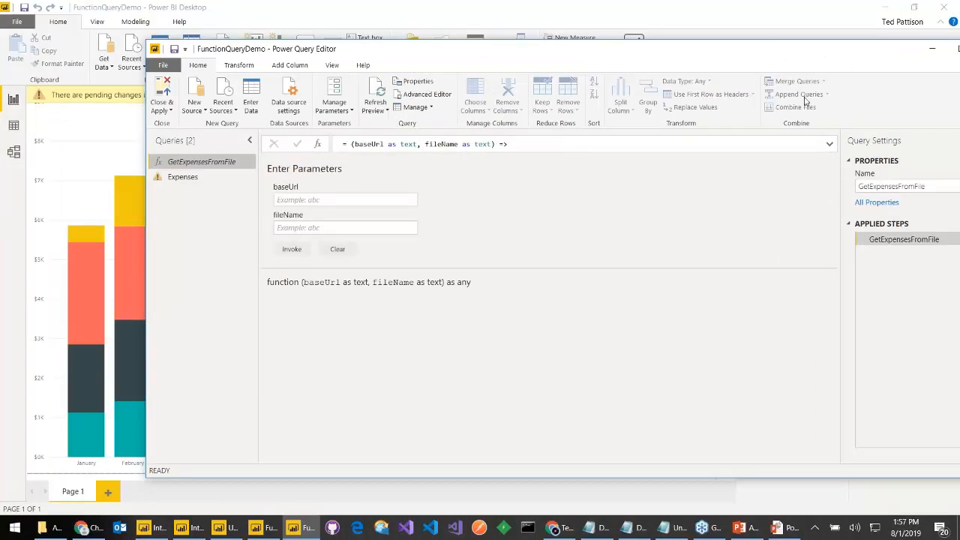
drag(894, 49, 765, 84)
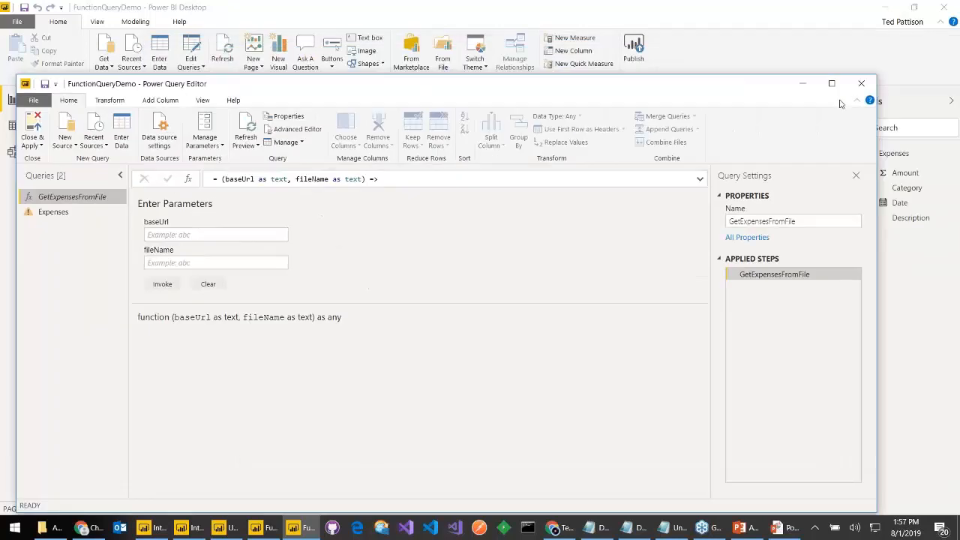
click(864, 87)
- Close all open Power BI Desktop reports, including FunctionQueryDemo, Introduction to M Programming for the Power BI Warrior and the untitled report
key(alt+Tab)
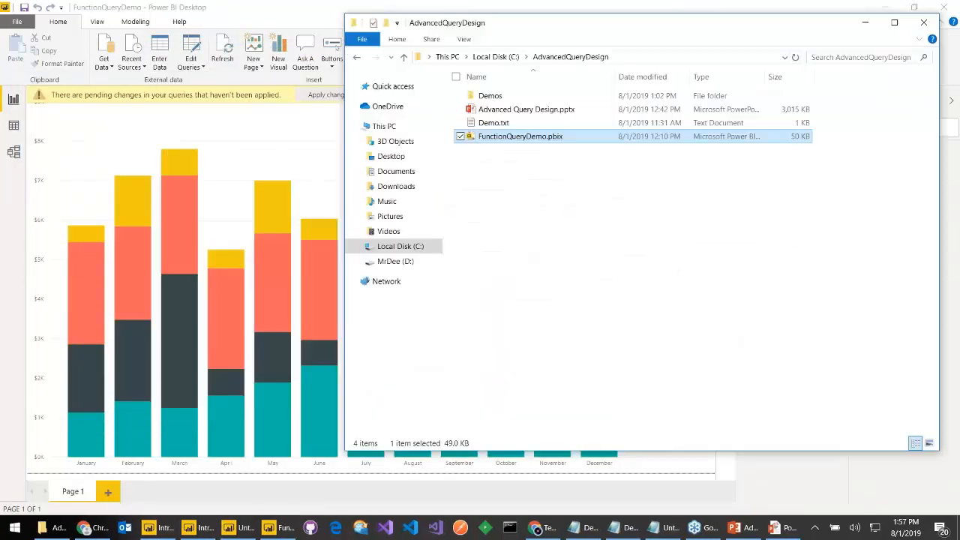
click(244, 12)
key(alt+Tab)
key(Tab)
key(Tab)
click(641, 132)
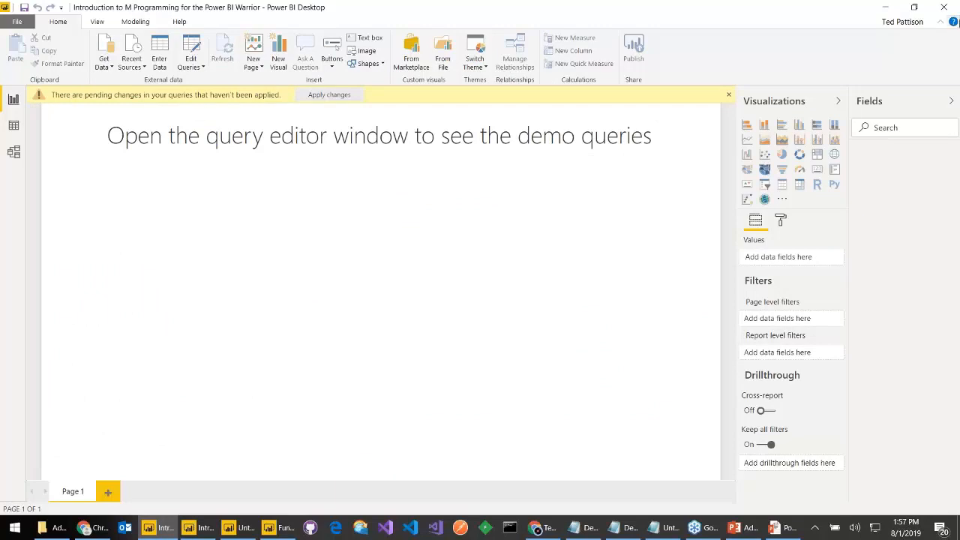
click(537, 290)
click(943, 7)
click(944, 6)
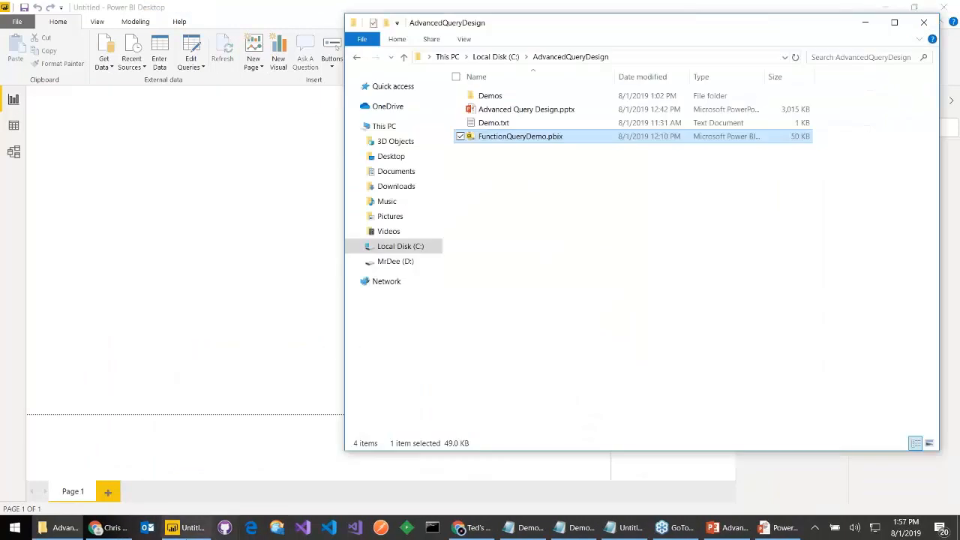
click(184, 527)
click(943, 7)
click(537, 283)
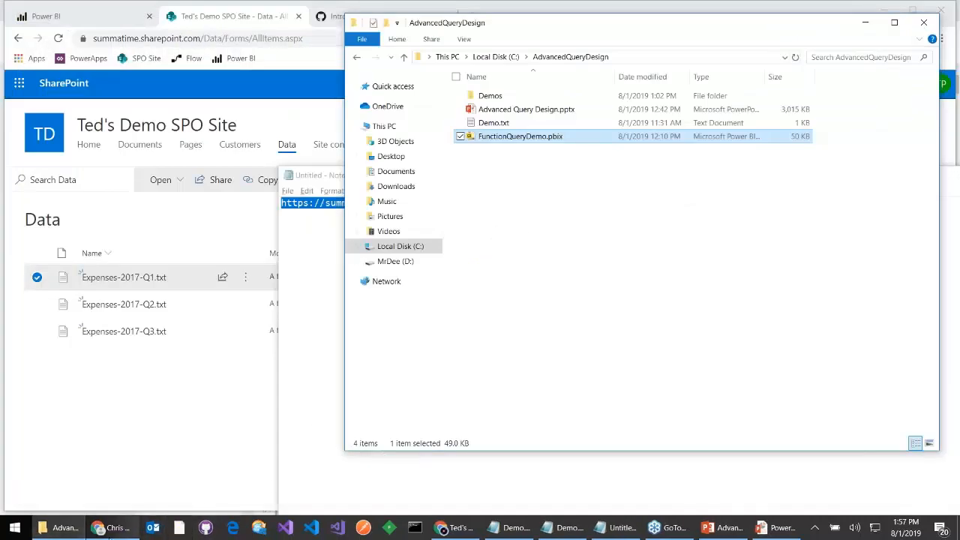
- Start a fresh Power BI Desktop session from Windows and dismiss the start screen
click(85, 530)
key(super)
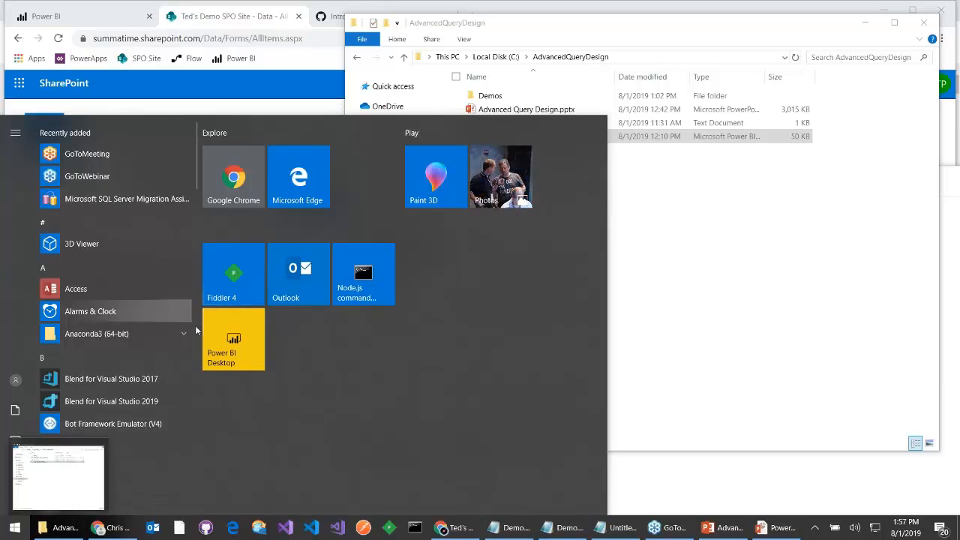
click(247, 327)
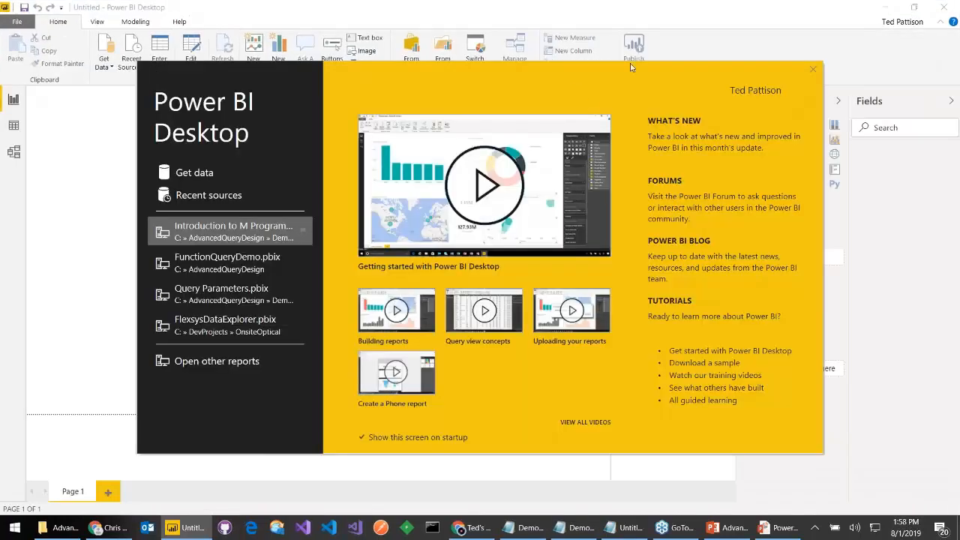
click(814, 73)
- Try to connect to the recently used summatime.sharepoint.com/Data Expenses web source, and close the untitled report
click(133, 68)
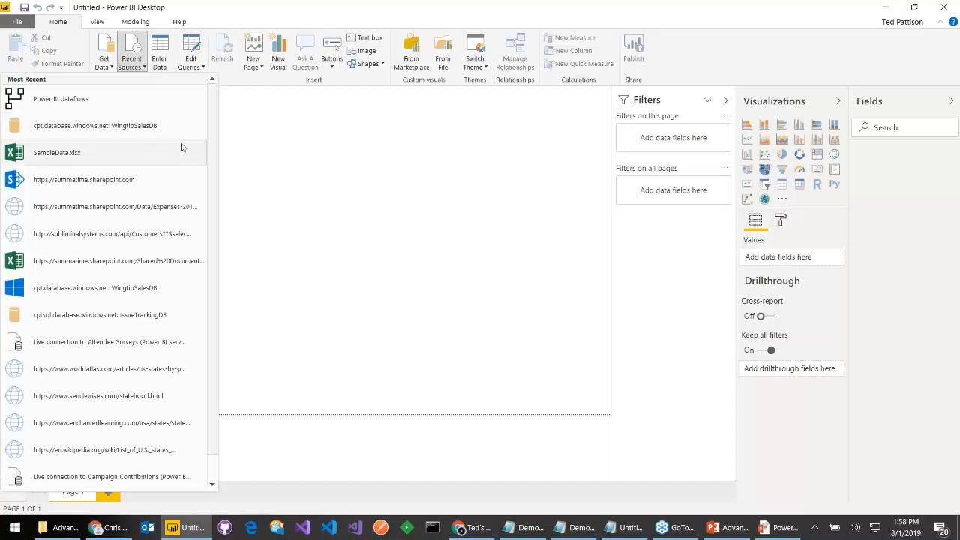
click(187, 208)
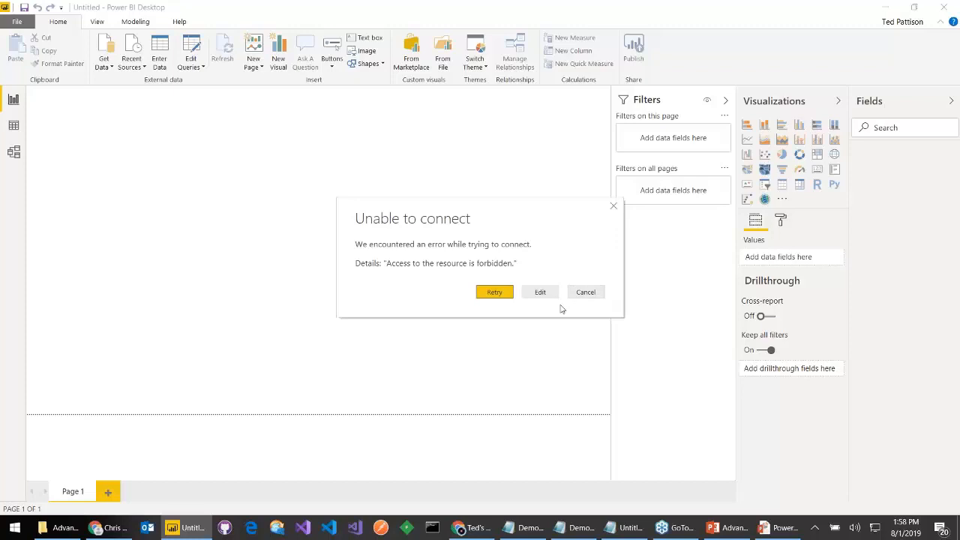
click(593, 290)
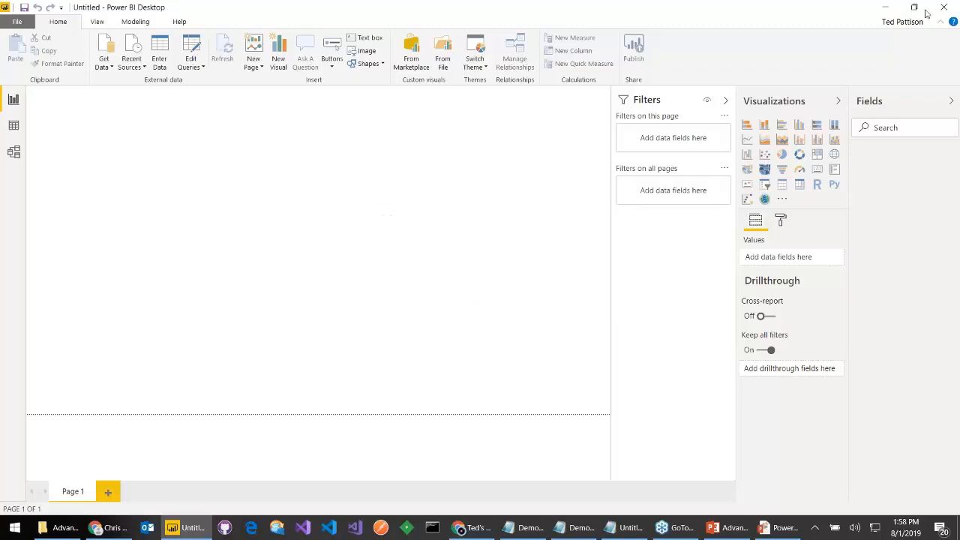
click(950, 9)
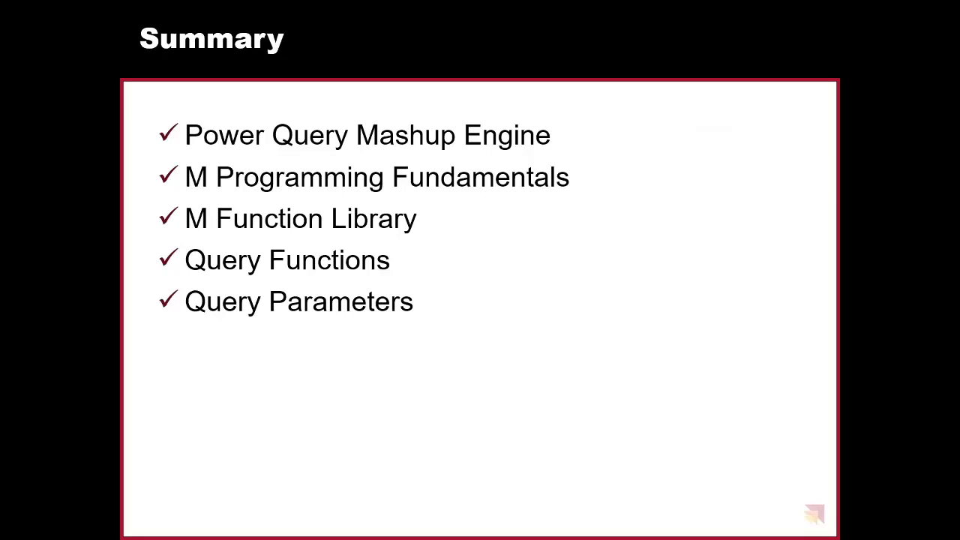
- Advance the slideshow to the Critical Path Training slide, and switch to Chrome to open criticalpathtraining.com
key(Right)
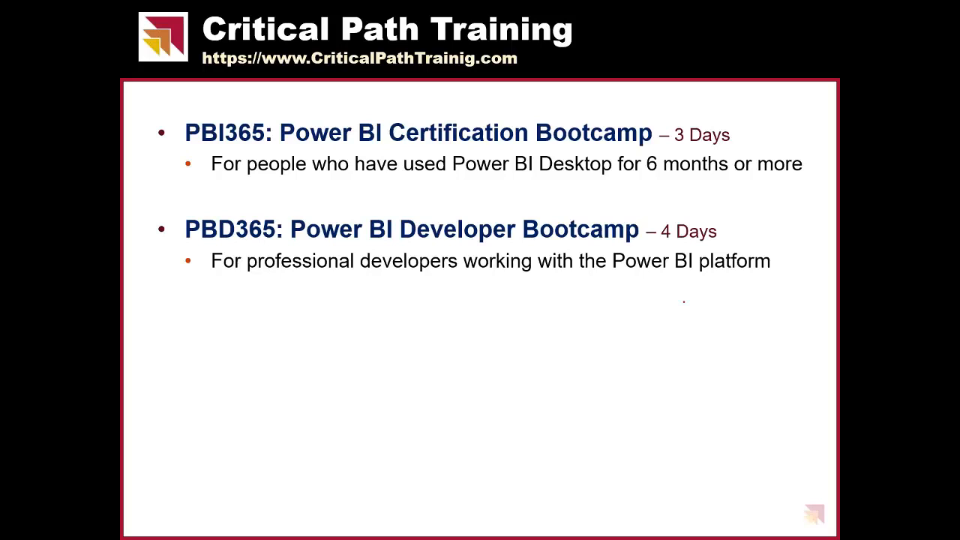
key(alt+Tab)
key(alt+Tab)
key(alt+Tab)
key(alt+Tab)
click(504, 38)
text(crii)
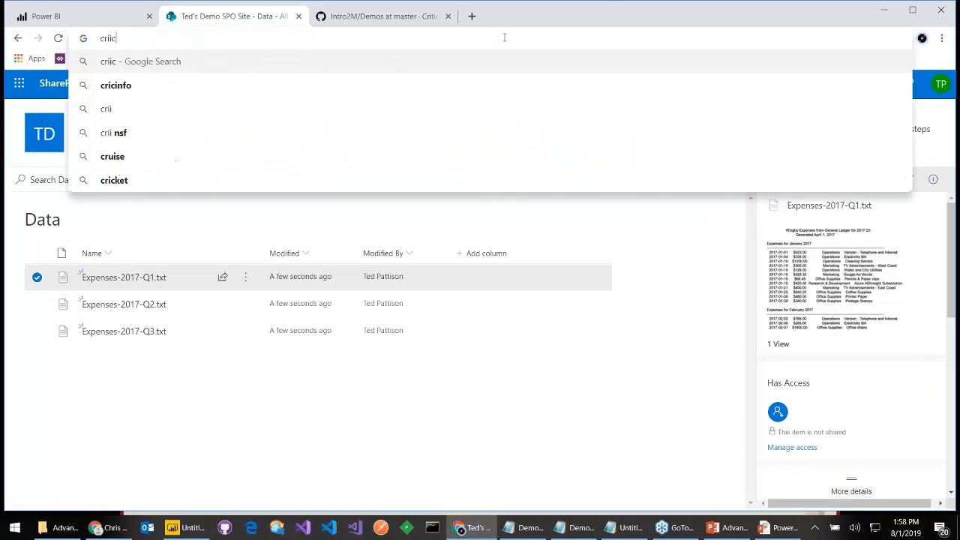
key(BackSpace)
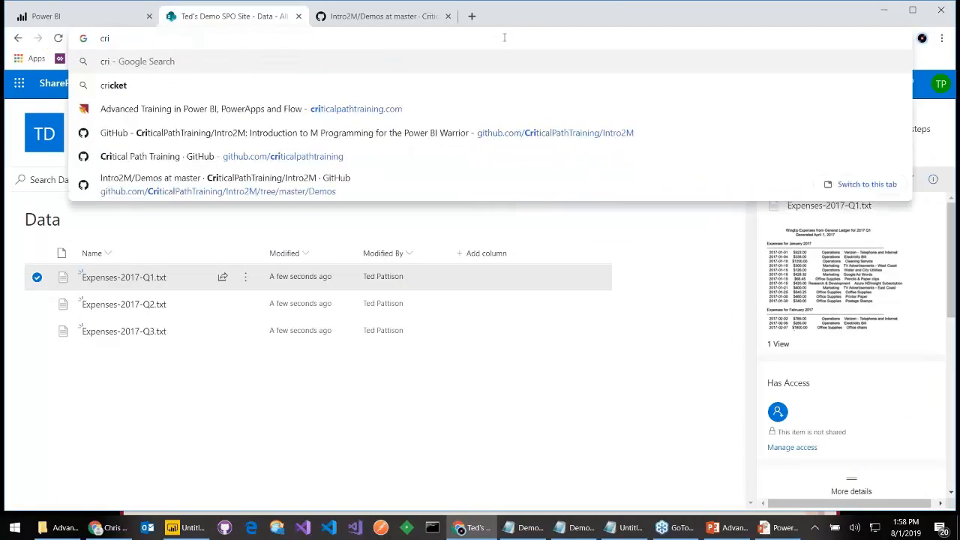
key(Down)
key(Down)
key(Return)
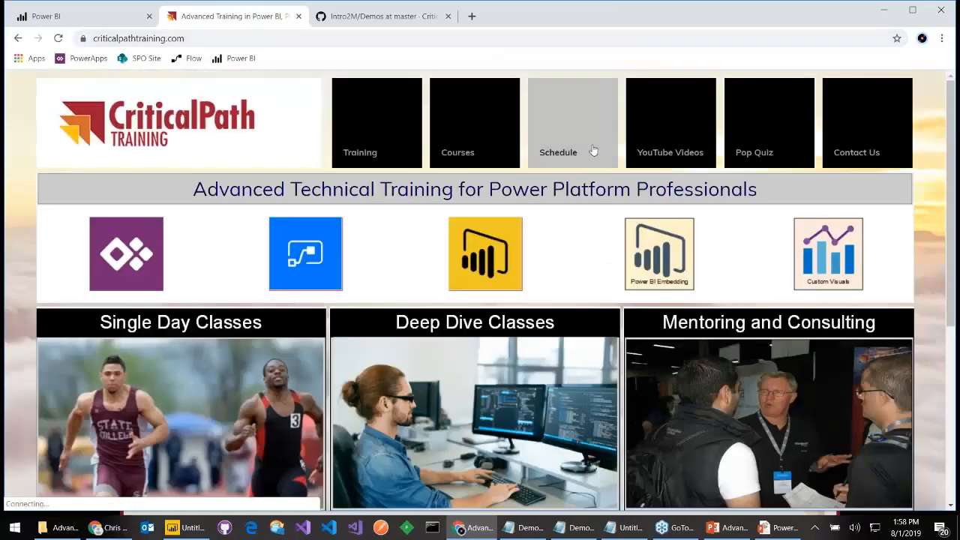
- Open the Power BI Certification Bootcamp course page and look through its prerequisites and detailed class agenda
mouse_move(498, 157)
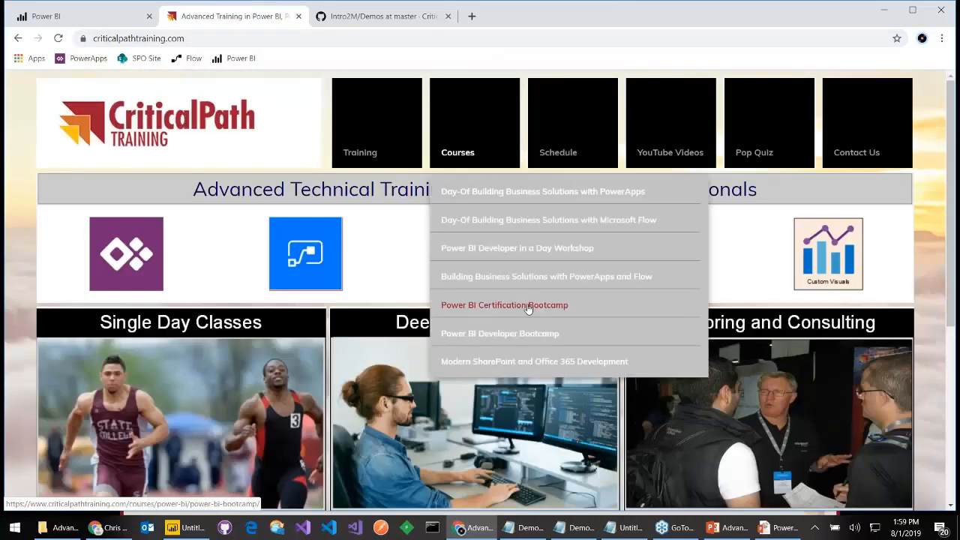
click(527, 311)
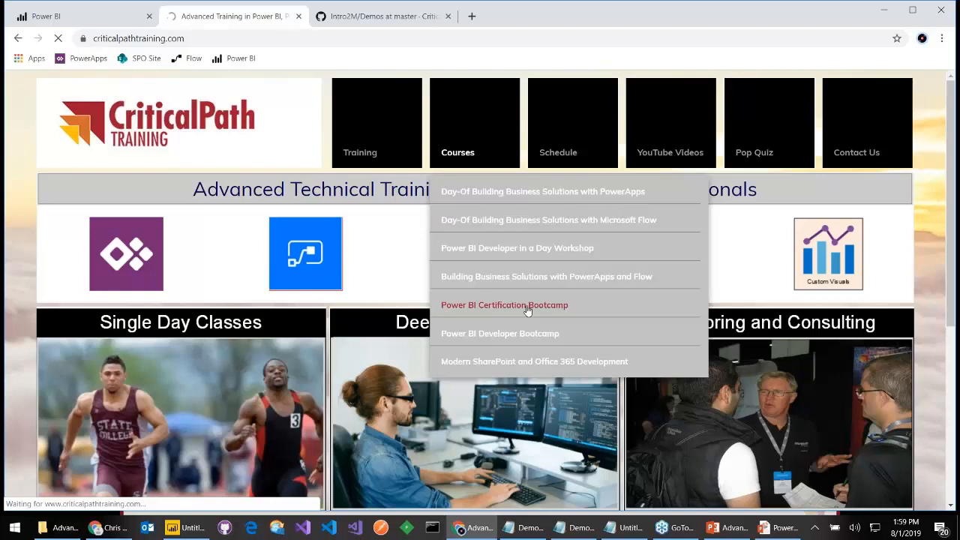
scroll(398, 330, down, 3)
scroll(398, 330, down, 4)
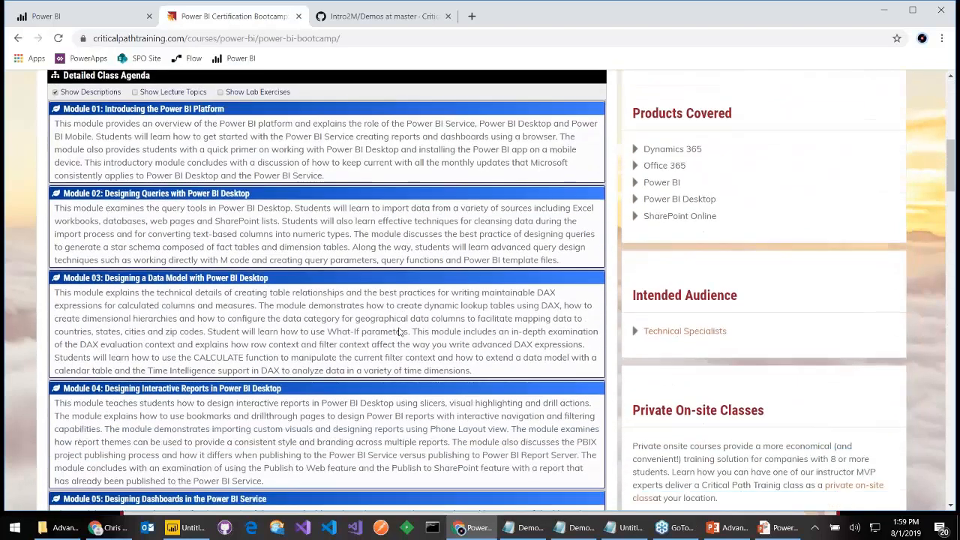
scroll(402, 332, up, 2)
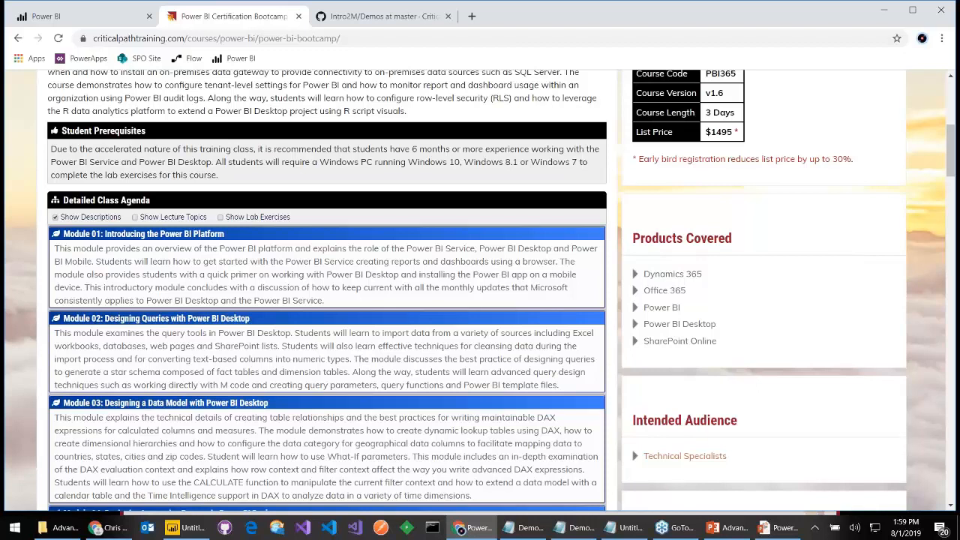
- Open the Power BI Developer Bootcamp course page and hide the module descriptions in its detailed class agenda
scroll(496, 197, up, 6)
mouse_move(488, 163)
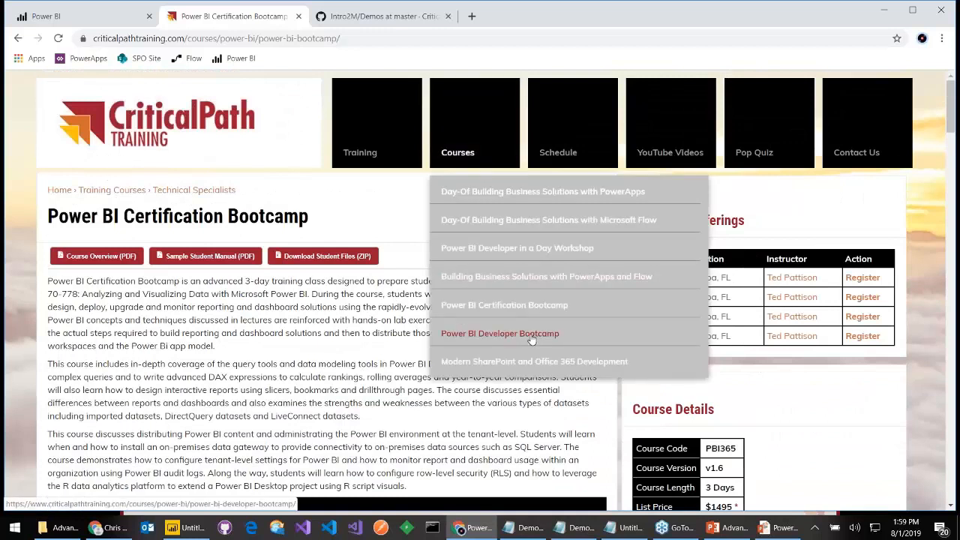
click(531, 339)
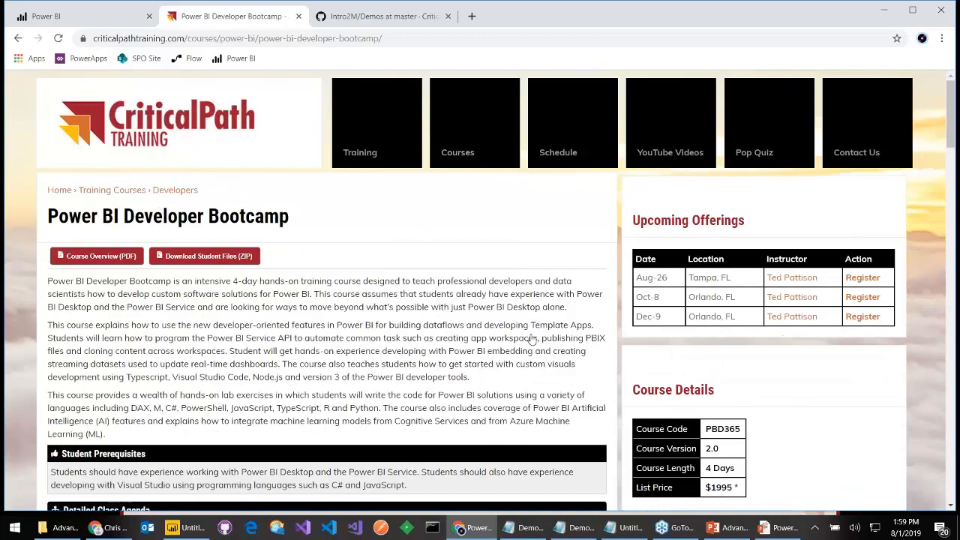
scroll(445, 331, down, 3)
scroll(445, 332, down, 1)
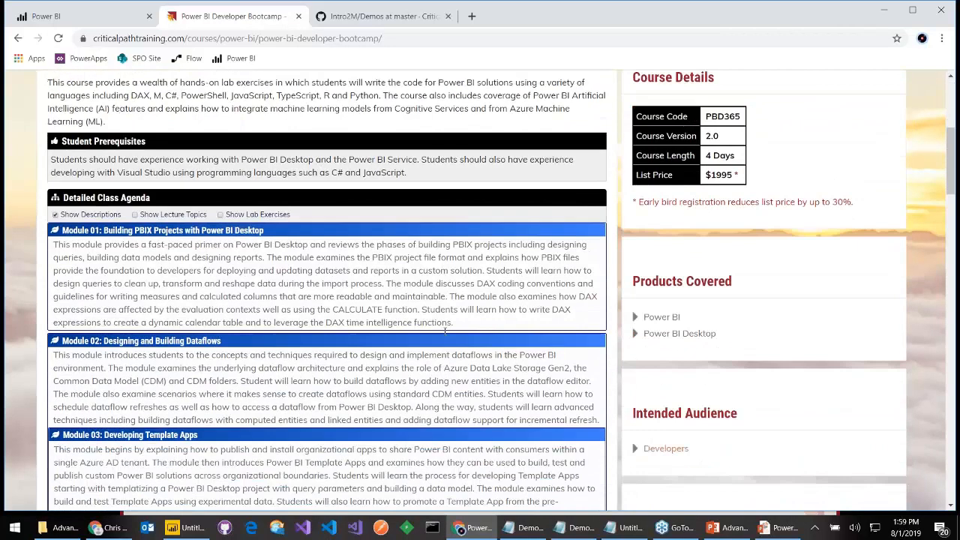
click(57, 215)
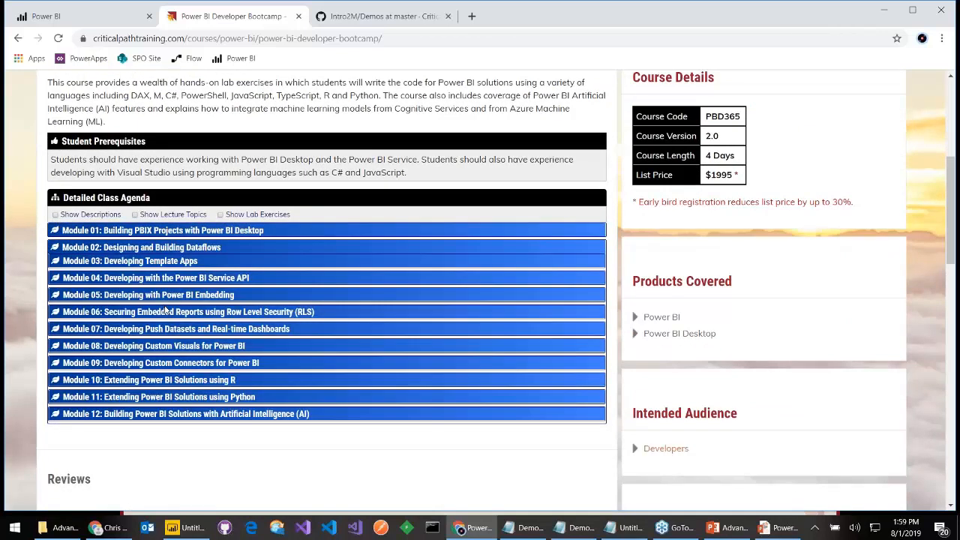